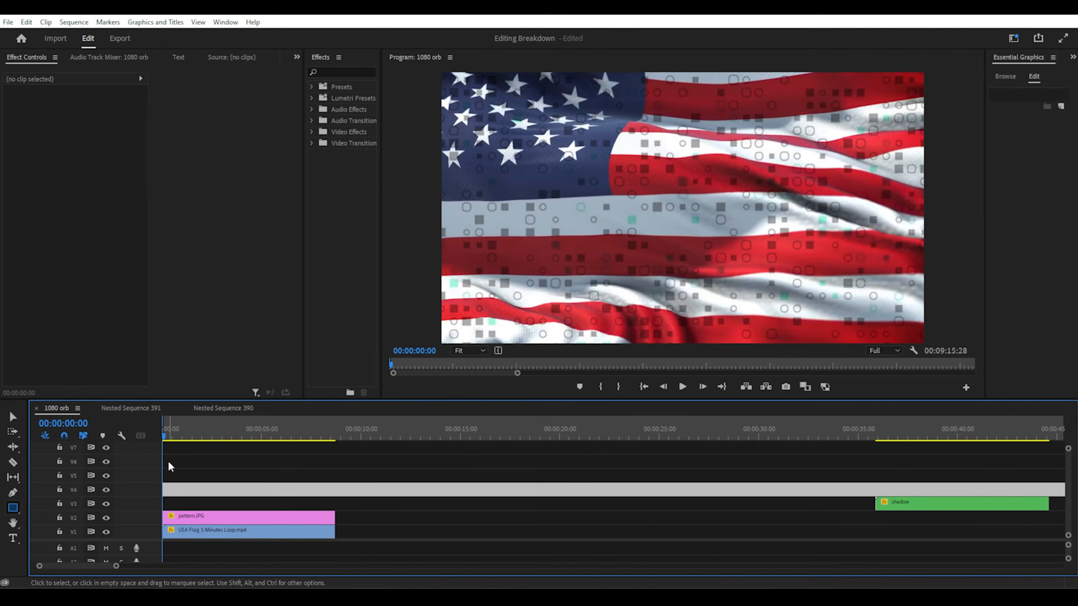
- Draw a thin black tapered stripe across the full width of the flag footage with the Pen tool
{"action": "left_click", "coordinate": [446, 225]}
{"action": "left_click", "coordinate": [561, 213]}
{"action": "left_click", "coordinate": [710, 210]}
{"action": "left_click", "coordinate": [805, 211]}
{"action": "left_click", "coordinate": [915, 217]}
{"action": "left_click", "coordinate": [882, 221]}
{"action": "left_click", "coordinate": [627, 227]}
{"action": "left_click", "coordinate": [459, 224]}
{"action": "left_click", "coordinate": [1021, 304]}
{"action": "left_click", "coordinate": [650, 216]}
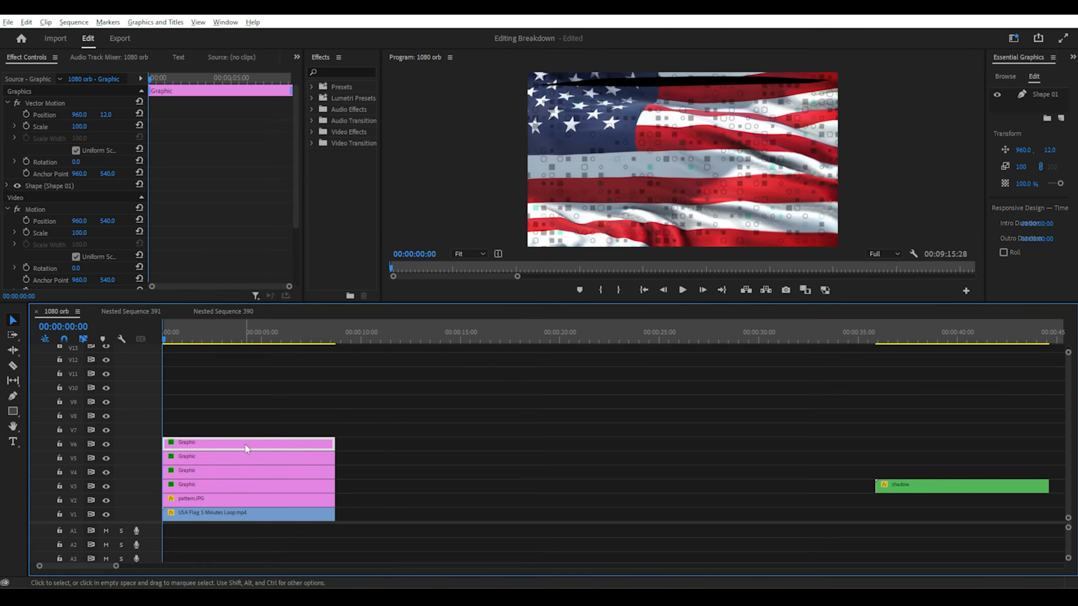
- Duplicate the stripe graphic onto the tracks up to V12 and shift the copies' vertical positions to space them down the frame
{"action": "left_click_drag", "start_coordinate": [247, 447], "coordinate": [250, 430]}
{"action": "left_click_drag", "start_coordinate": [259, 395], "coordinate": [265, 377]}
{"action": "left_click", "coordinate": [248, 472]}
{"action": "left_click_drag", "start_coordinate": [106, 115], "coordinate": [382, 115]}
{"action": "left_click", "coordinate": [247, 444]}
{"action": "left_click", "coordinate": [247, 430]}
{"action": "left_click", "coordinate": [247, 416]}
{"action": "left_click", "coordinate": [247, 402]}
{"action": "left_click", "coordinate": [247, 387]}
{"action": "left_click_drag", "start_coordinate": [106, 115], "coordinate": [314, 114]}
- Move the stripe graphics on tracks V11 and V12 down to the lower part of the frame
{"action": "left_click", "coordinate": [248, 374]}
{"action": "left_click", "coordinate": [49, 102]}
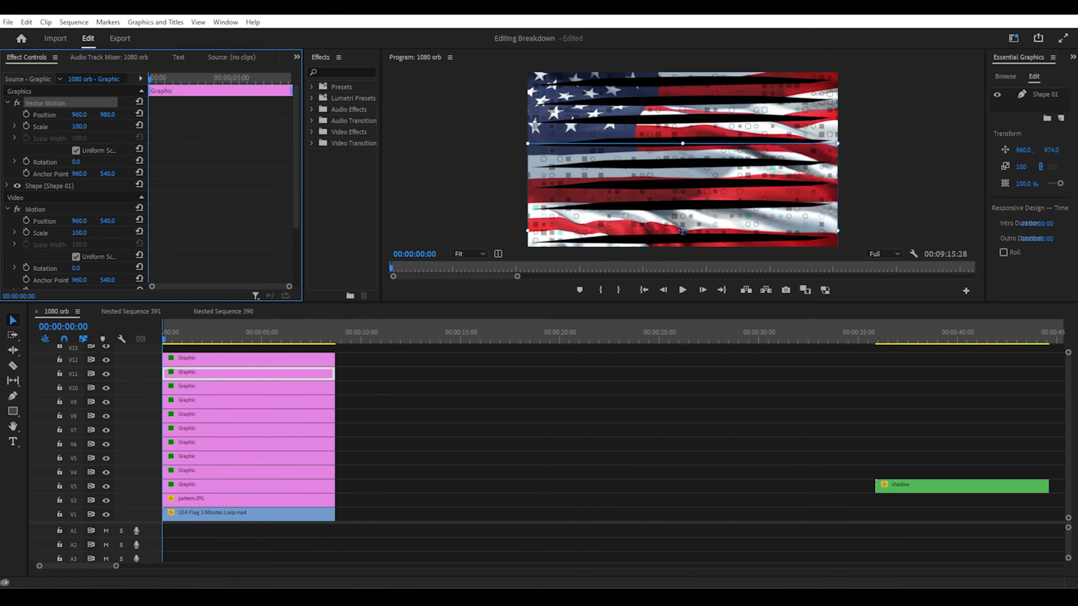
{"action": "left_click", "coordinate": [247, 360]}
{"action": "left_click", "coordinate": [49, 103]}
{"action": "left_click_drag", "start_coordinate": [106, 114], "coordinate": [377, 114]}
- Nest all ten stripe graphics as a sequence named "shadow", then rotate it to 37° and scale it to 466
{"action": "left_click_drag", "start_coordinate": [366, 359], "coordinate": [211, 486]}
{"action": "key", "text": "alt+n"}
{"action": "type", "text": "shadow"}
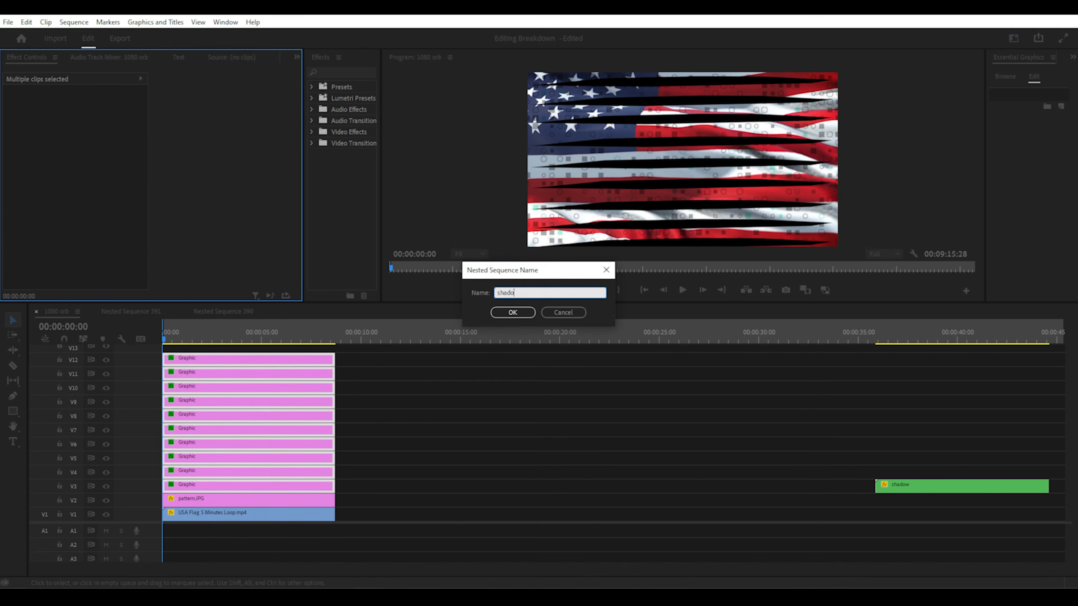
{"action": "key", "text": "Return"}
{"action": "left_click", "coordinate": [248, 486]}
{"action": "left_click_drag", "start_coordinate": [76, 161], "coordinate": [111, 127]}
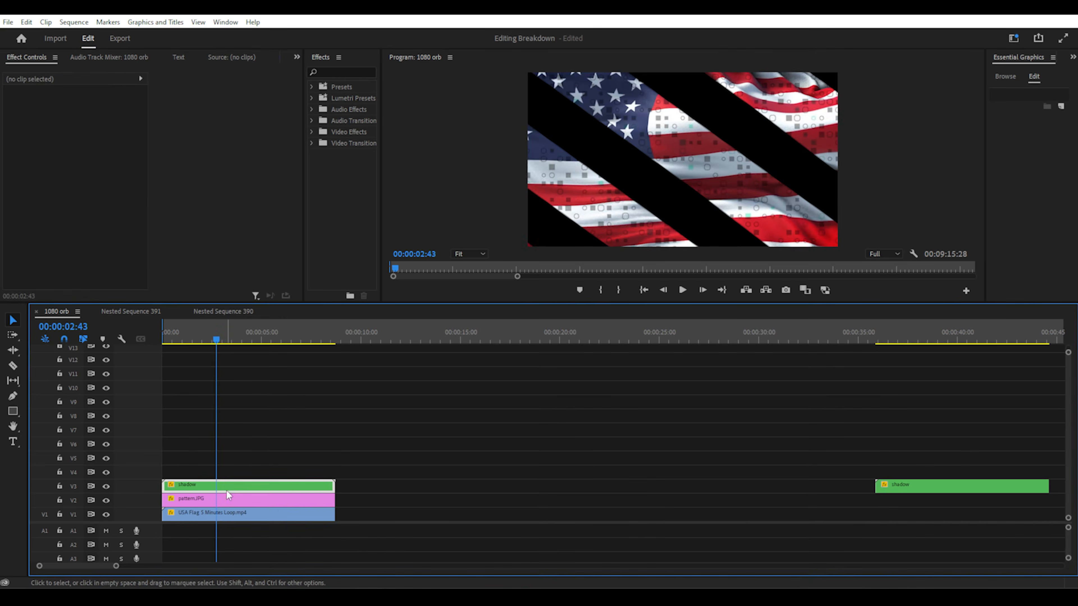
- Set the nested shadow clip's blend mode to Multiply and its opacity to 30%
{"action": "left_click", "coordinate": [247, 486]}
{"action": "left_click", "coordinate": [97, 232]}
{"action": "left_click", "coordinate": [97, 283]}
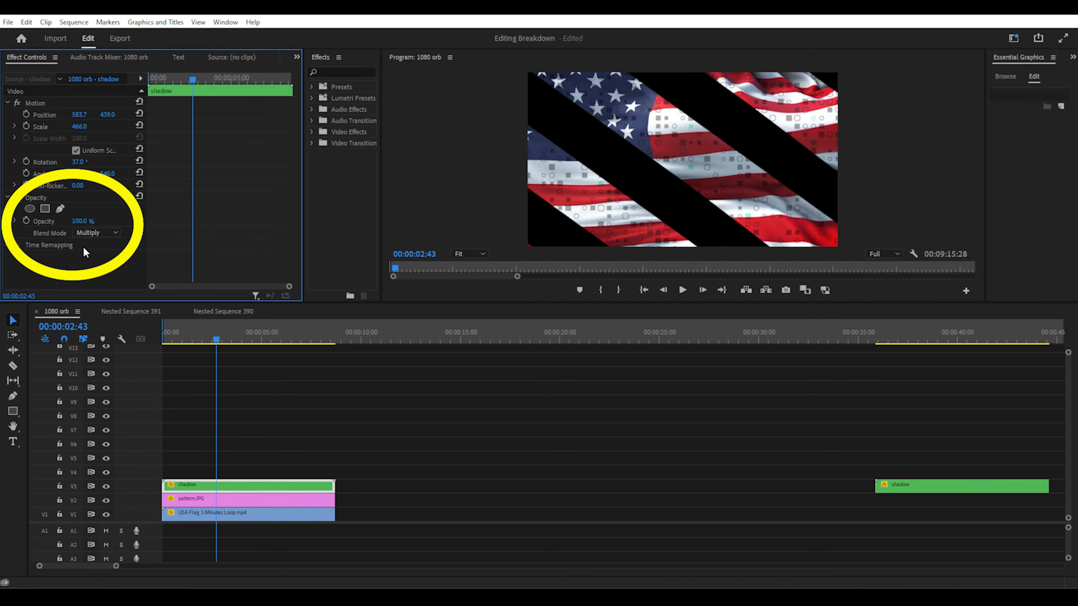
{"action": "left_click_drag", "start_coordinate": [78, 221], "coordinate": [77, 221]}
{"action": "type", "text": "0"}
{"action": "key", "text": "Return"}
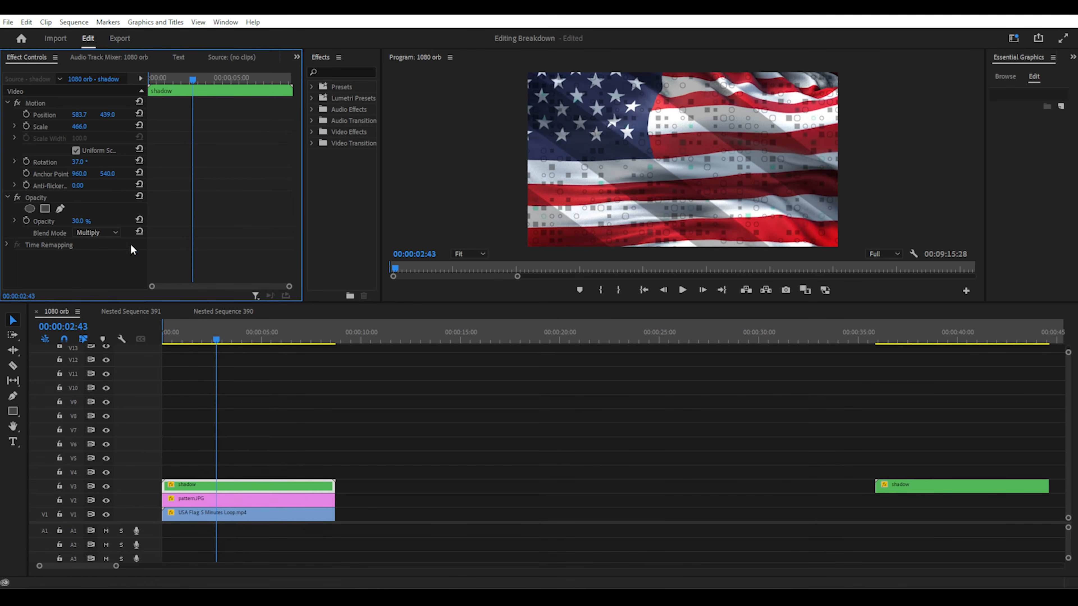
{"action": "mouse_move", "coordinate": [204, 333]}
{"action": "left_mouse_down"}
{"action": "mouse_move", "coordinate": [161, 337]}
{"action": "mouse_move", "coordinate": [248, 338]}
{"action": "left_mouse_up"}
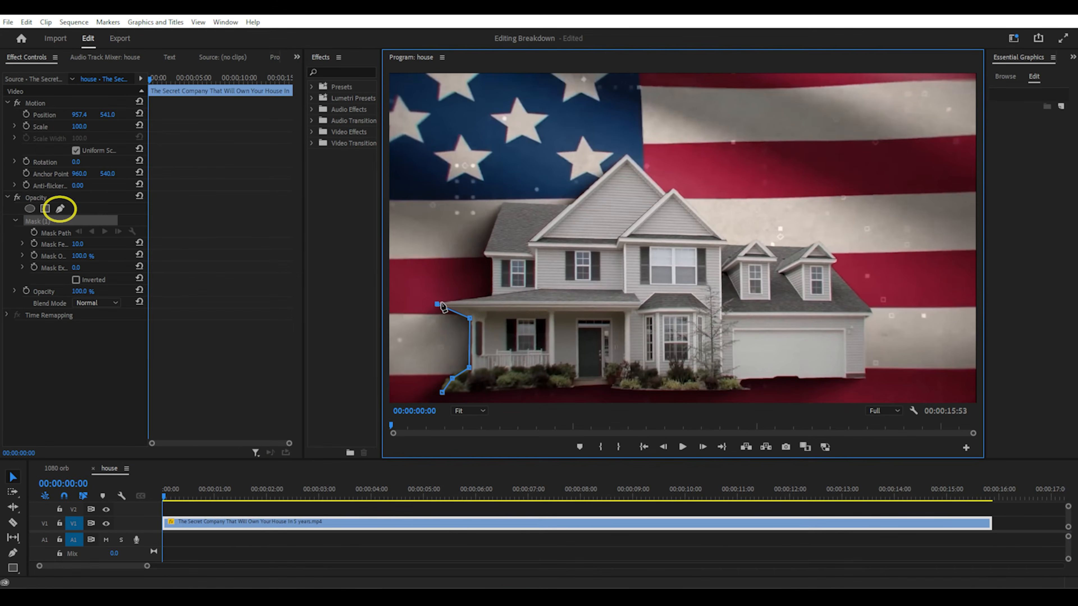
- Trace the opacity mask around the house along its roofline, walls and bushes, and close the path to cut out the background
{"action": "left_click", "coordinate": [491, 294]}
{"action": "left_click", "coordinate": [492, 258]}
{"action": "left_click", "coordinate": [484, 257]}
{"action": "left_click", "coordinate": [503, 203]}
{"action": "left_click", "coordinate": [570, 204]}
{"action": "left_click", "coordinate": [625, 154]}
{"action": "left_click", "coordinate": [654, 181]}
{"action": "left_click", "coordinate": [667, 193]}
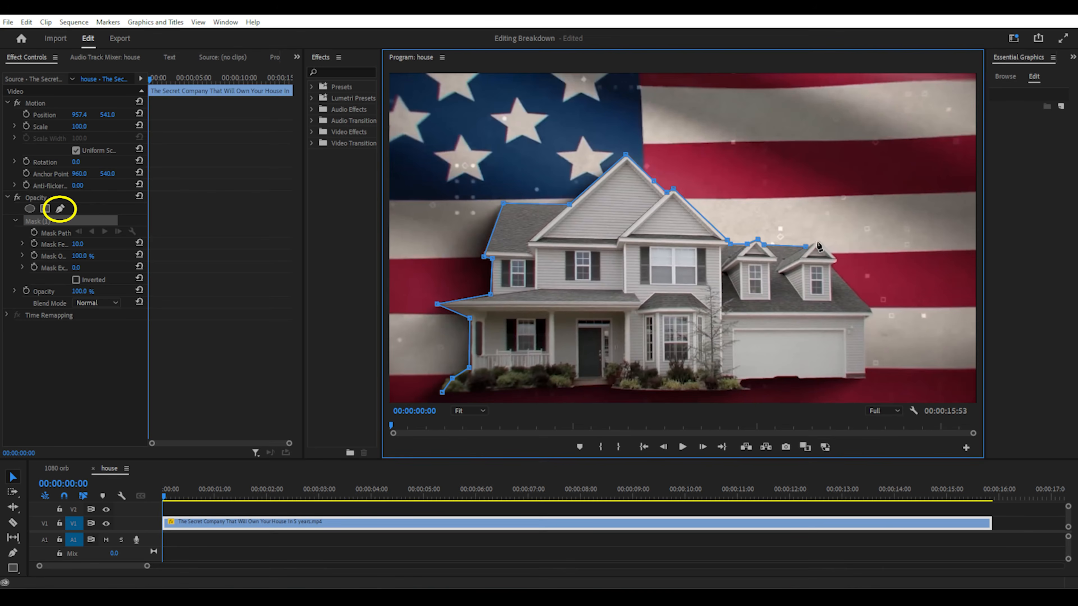
{"action": "left_click", "coordinate": [864, 379]}
{"action": "left_click", "coordinate": [842, 378]}
{"action": "left_click", "coordinate": [799, 379]}
{"action": "left_click", "coordinate": [759, 380]}
{"action": "left_click", "coordinate": [718, 390]}
{"action": "left_click", "coordinate": [610, 389]}
{"action": "left_click", "coordinate": [533, 389]}
{"action": "left_click", "coordinate": [442, 392]}
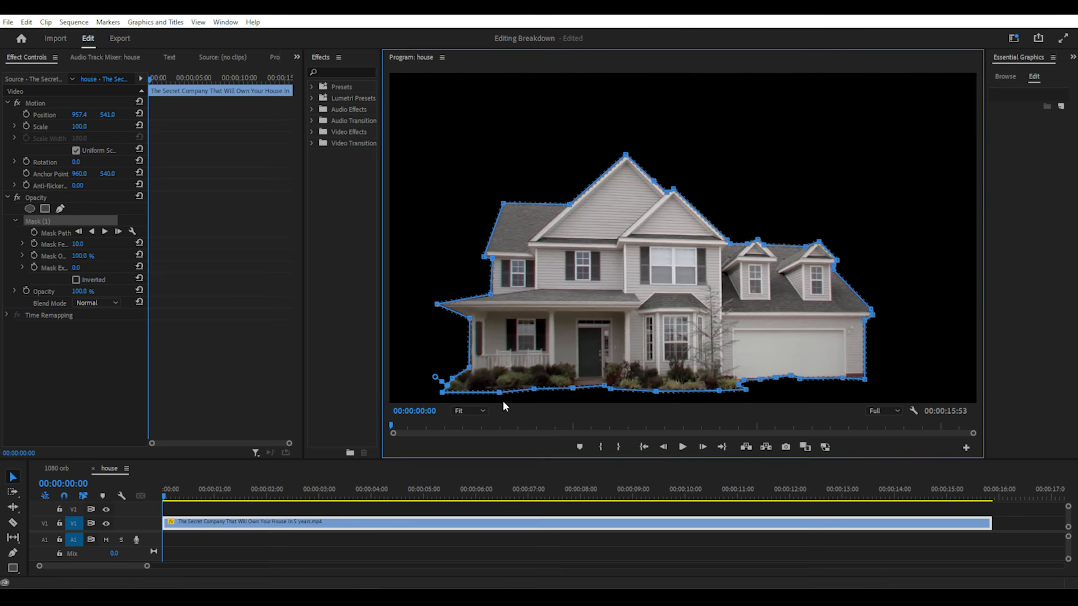
- Replace the house, shadow, pattern and USA flag clips with an After Effects composition
{"action": "left_click", "coordinate": [614, 294]}
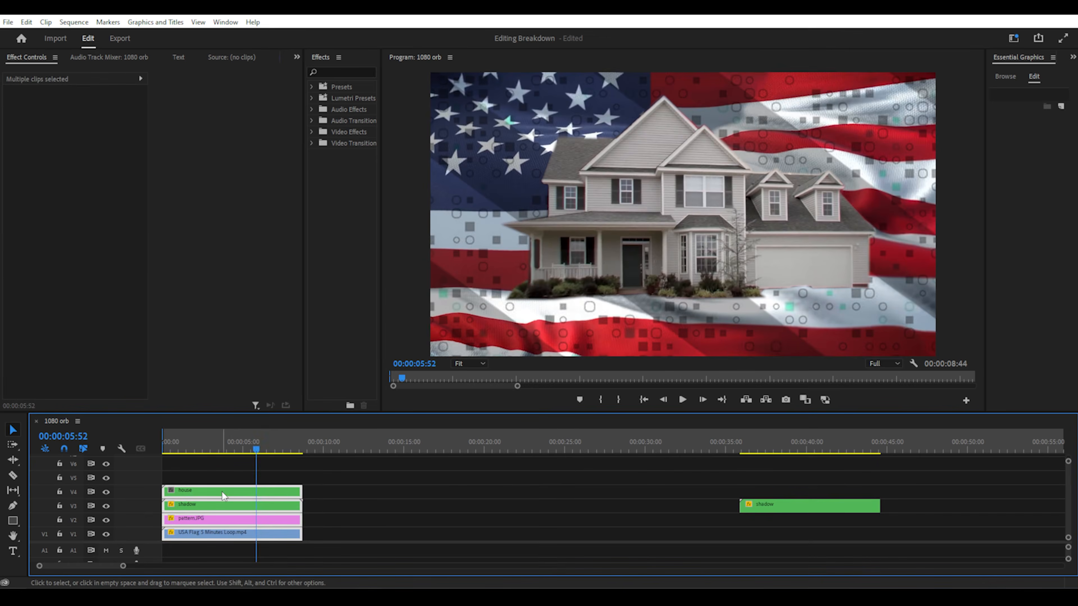
{"action": "right_click", "coordinate": [222, 493]}
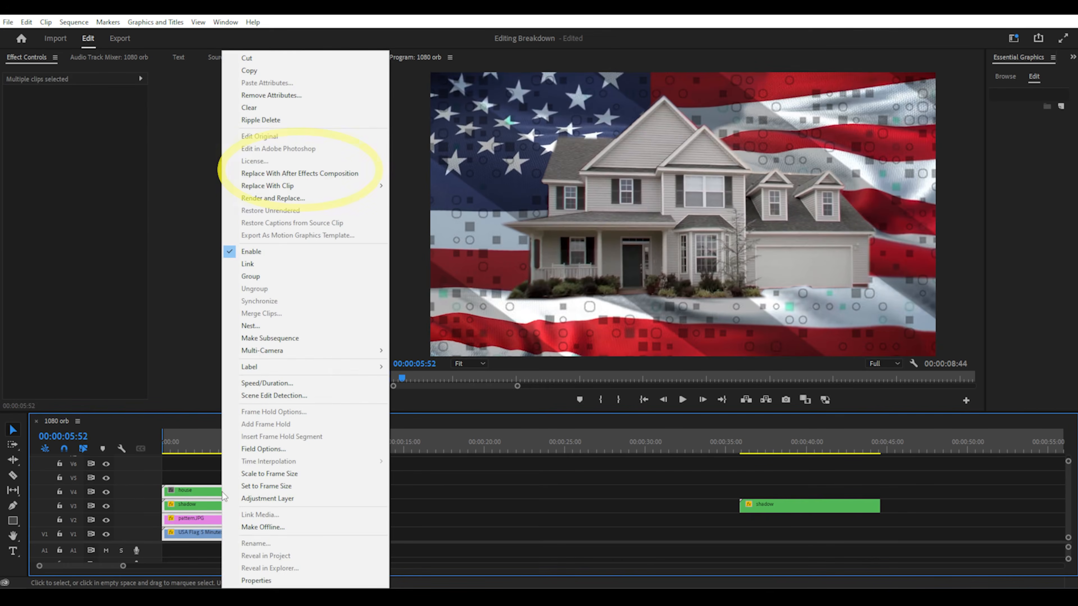
{"action": "left_click", "coordinate": [310, 176]}
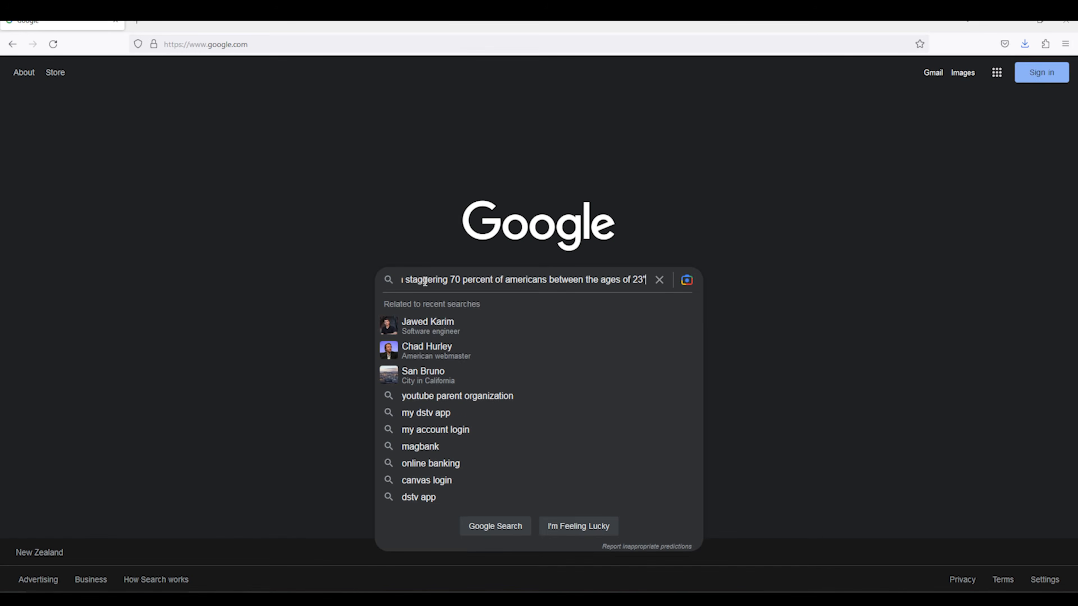
- In the browser, search Google for the quoted "staggering 70 percent of americans" sentence, open the FEE article and locate the matching paragraph
{"action": "key", "text": "Return"}
{"action": "left_click", "coordinate": [312, 188]}
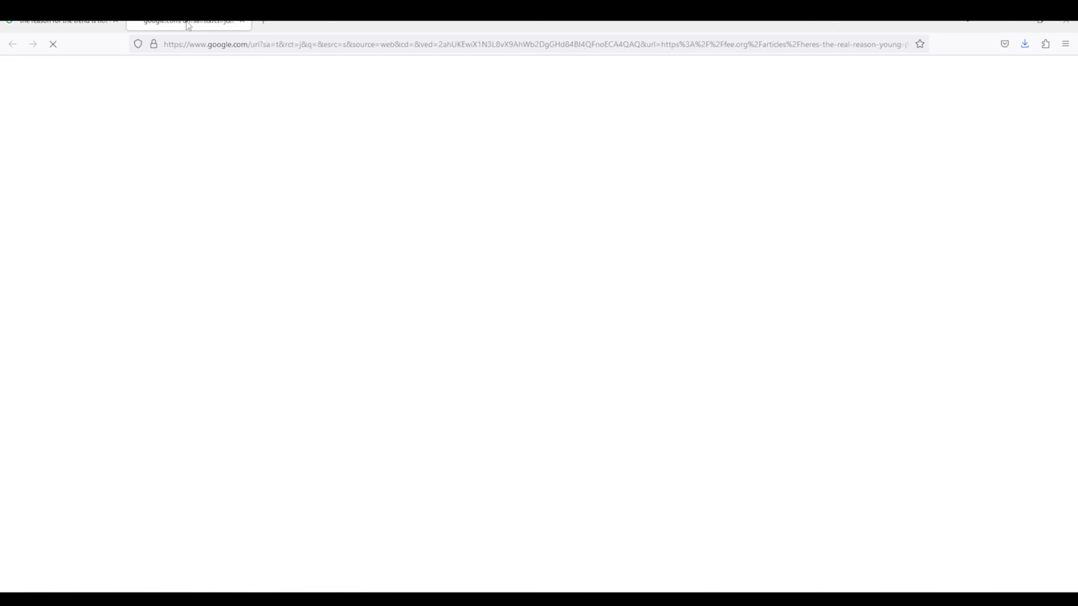
{"action": "scroll", "coordinate": [374, 322], "scroll_direction": "down", "scroll_amount": 10}
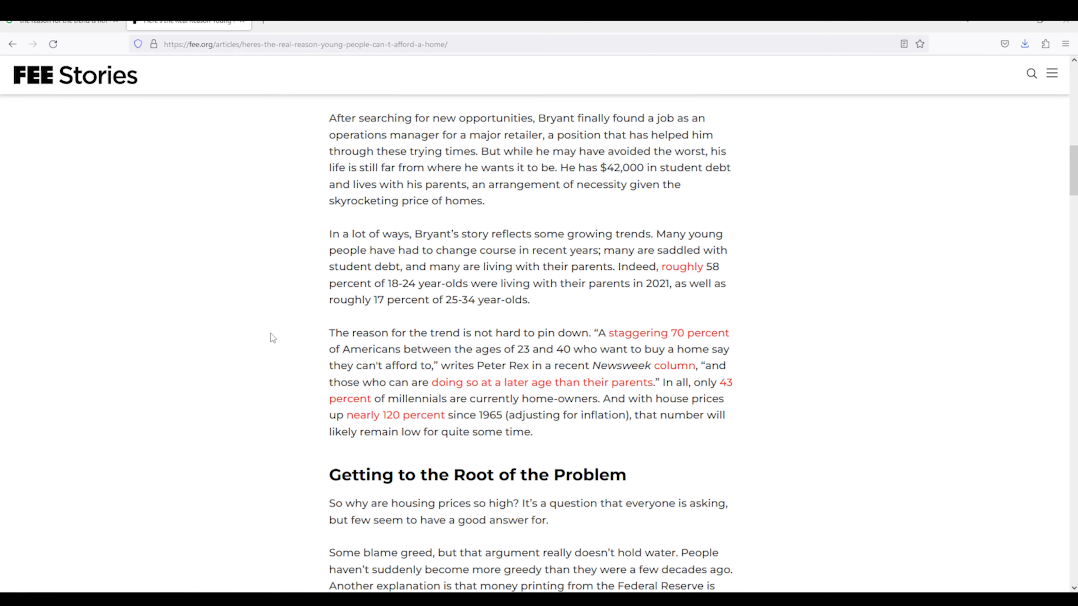
{"action": "left_click_drag", "start_coordinate": [547, 370], "coordinate": [329, 275]}
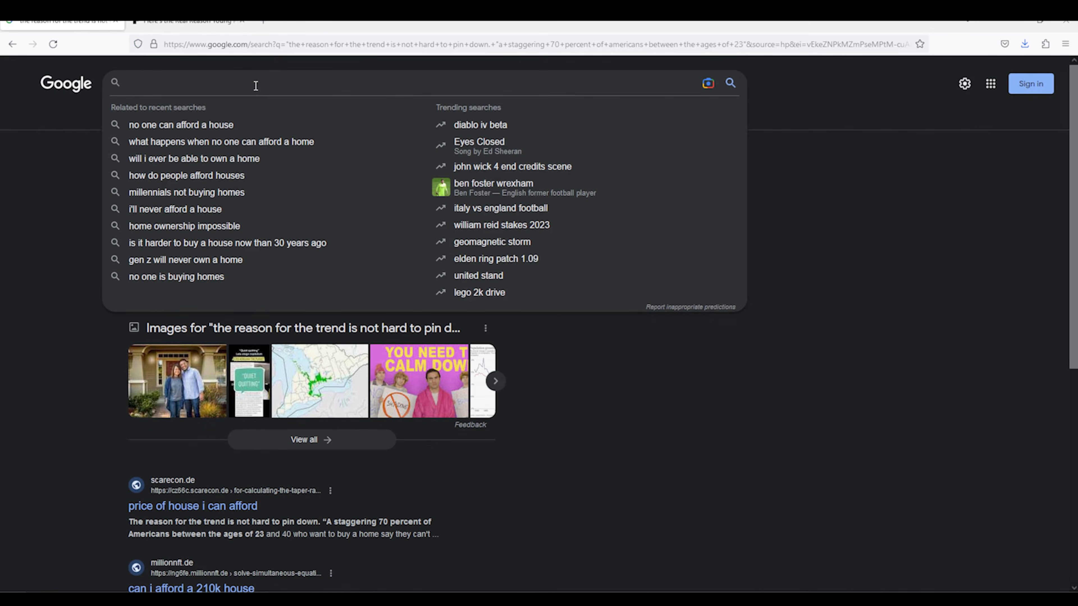
- Search Google for "house prices as a multiple of average earnings" and open a chart from the image results
{"action": "key", "text": "Return"}
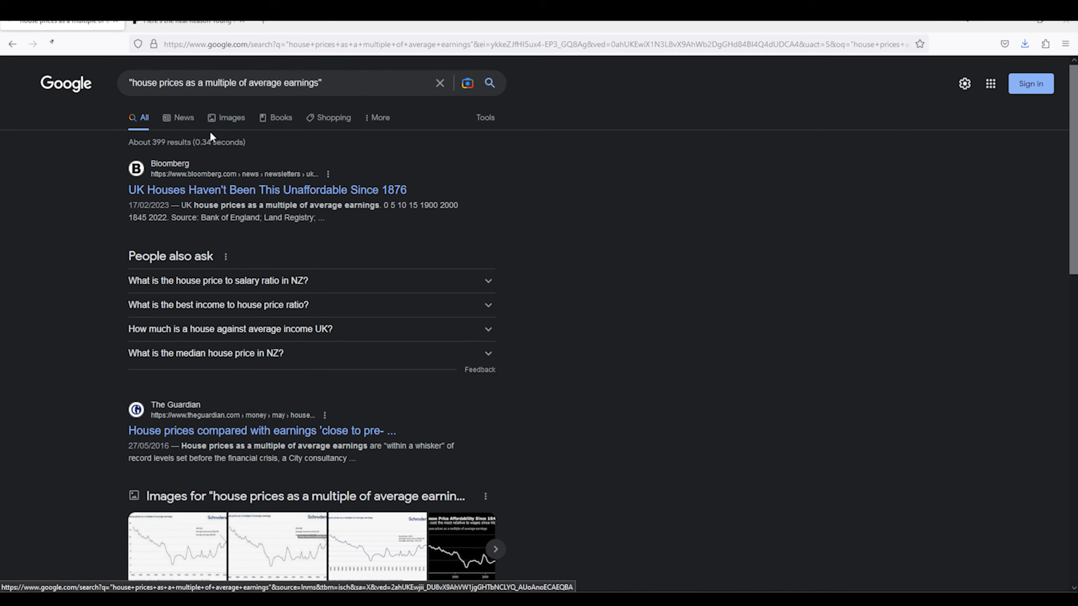
{"action": "left_click", "coordinate": [226, 117]}
{"action": "left_click", "coordinate": [280, 213]}
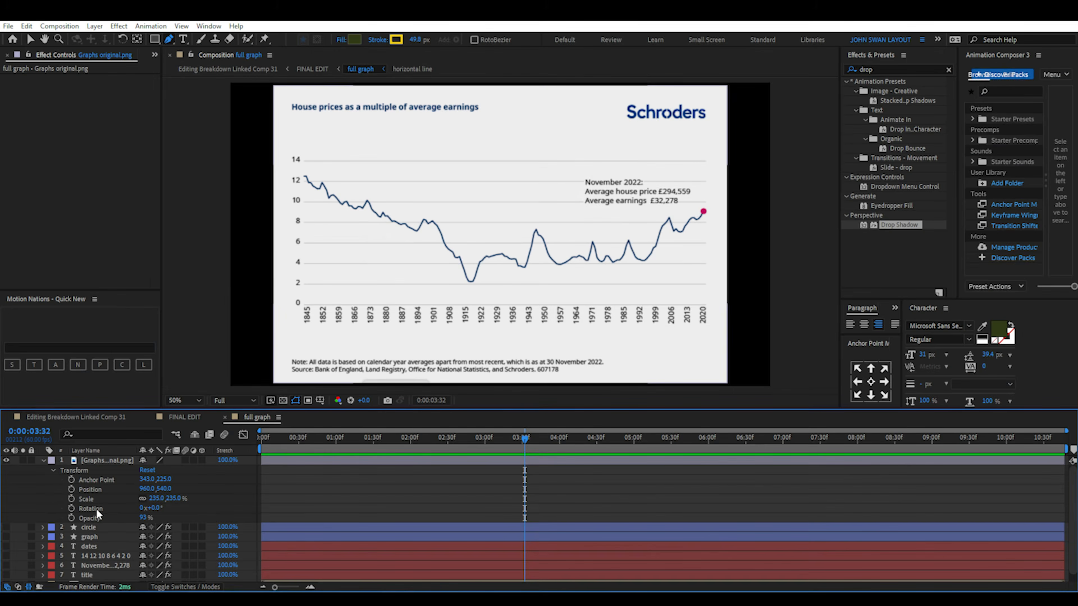
- In After Effects, lower the opacity of the "Graphs original.png" layer in the full graph composition
{"action": "left_click_drag", "start_coordinate": [143, 517], "coordinate": [102, 518]}
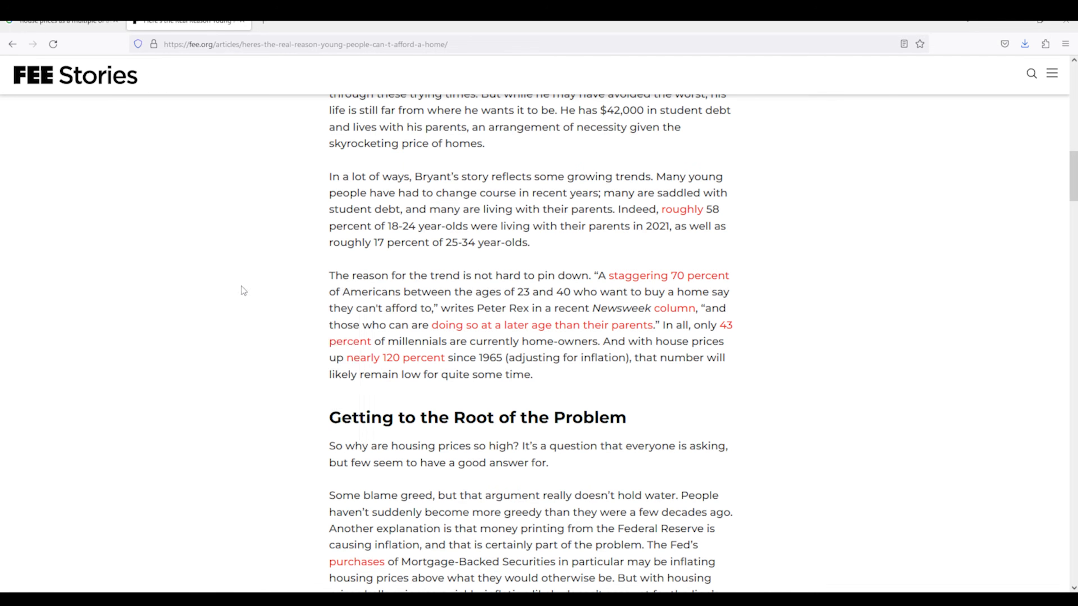
- In the browser, inspect the FEE article's page styles to identify the font family of its body text
{"action": "right_click", "coordinate": [247, 292]}
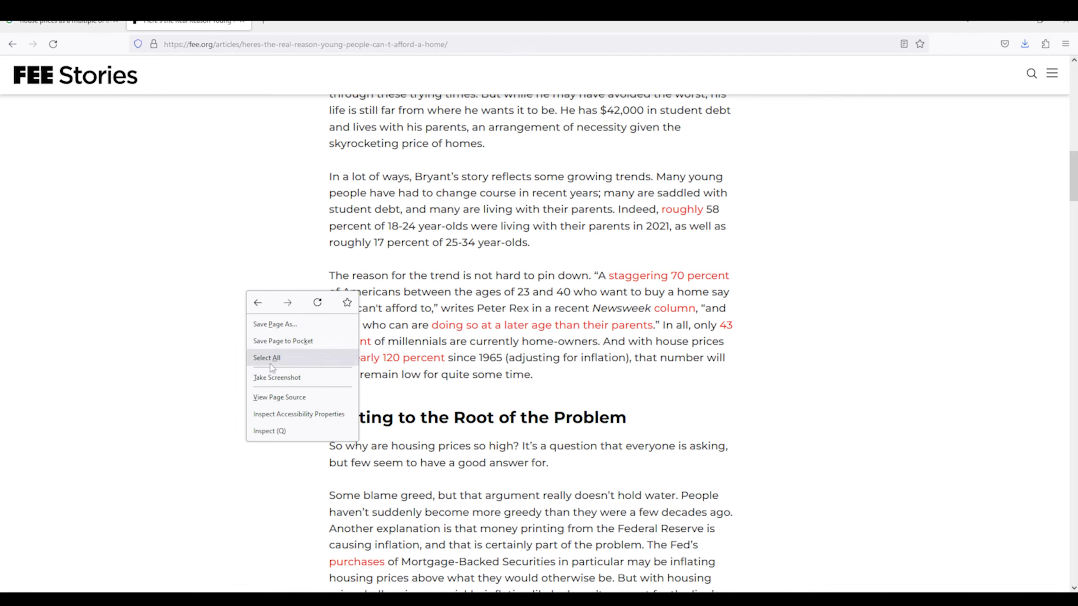
{"action": "left_click", "coordinate": [275, 431]}
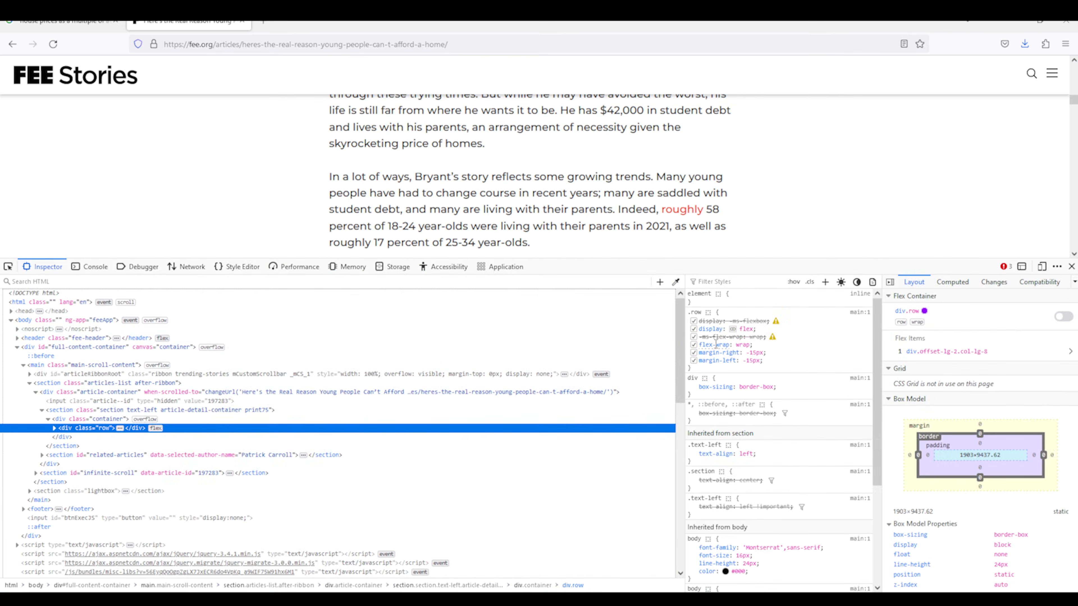
{"action": "scroll", "coordinate": [776, 425], "scroll_direction": "down", "scroll_amount": 2}
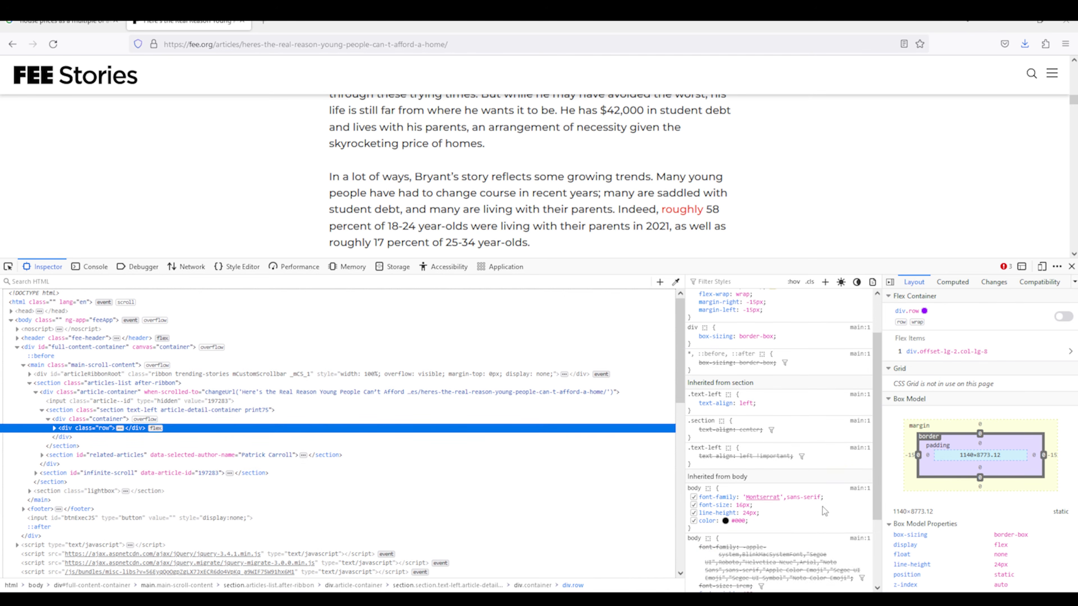
{"action": "left_click_drag", "start_coordinate": [822, 497], "coordinate": [750, 496]}
{"action": "key", "text": "F12"}
- Copy the article paragraph that begins "The reason for the trend is not hard to pin down"
{"action": "left_click_drag", "start_coordinate": [329, 275], "coordinate": [531, 370]}
{"action": "right_click", "coordinate": [476, 310]}
{"action": "left_click", "coordinate": [492, 321]}
- Switch to Photoshop and apply underlining to "staggering 70 percent" in the article text layer
{"action": "left_click", "coordinate": [531, 600]}
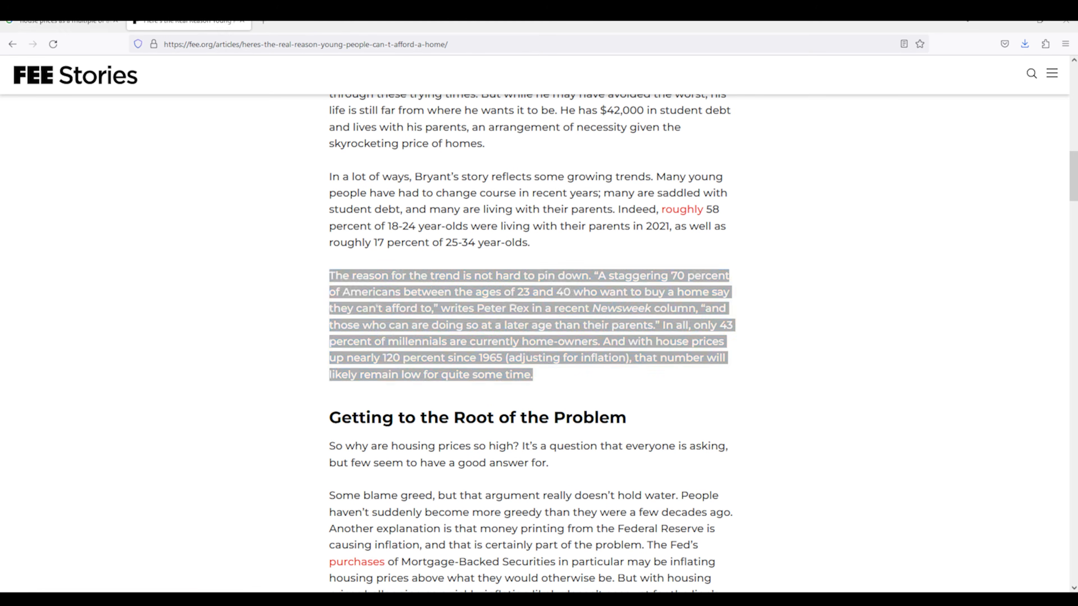
{"action": "left_click", "coordinate": [928, 273]}
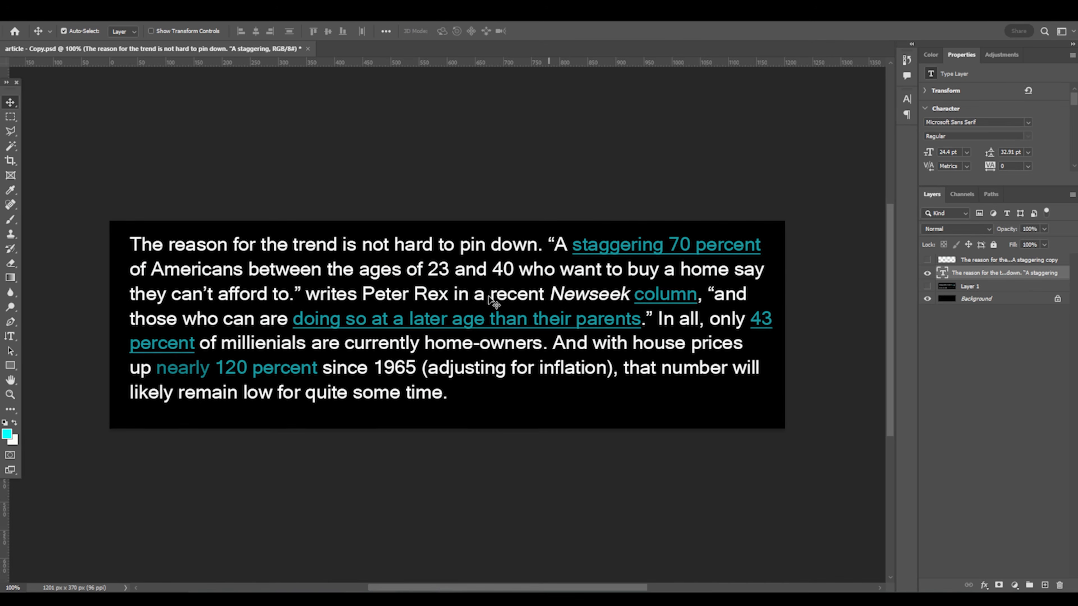
{"action": "left_click", "coordinate": [10, 336]}
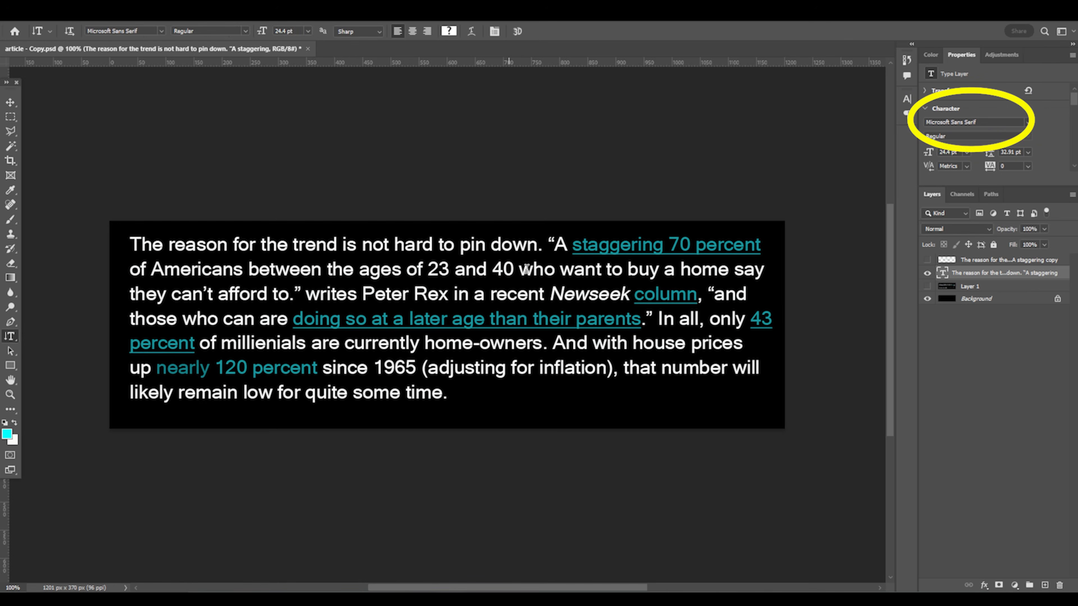
{"action": "left_click_drag", "start_coordinate": [570, 251], "coordinate": [760, 250]}
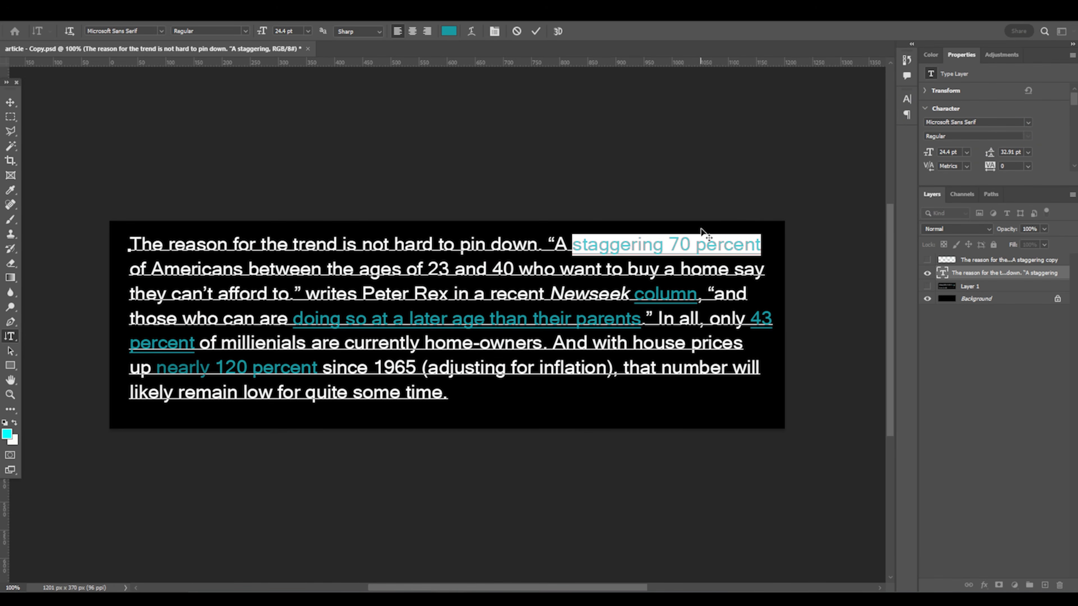
{"action": "left_click", "coordinate": [907, 102]}
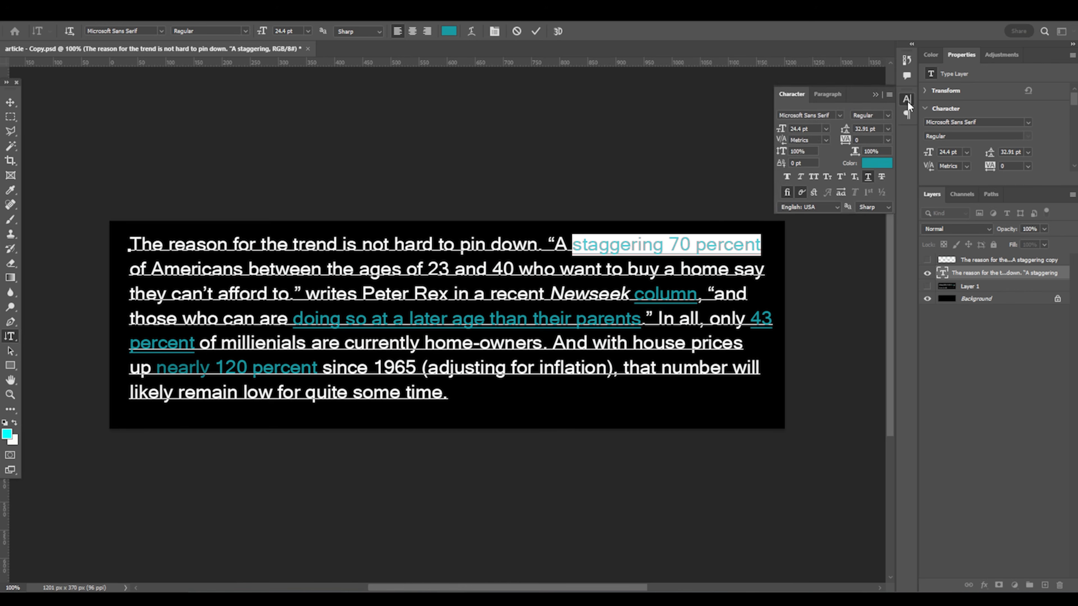
{"action": "left_click", "coordinate": [868, 177]}
- Open the text colour setting for the word "column", and open the article text layer's options
{"action": "left_click_drag", "start_coordinate": [701, 297], "coordinate": [636, 296]}
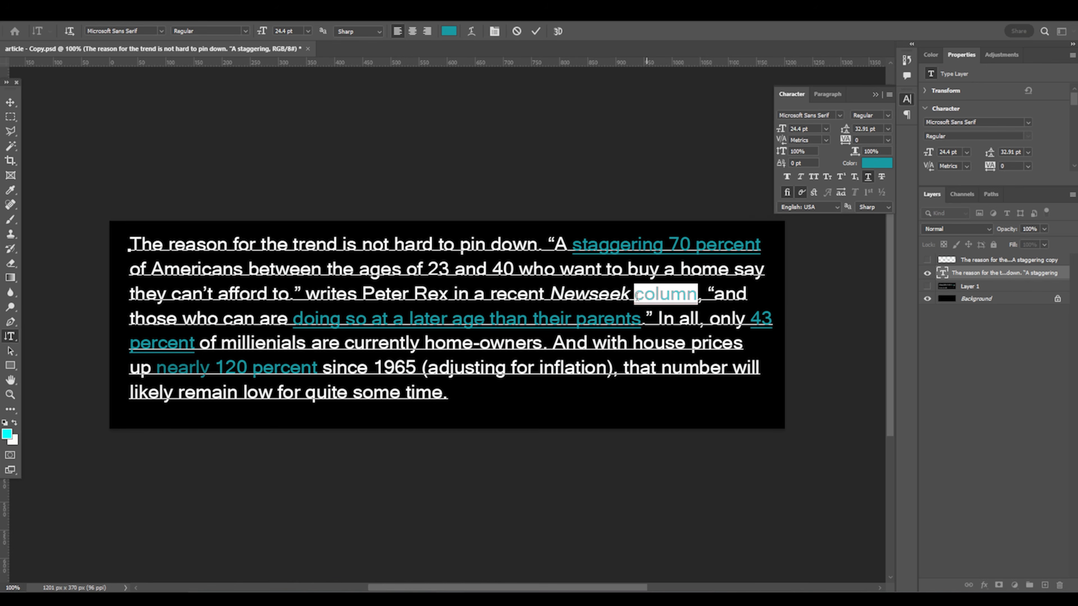
{"action": "left_click", "coordinate": [864, 165]}
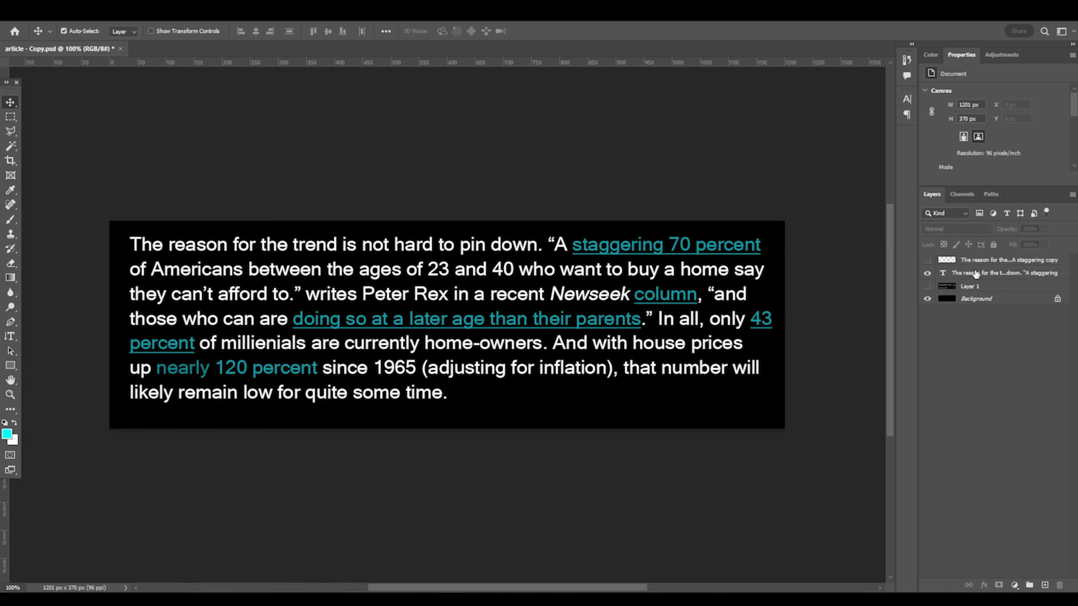
{"action": "right_click", "coordinate": [974, 275]}
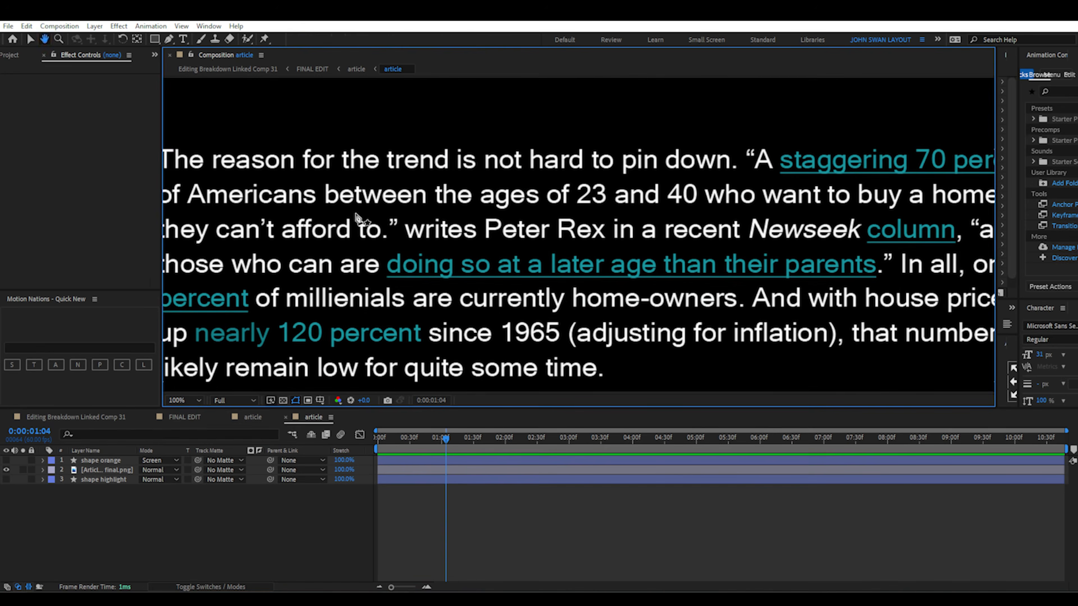
- In After Effects, draw a straight 55 px green highlight stroke over "A staggering 70 percent" in the article composition
{"action": "left_click", "coordinate": [168, 39]}
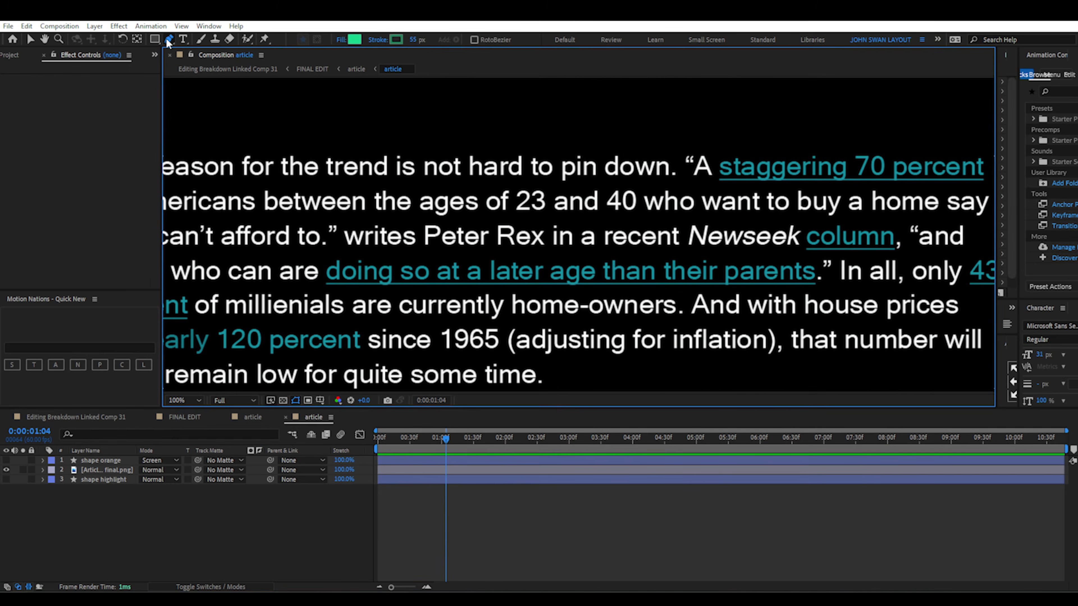
{"action": "left_click_drag", "start_coordinate": [763, 199], "coordinate": [592, 238]}
{"action": "left_click", "coordinate": [512, 206]}
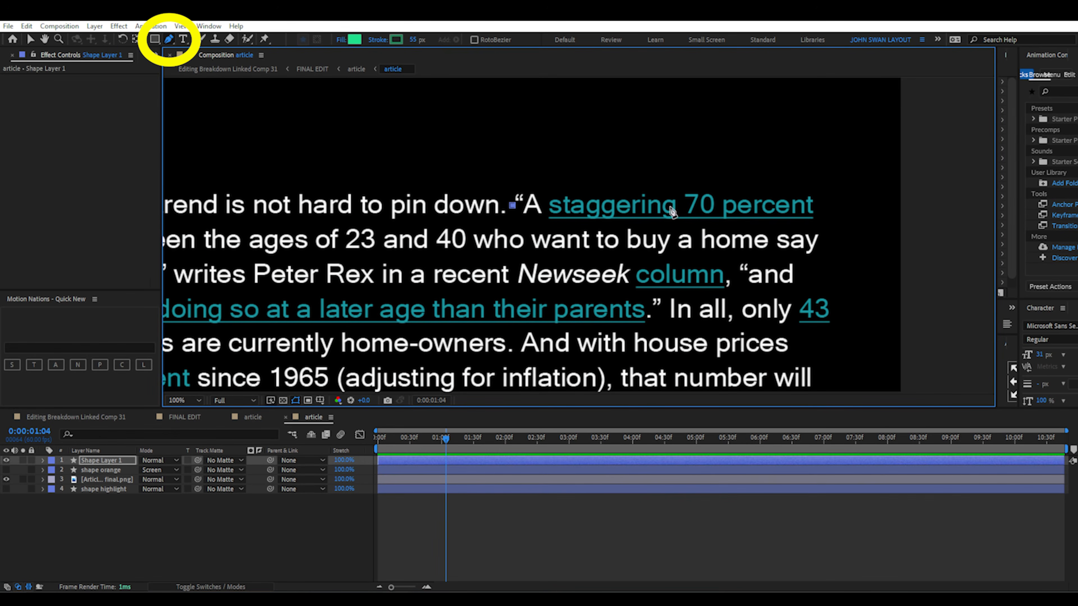
{"action": "left_click", "coordinate": [815, 207]}
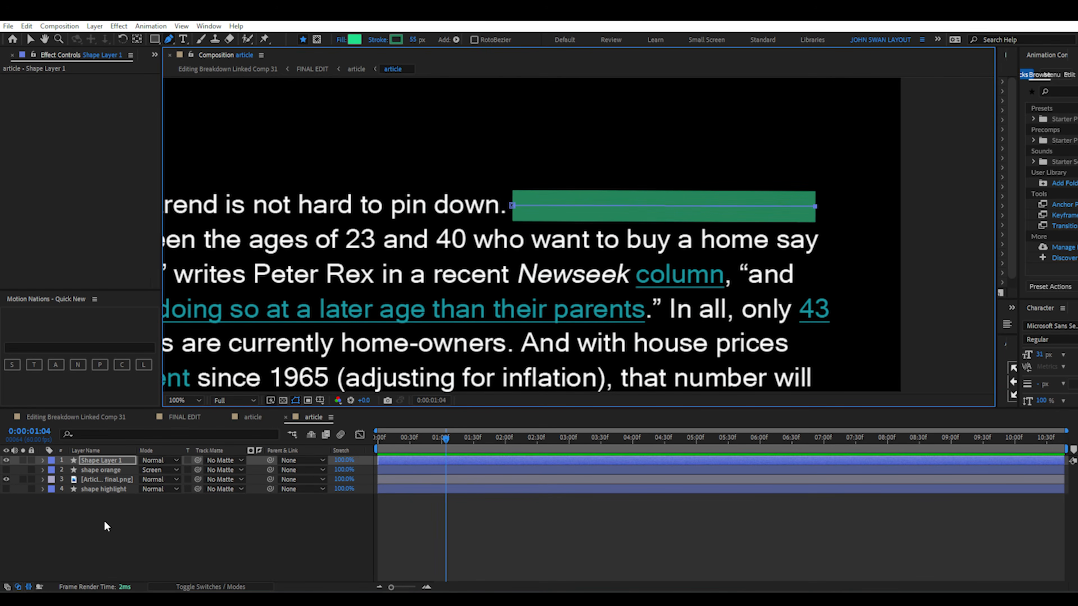
{"action": "left_click", "coordinate": [93, 551]}
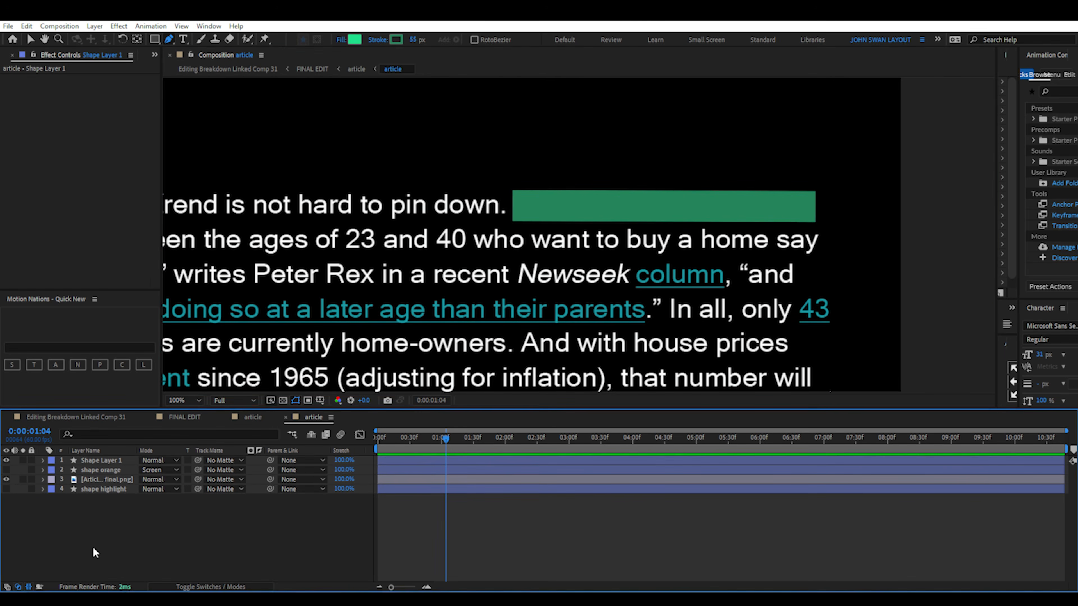
- Extend the green highlight on Shape Layer 1 across the following text lines, ending after "currently home-owners."
{"action": "left_click", "coordinate": [97, 460]}
{"action": "left_click_drag", "start_coordinate": [277, 254], "coordinate": [522, 256]}
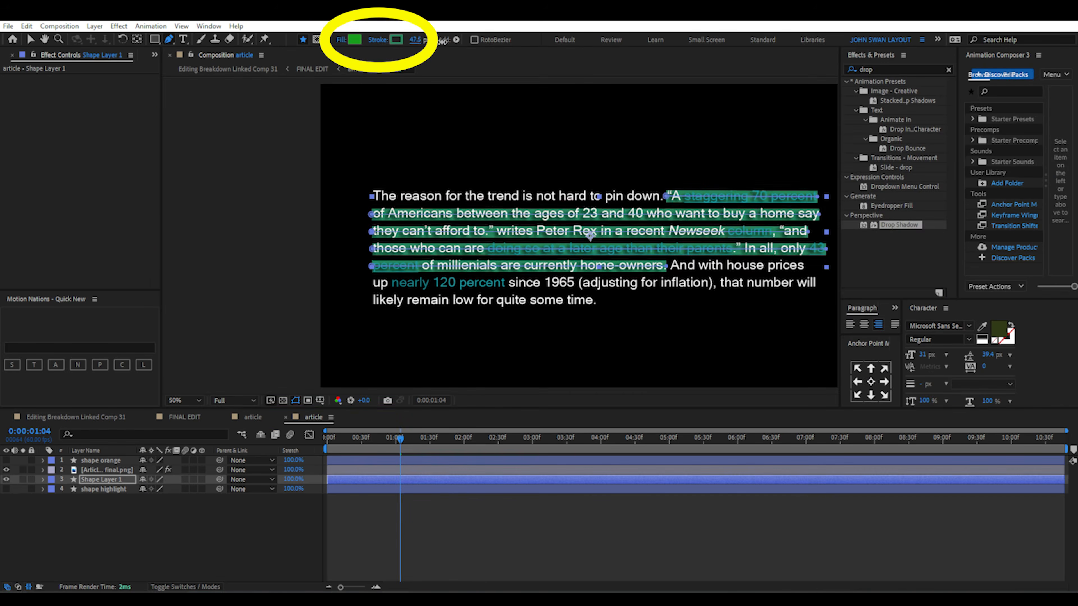
{"action": "left_click", "coordinate": [355, 40]}
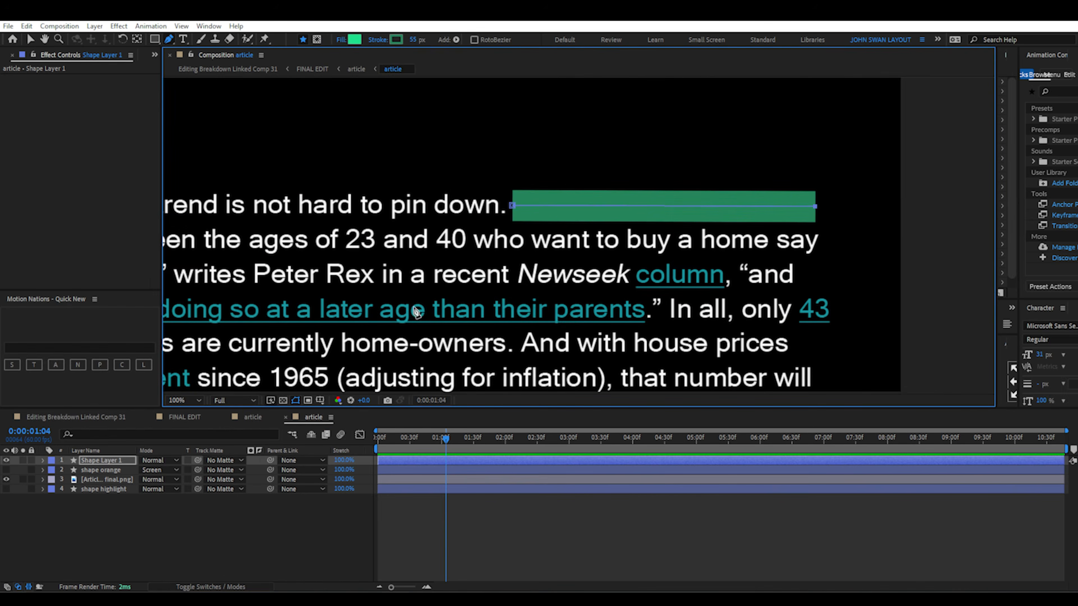
{"action": "left_click", "coordinate": [92, 546]}
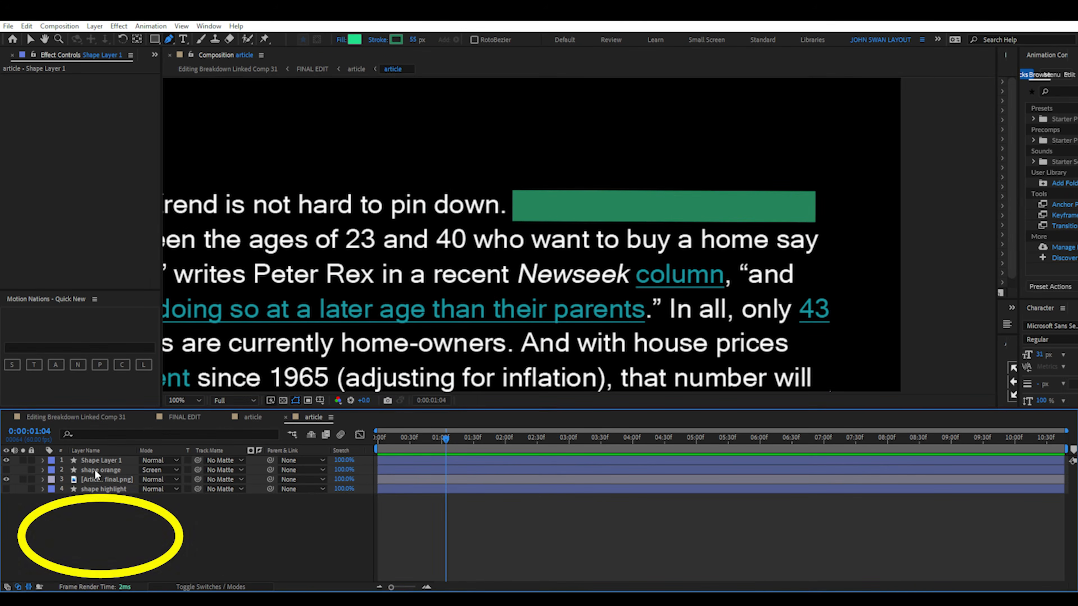
{"action": "left_click", "coordinate": [98, 459]}
{"action": "left_click_drag", "start_coordinate": [285, 254], "coordinate": [760, 258]}
{"action": "scroll", "coordinate": [407, 251], "scroll_direction": "down", "scroll_amount": 2}
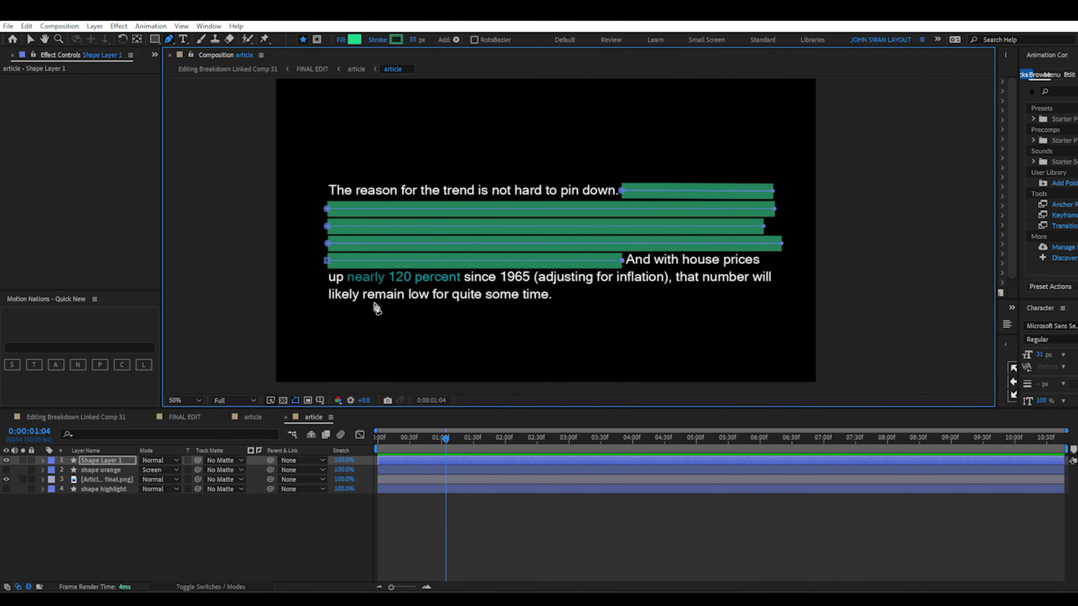
{"action": "left_click", "coordinate": [326, 278]}
{"action": "left_click", "coordinate": [740, 276]}
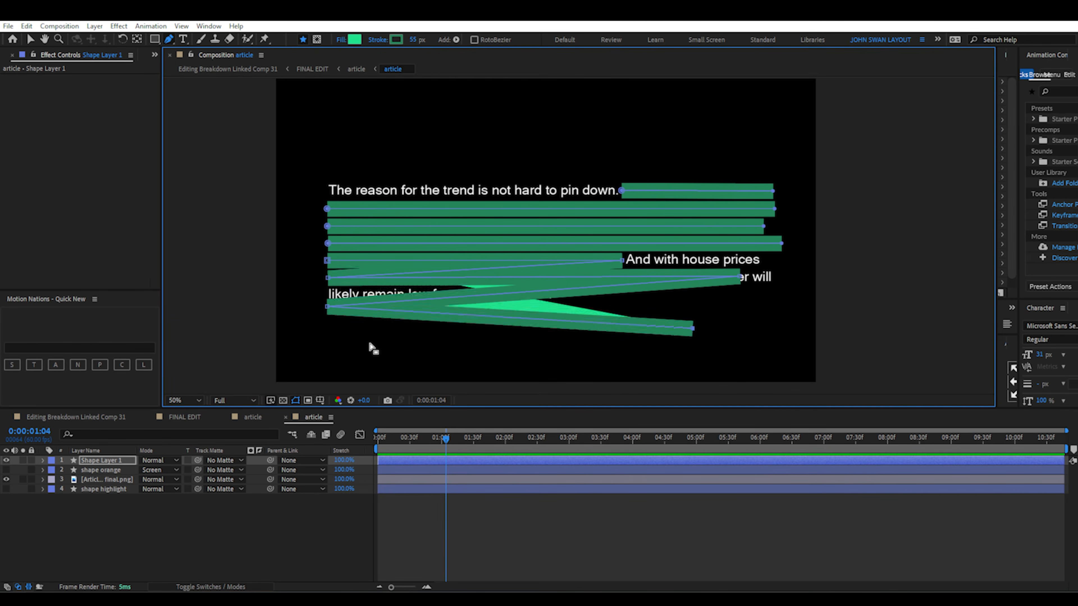
{"action": "key", "text": "ctrl+z"}
{"action": "key", "text": "ctrl+z"}
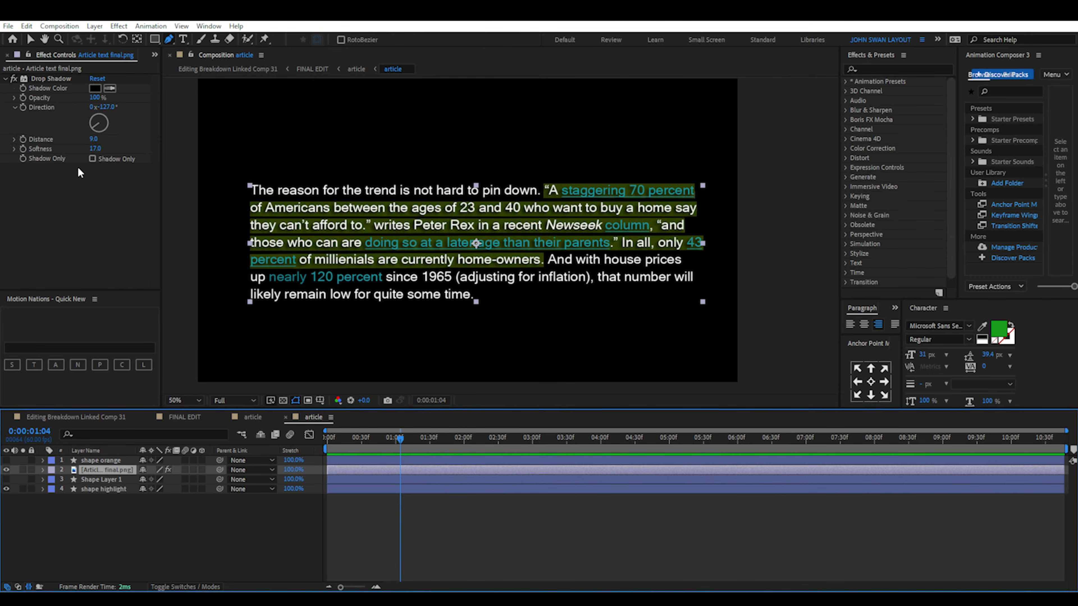
- Find the Drop Shadow effect, apply it to the article text layer and remove the duplicate
{"action": "left_click", "coordinate": [80, 172]}
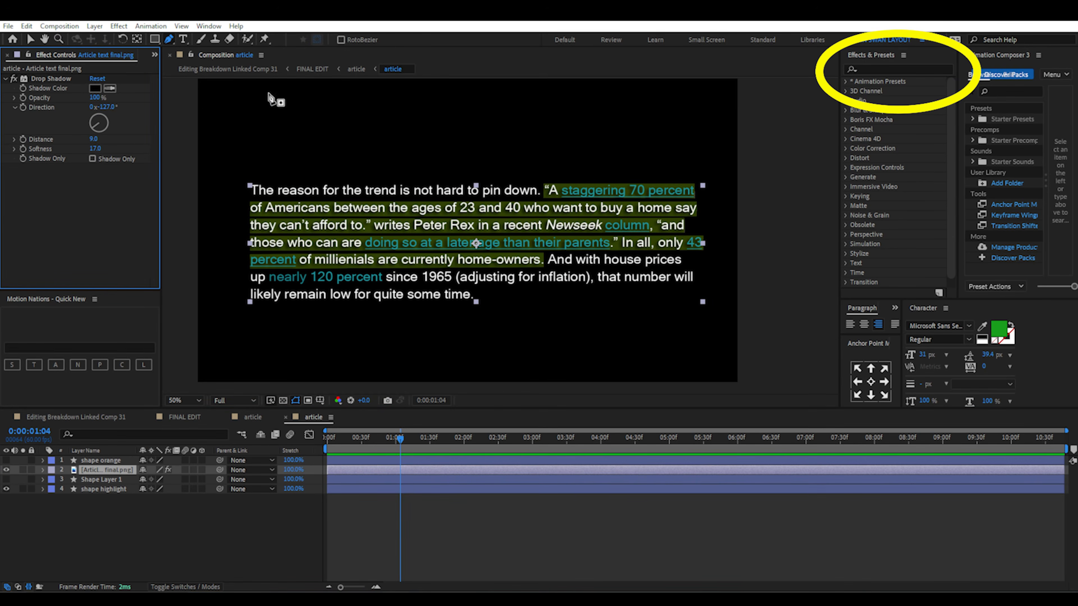
{"action": "left_click", "coordinate": [870, 69]}
{"action": "type", "text": "drop"}
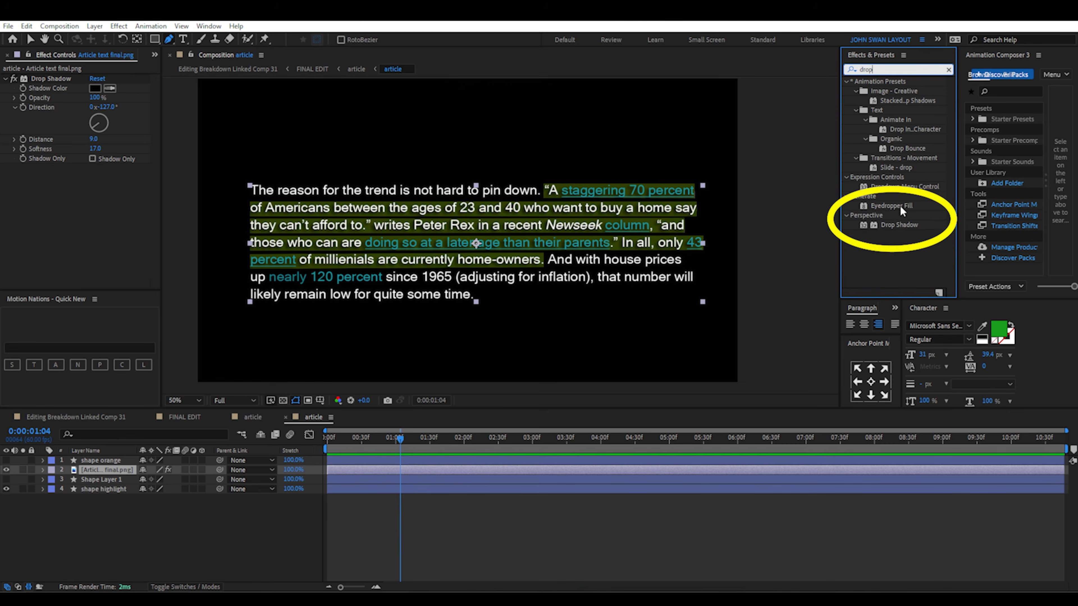
{"action": "left_click_drag", "start_coordinate": [898, 225], "coordinate": [85, 217]}
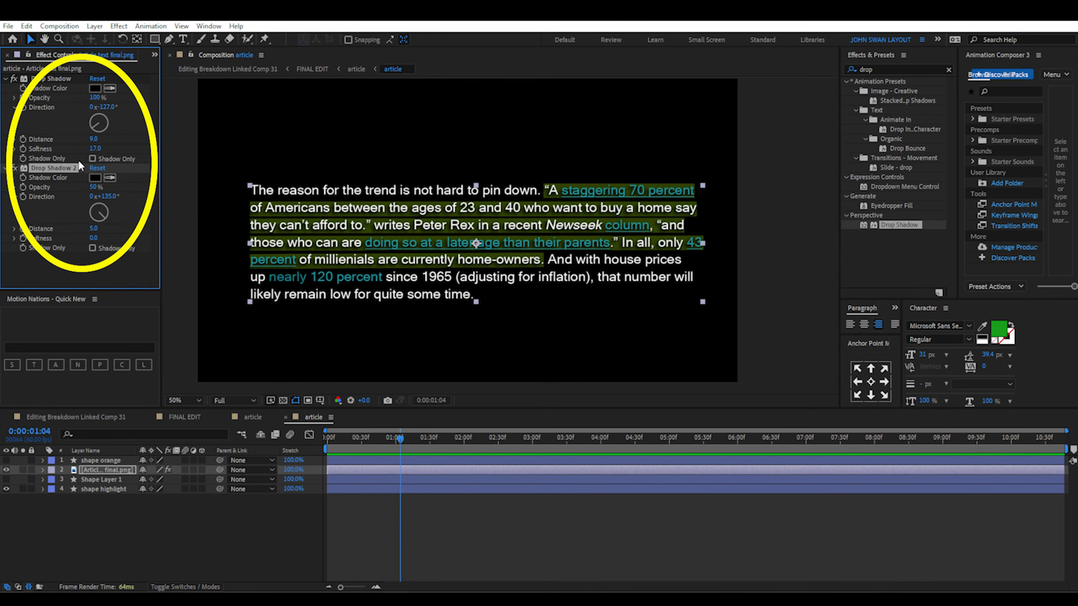
{"action": "key", "text": "Delete"}
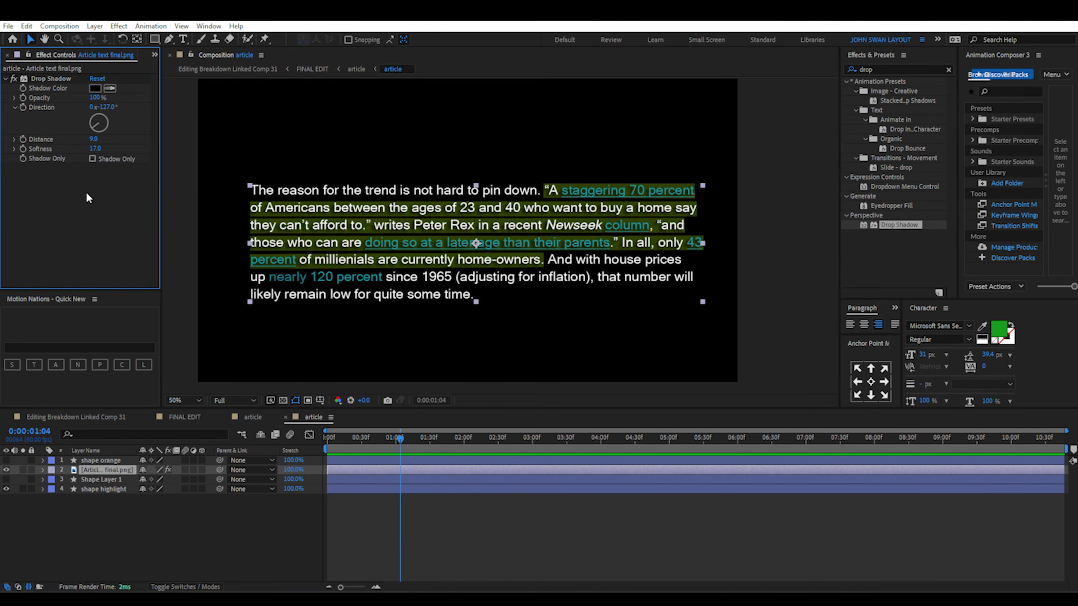
- Draw a straight highlight stroke over "they can't afford to." in the article composition and set its colour to bright yellow
{"action": "key", "text": "period"}
{"action": "key", "text": "g"}
{"action": "left_click", "coordinate": [393, 251]}
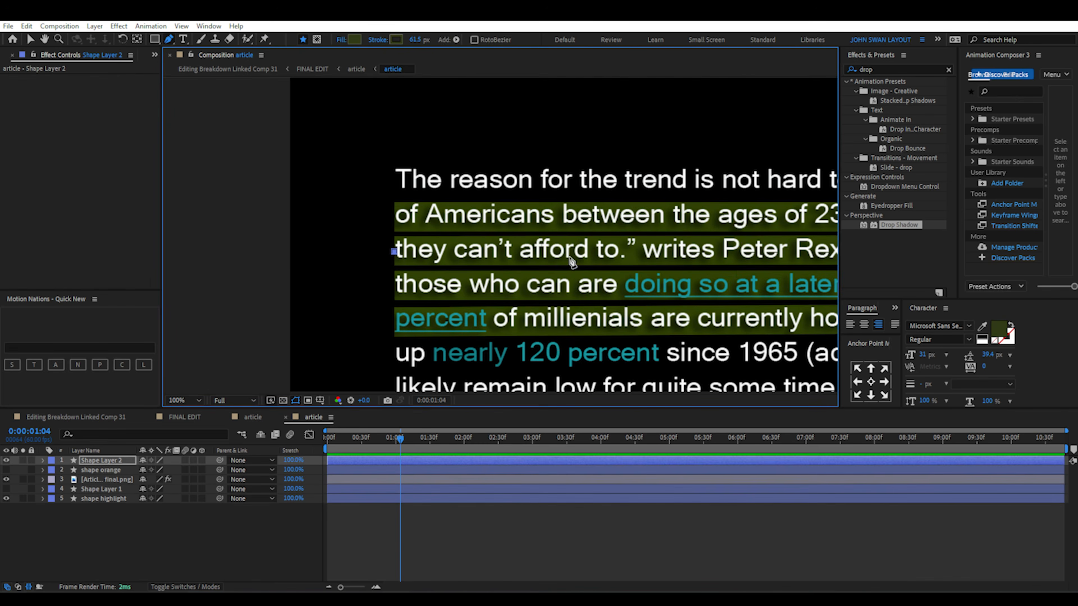
{"action": "left_click", "coordinate": [639, 252]}
{"action": "left_click", "coordinate": [396, 39]}
{"action": "left_click", "coordinate": [817, 298]}
{"action": "left_click_drag", "start_coordinate": [779, 221], "coordinate": [785, 183]}
{"action": "key", "text": "Return"}
- Add Trim Paths to the yellow highlight's shape layer and delete it again
{"action": "left_click", "coordinate": [93, 529]}
{"action": "left_click", "coordinate": [101, 460]}
{"action": "left_click", "coordinate": [456, 39]}
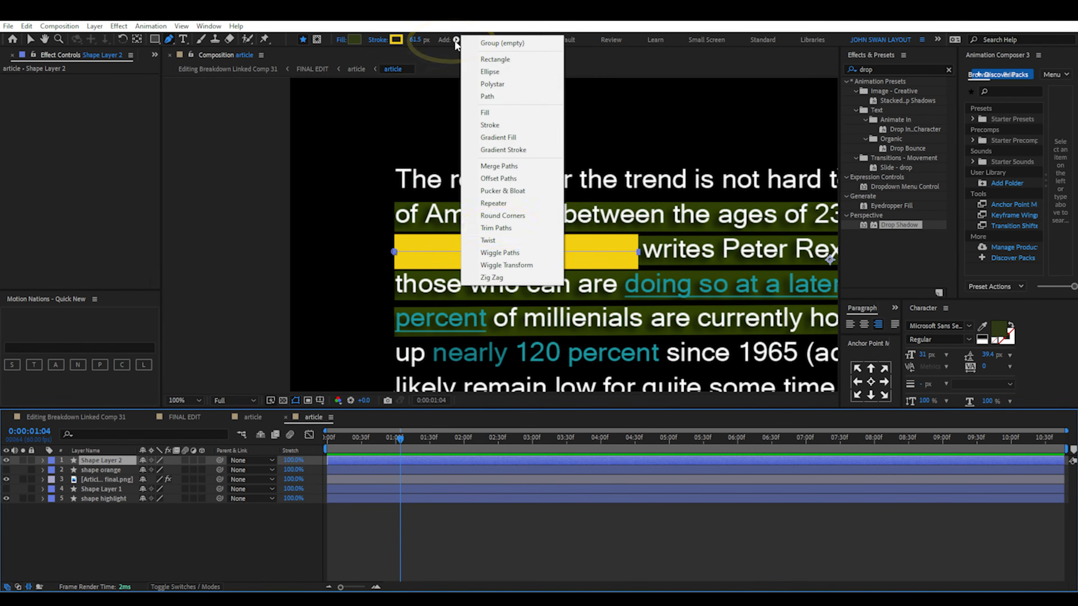
{"action": "left_click", "coordinate": [496, 228]}
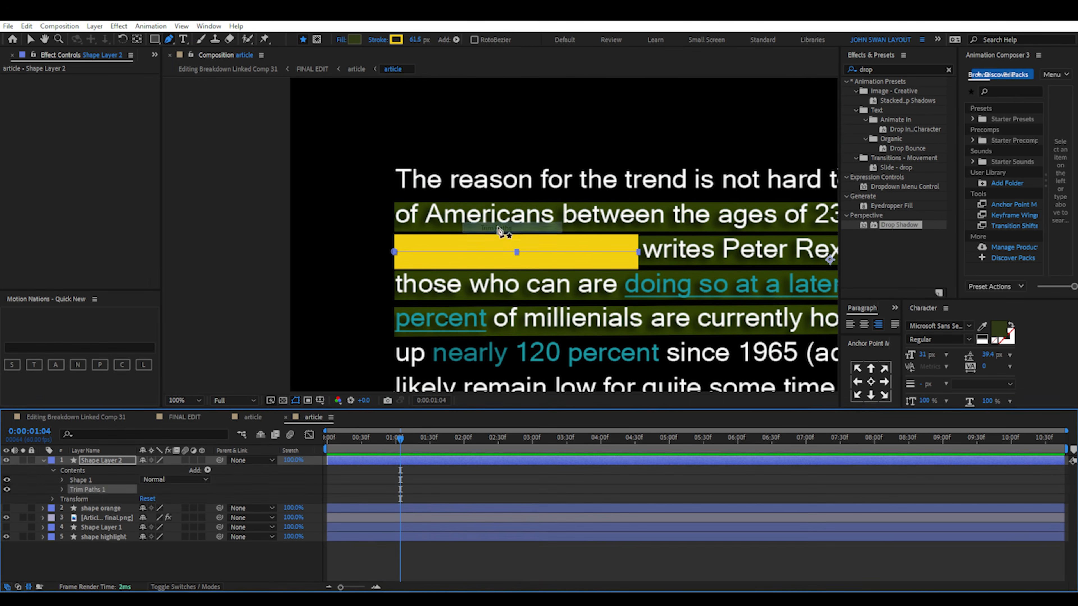
{"action": "key", "text": "Delete"}
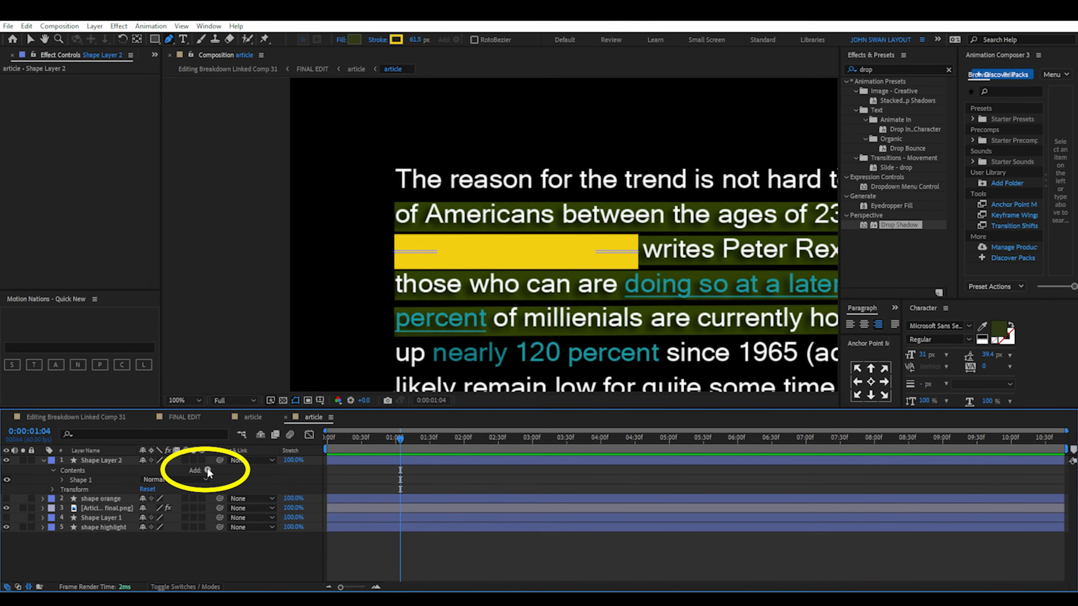
- Add Trim Paths to the contents of the yellow highlight layer and expand its properties
{"action": "left_click", "coordinate": [208, 472]}
{"action": "left_click", "coordinate": [248, 409]}
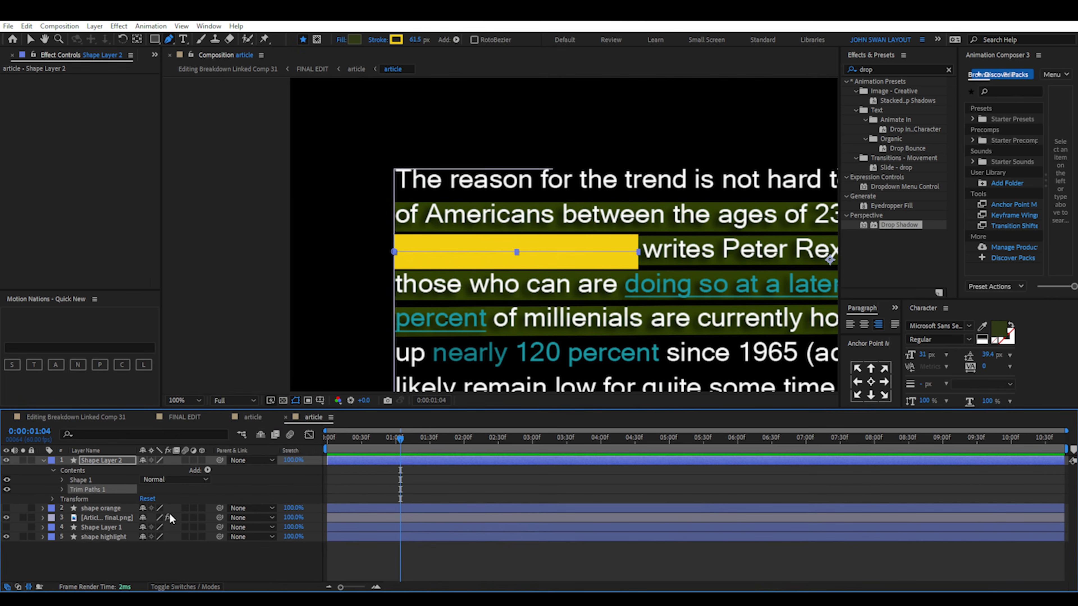
{"action": "left_click", "coordinate": [62, 490]}
- Keyframe the yellow highlight's Trim Paths End at 0% at 0:00:02:49 and 100% at 0:00:03:20
{"action": "left_click_drag", "start_coordinate": [397, 433], "coordinate": [521, 443]}
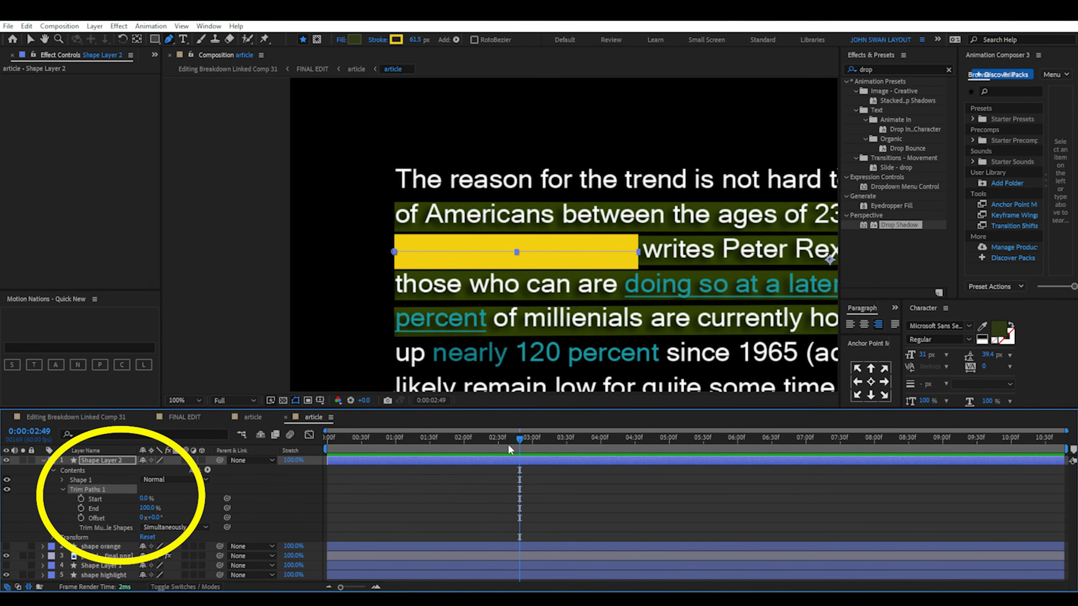
{"action": "left_click", "coordinate": [81, 509]}
{"action": "left_click_drag", "start_coordinate": [148, 508], "coordinate": [82, 511]}
{"action": "left_click", "coordinate": [555, 438]}
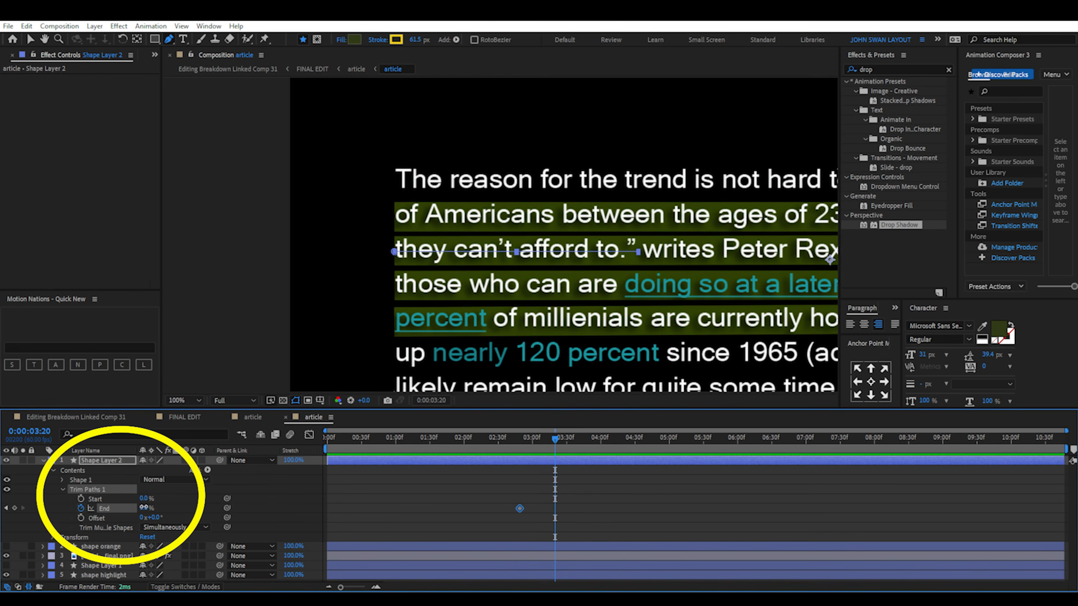
{"action": "left_click_drag", "start_coordinate": [144, 508], "coordinate": [221, 507]}
- Preview the yellow highlight animation and apply Easy Ease to its End keyframes
{"action": "left_click", "coordinate": [513, 439]}
{"action": "key", "text": "space"}
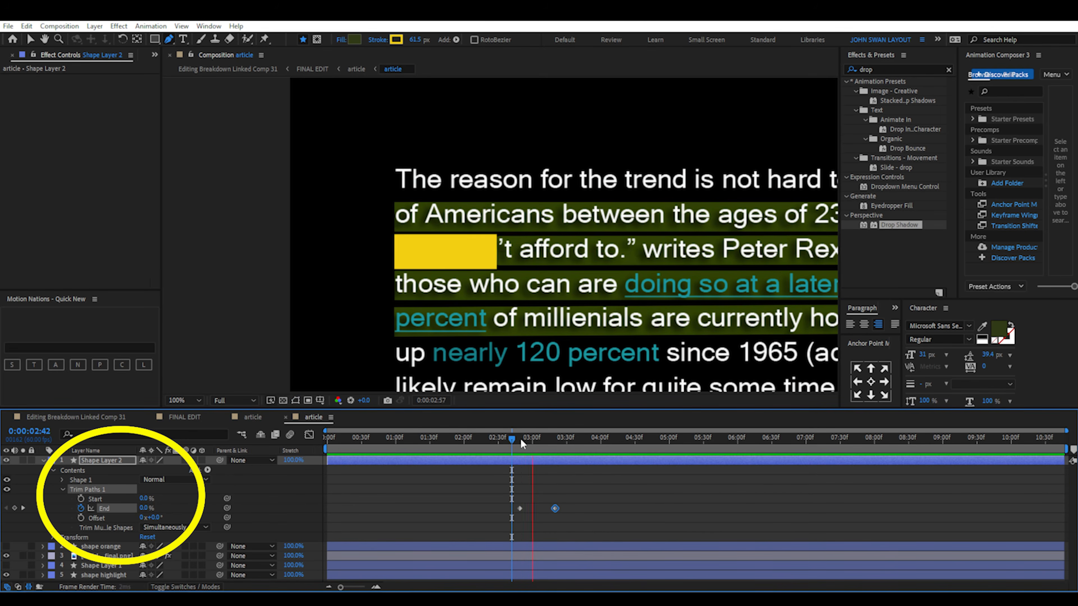
{"action": "left_click", "coordinate": [503, 437]}
{"action": "key", "text": "space"}
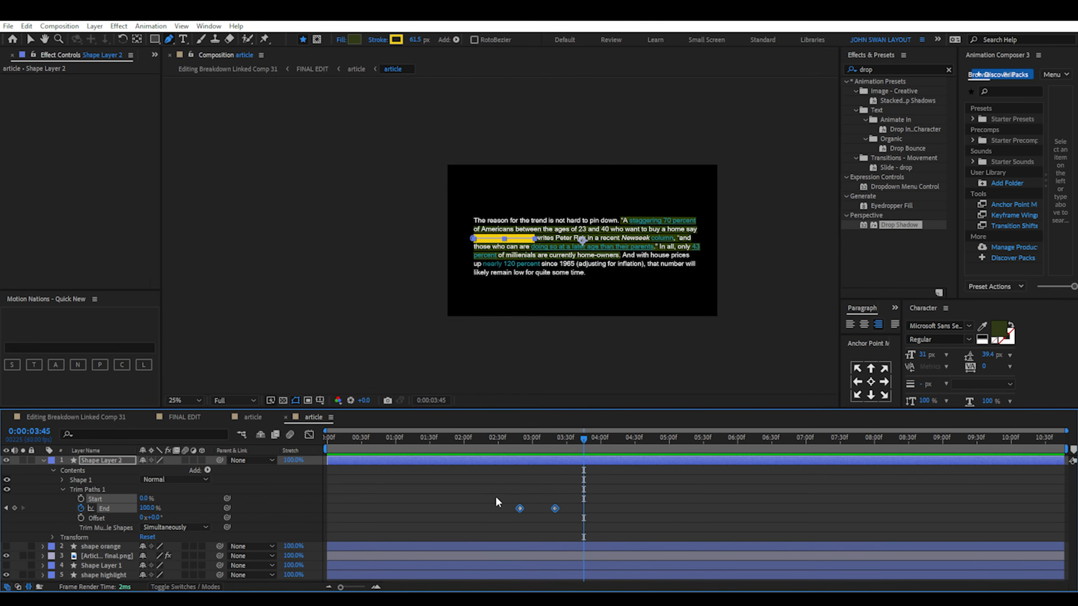
{"action": "key", "text": "F9"}
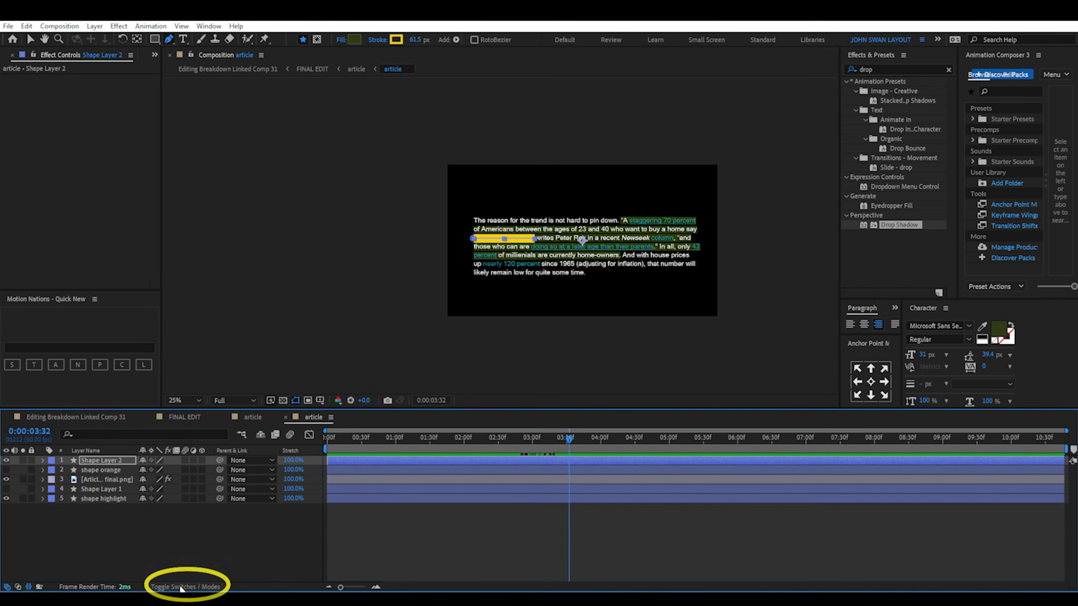
- Set the blending mode of the yellow highlight layer, Shape Layer 2, to Screen
{"action": "left_click", "coordinate": [187, 587]}
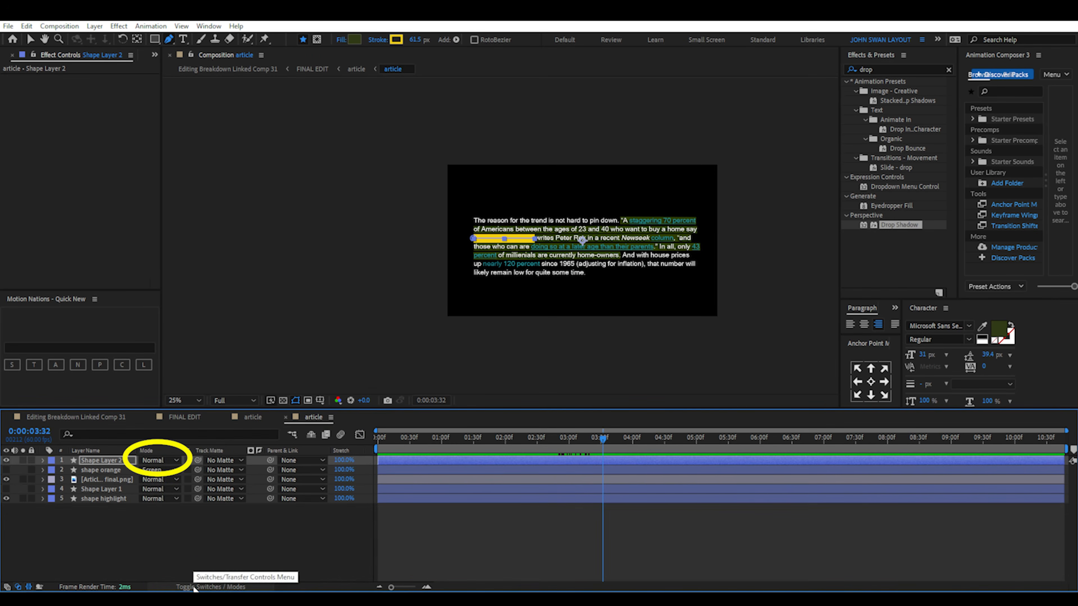
{"action": "left_click", "coordinate": [159, 460]}
{"action": "left_click", "coordinate": [195, 243]}
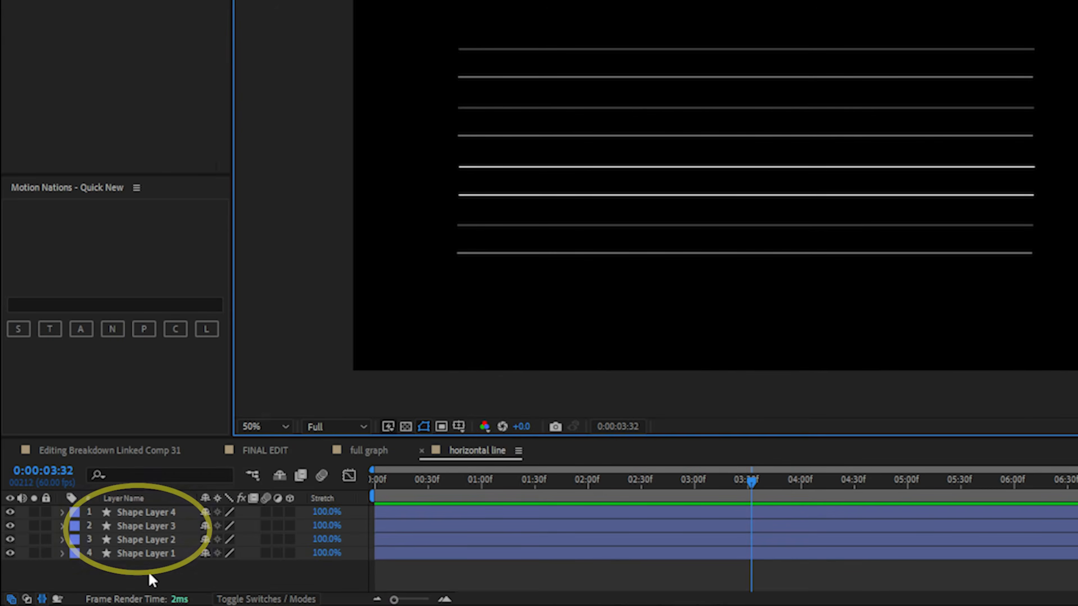
- Show the layer options for Shape Layers 1 through 4 in the horizontal line composition
{"action": "left_click_drag", "start_coordinate": [148, 570], "coordinate": [131, 517]}
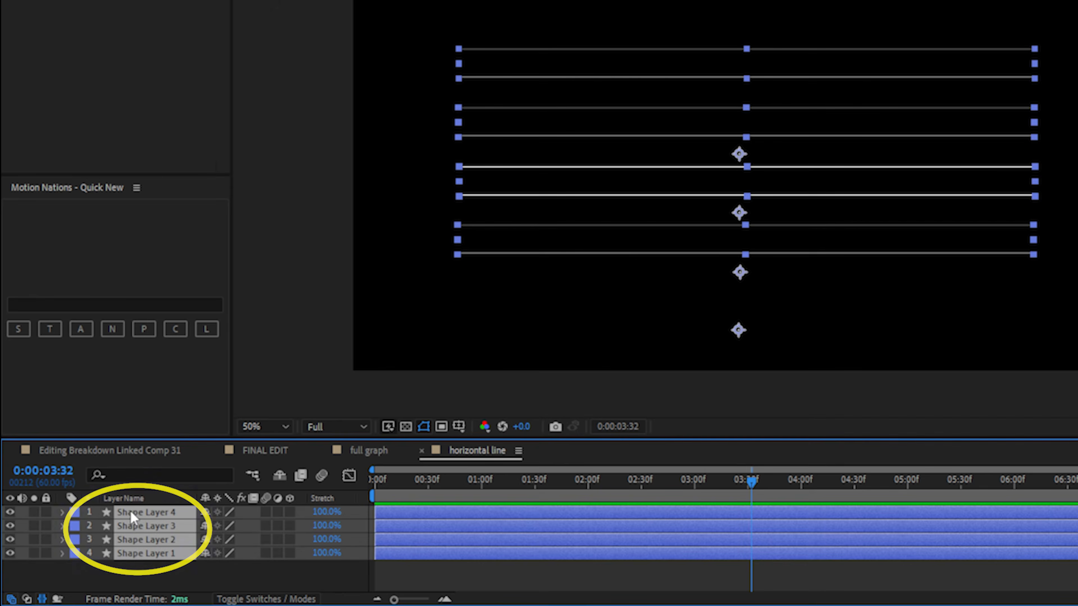
{"action": "right_click", "coordinate": [132, 517]}
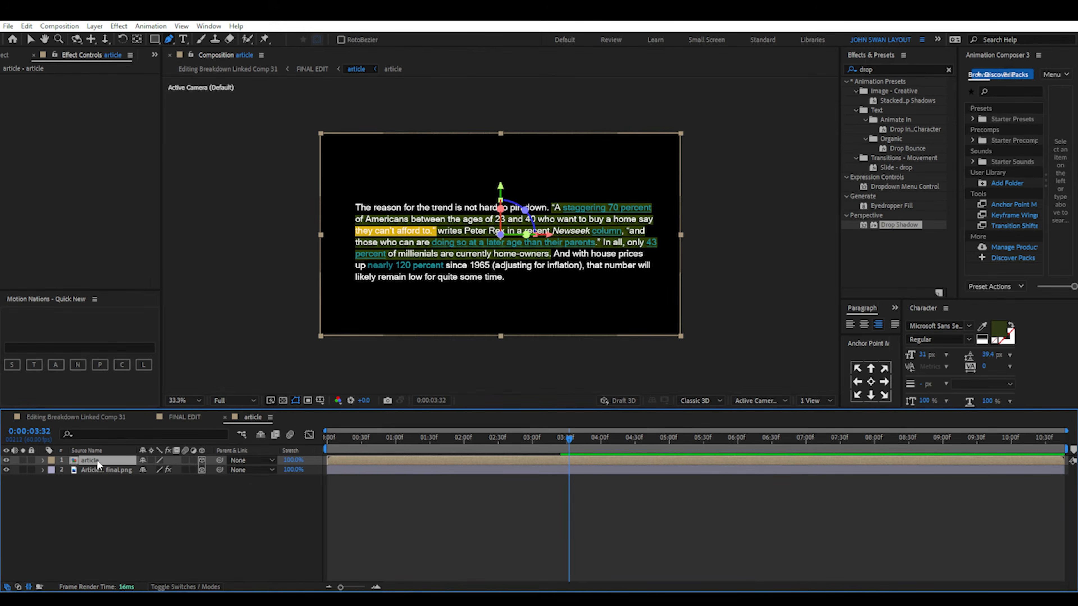
- View the layers inside the nested article composition and return to its parent composition
{"action": "left_click", "coordinate": [96, 459]}
{"action": "left_click", "coordinate": [80, 506]}
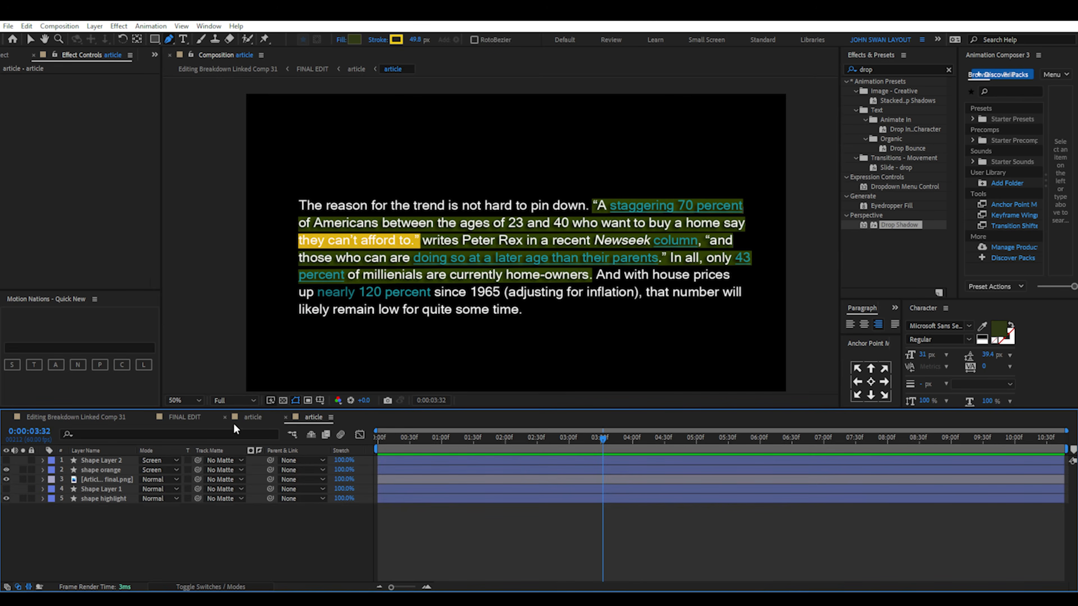
{"action": "left_click", "coordinate": [253, 416]}
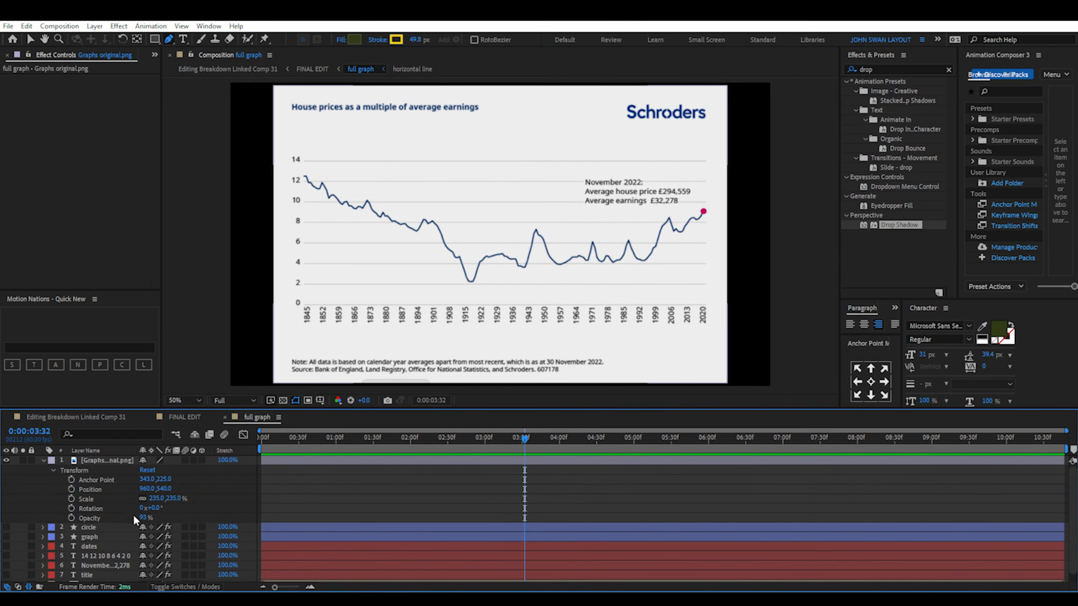
- Lower the original graph image's opacity and draw a straight horizontal line along the graph's 14 gridline
{"action": "left_click_drag", "start_coordinate": [143, 517], "coordinate": [101, 518]}
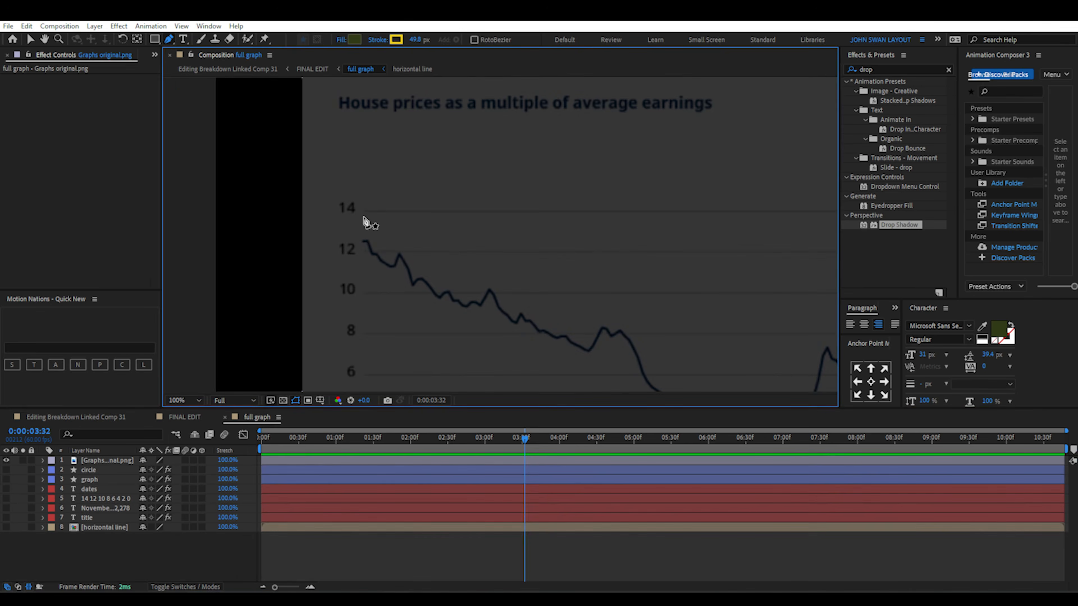
{"action": "left_click", "coordinate": [363, 212]}
{"action": "left_click_drag", "start_coordinate": [605, 205], "coordinate": [234, 199]}
{"action": "left_click_drag", "start_coordinate": [646, 198], "coordinate": [283, 197]}
{"action": "left_click", "coordinate": [469, 207]}
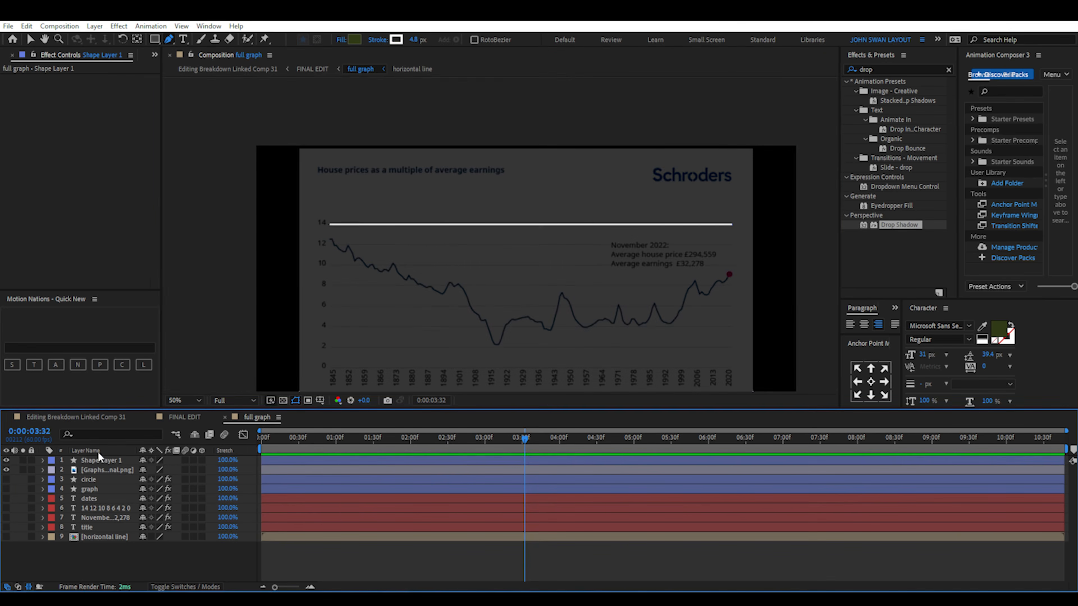
- Draw separate horizontal lines along the 12 and 10 gridlines in the same shape layer
{"action": "left_click", "coordinate": [99, 460]}
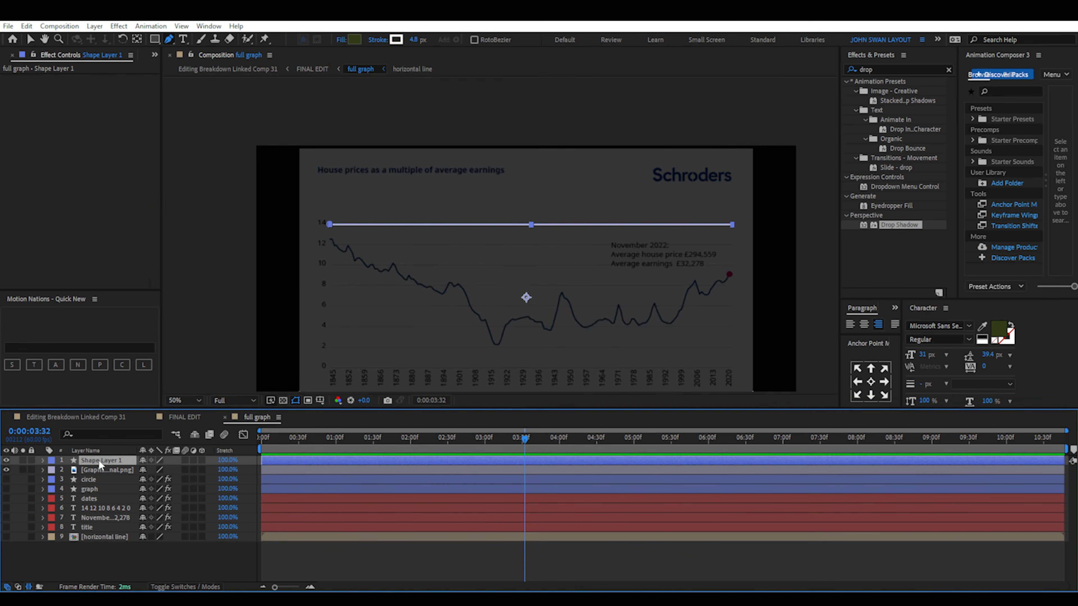
{"action": "left_click", "coordinate": [330, 246]}
{"action": "left_click", "coordinate": [732, 246]}
{"action": "left_click", "coordinate": [107, 549]}
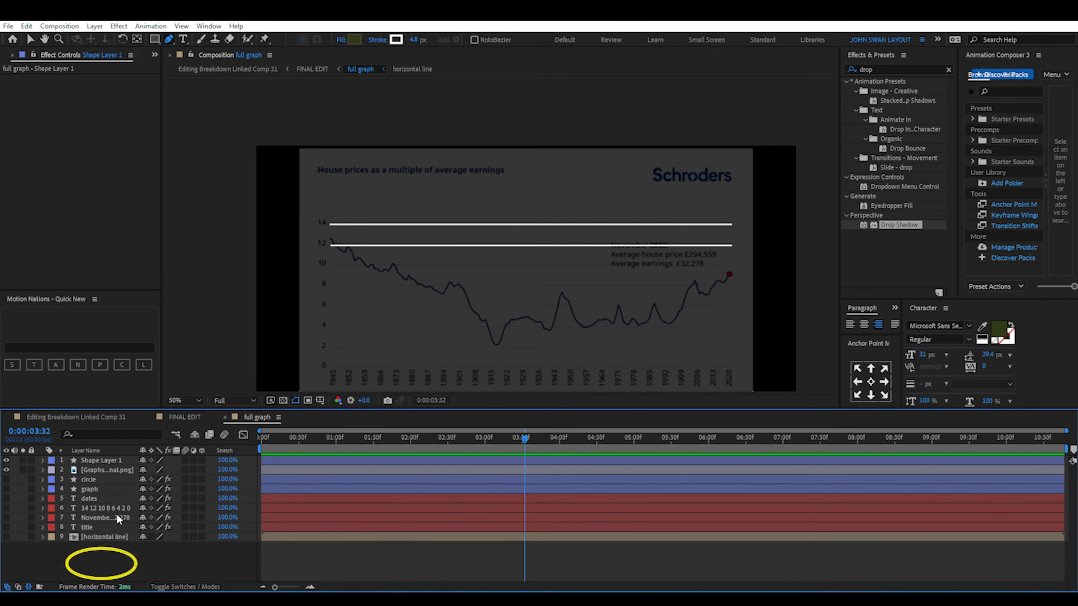
{"action": "left_click", "coordinate": [95, 461]}
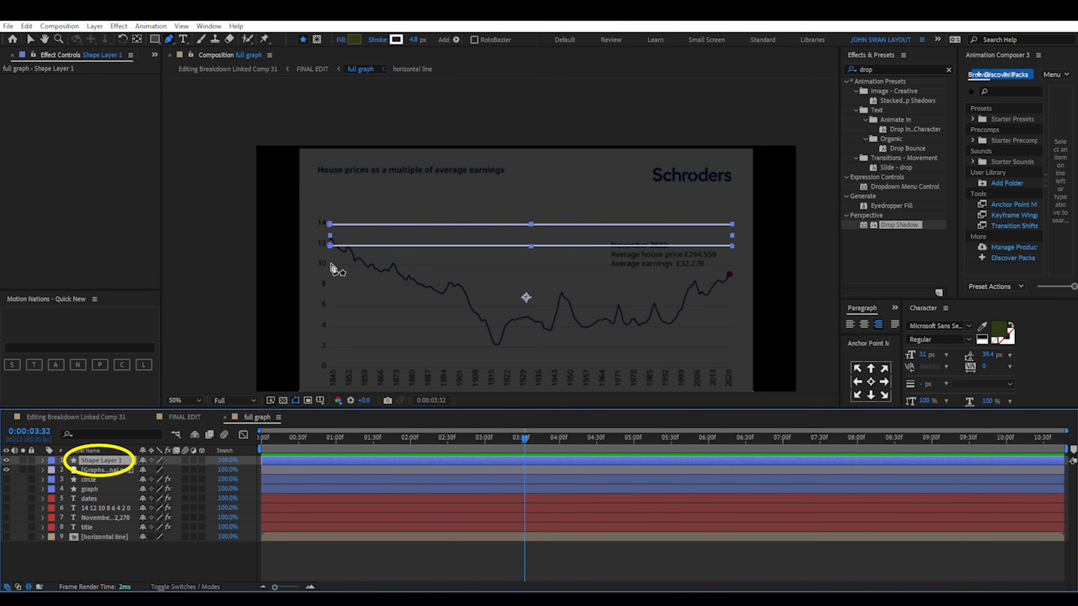
{"action": "left_click", "coordinate": [331, 265]}
{"action": "left_click", "coordinate": [731, 265]}
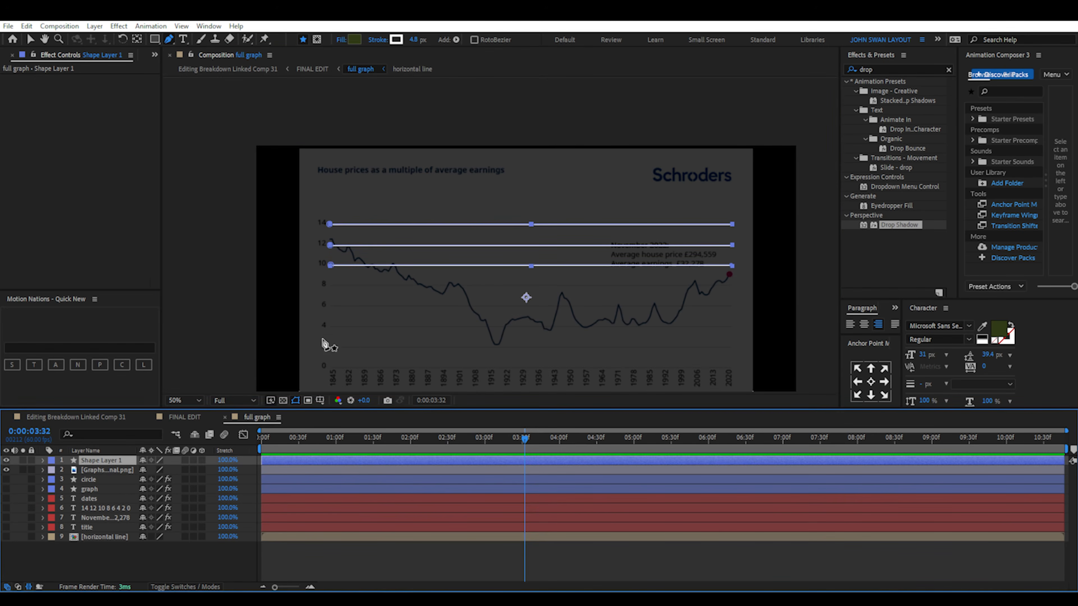
- Set the gridline stroke colour to white, FEFEFD, and its width to 4.8 px
{"action": "left_click", "coordinate": [396, 40]}
{"action": "left_click", "coordinate": [653, 178]}
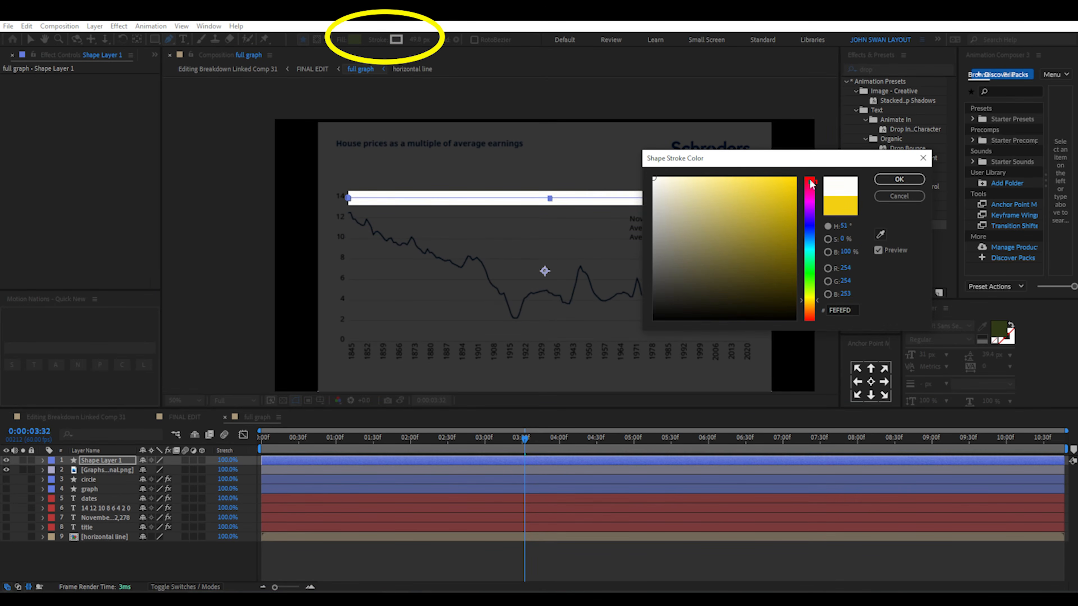
{"action": "left_click", "coordinate": [898, 180]}
{"action": "left_click_drag", "start_coordinate": [417, 42], "coordinate": [197, 72]}
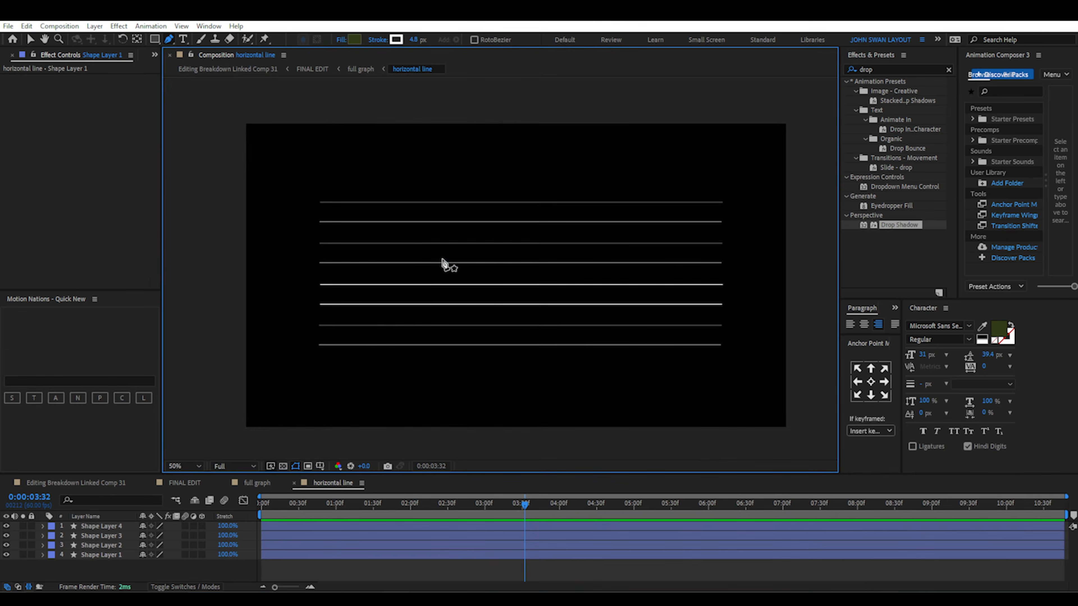
- Select all four gridline shape layers for pre-composing and adjust the horizontal line layer's opacity in the full graph composition
{"action": "left_click_drag", "start_coordinate": [102, 567], "coordinate": [91, 526]}
{"action": "right_click", "coordinate": [91, 526]}
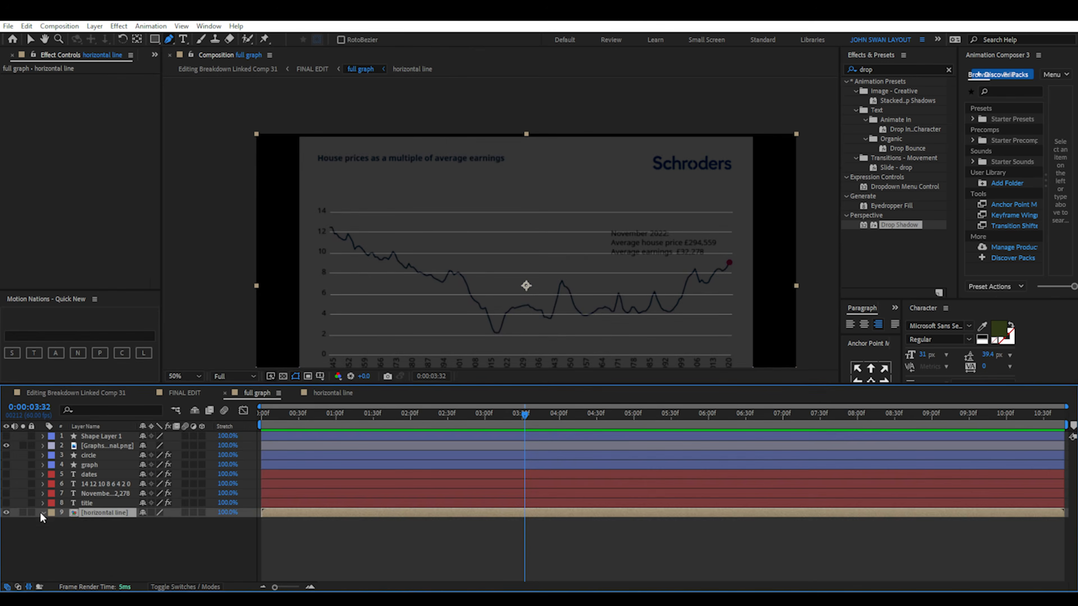
{"action": "left_click", "coordinate": [43, 512]}
{"action": "left_click_drag", "start_coordinate": [146, 573], "coordinate": [152, 563]}
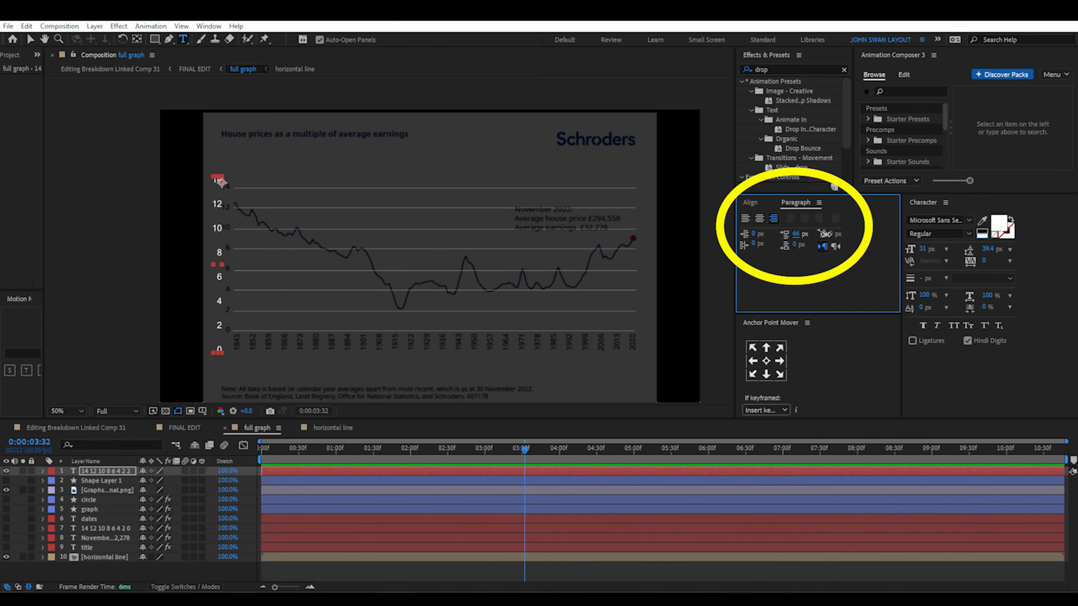
- Align the 14-to-0 axis numbers with the gridlines, using 33.6 px paragraph spacing and positioning the text beside the graph
{"action": "left_click_drag", "start_coordinate": [825, 234], "coordinate": [750, 243]}
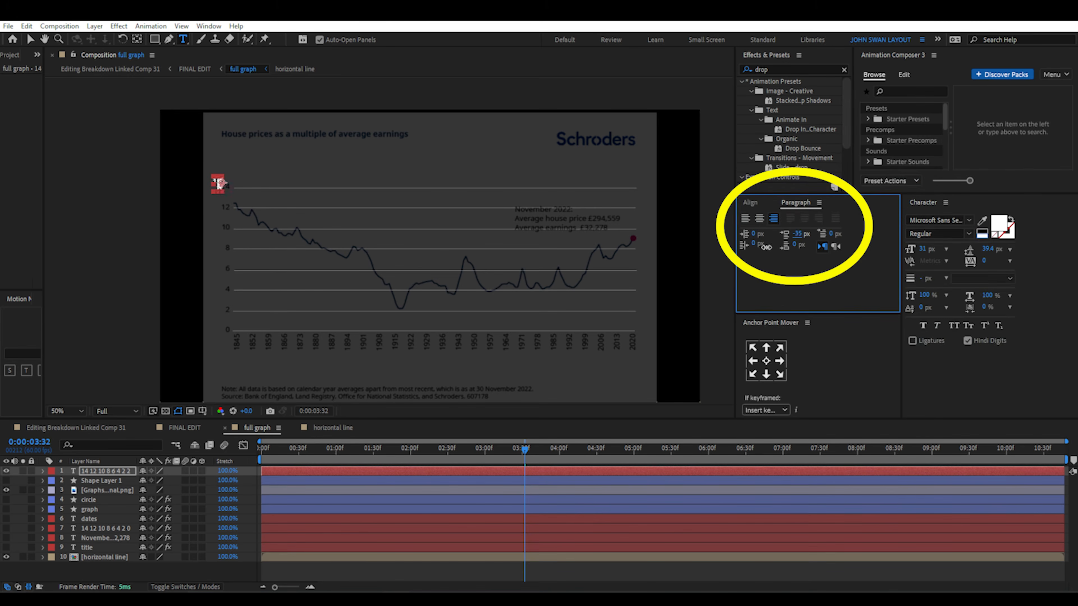
{"action": "key", "text": "v"}
{"action": "left_click_drag", "start_coordinate": [218, 182], "coordinate": [227, 190]}
{"action": "left_click_drag", "start_coordinate": [796, 233], "coordinate": [822, 234]}
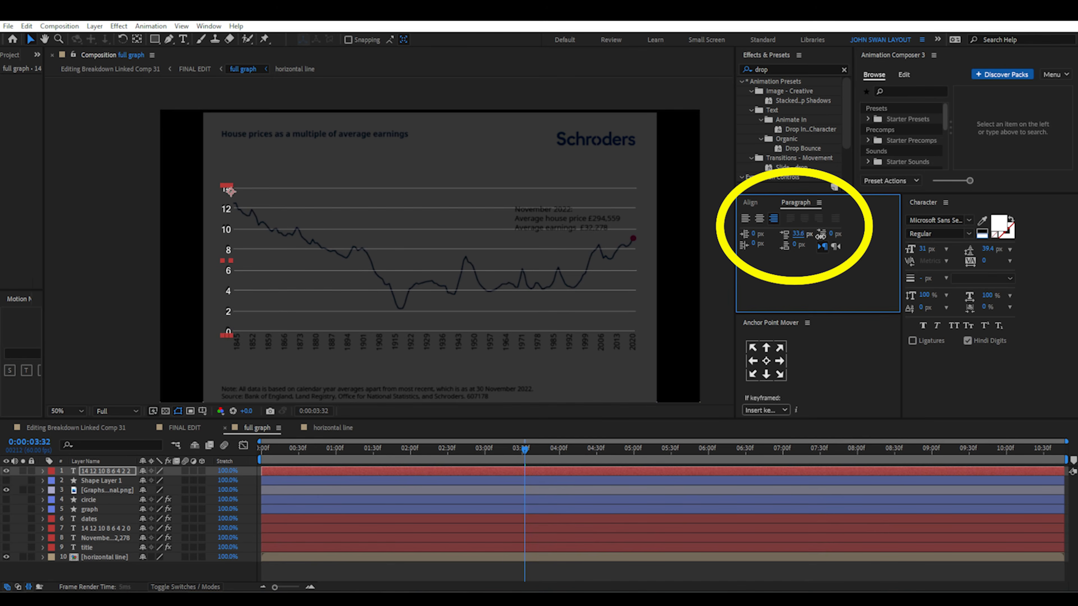
- Add the year labels as text rotated to -90° and place them along the graph's horizontal axis
{"action": "key", "text": "ctrl+t"}
{"action": "left_click", "coordinate": [381, 177]}
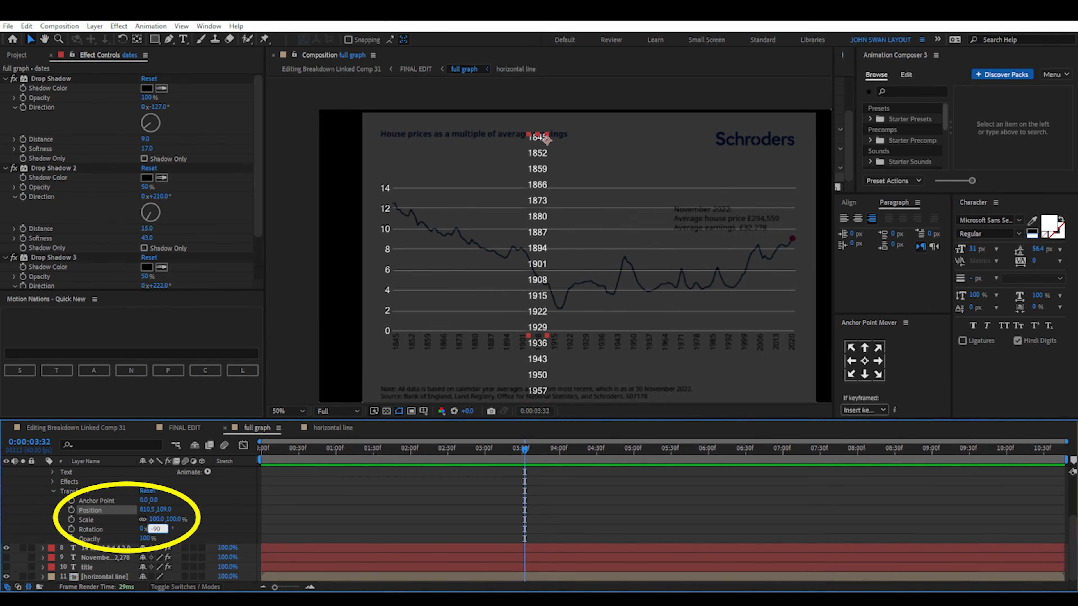
{"action": "key", "text": "Return"}
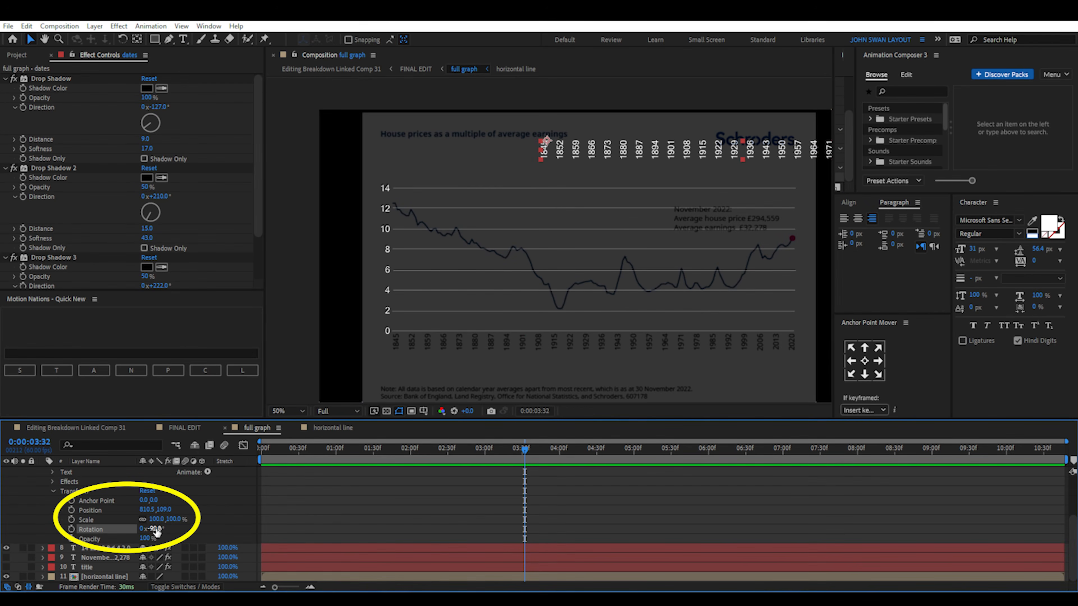
{"action": "left_click_drag", "start_coordinate": [596, 150], "coordinate": [442, 341]}
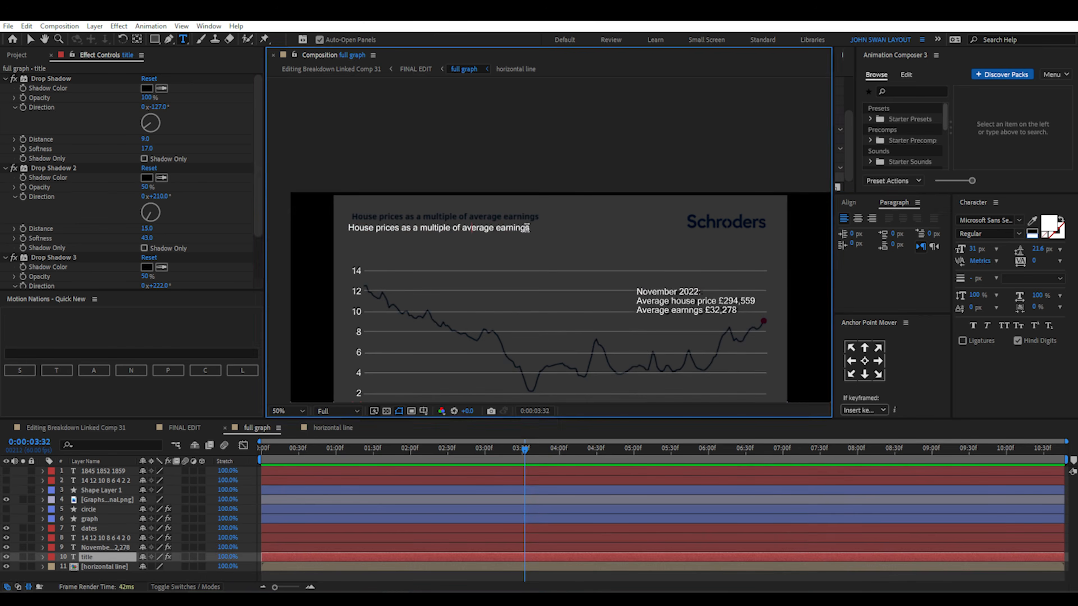
{"action": "left_click", "coordinate": [985, 220]}
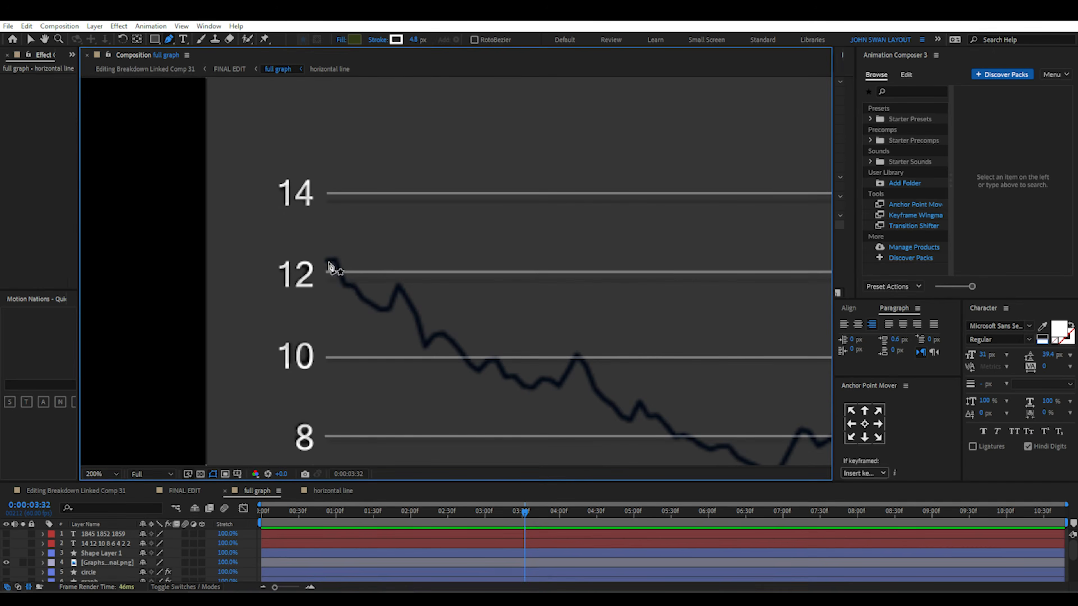
- Trace the house price line with the Pen tool and draw a small circle over the dot at its end
{"action": "left_click", "coordinate": [350, 280]}
{"action": "left_click", "coordinate": [397, 289]}
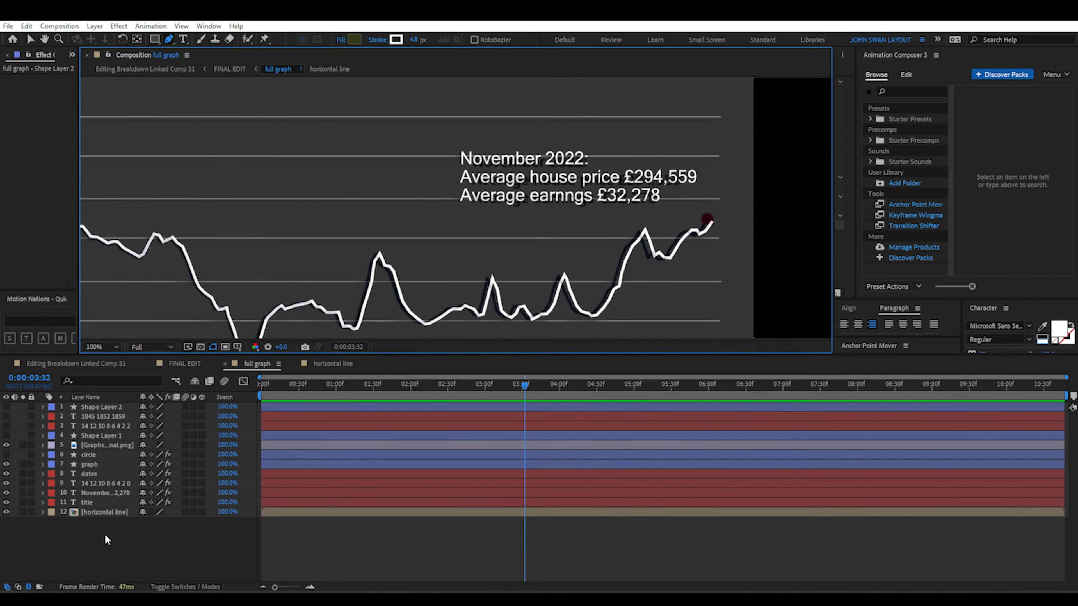
{"action": "key", "text": "q"}
{"action": "key", "text": "q"}
{"action": "left_click_drag", "start_coordinate": [705, 208], "coordinate": [721, 222]}
- Choose a new fill colour for the end-point circle and change its stroke option
{"action": "left_click", "coordinate": [354, 40]}
{"action": "left_click_drag", "start_coordinate": [808, 289], "coordinate": [808, 257]}
{"action": "left_click", "coordinate": [795, 178]}
{"action": "left_click", "coordinate": [897, 179]}
{"action": "left_click", "coordinate": [378, 39]}
{"action": "left_click", "coordinate": [480, 273]}
{"action": "left_click", "coordinate": [521, 339]}
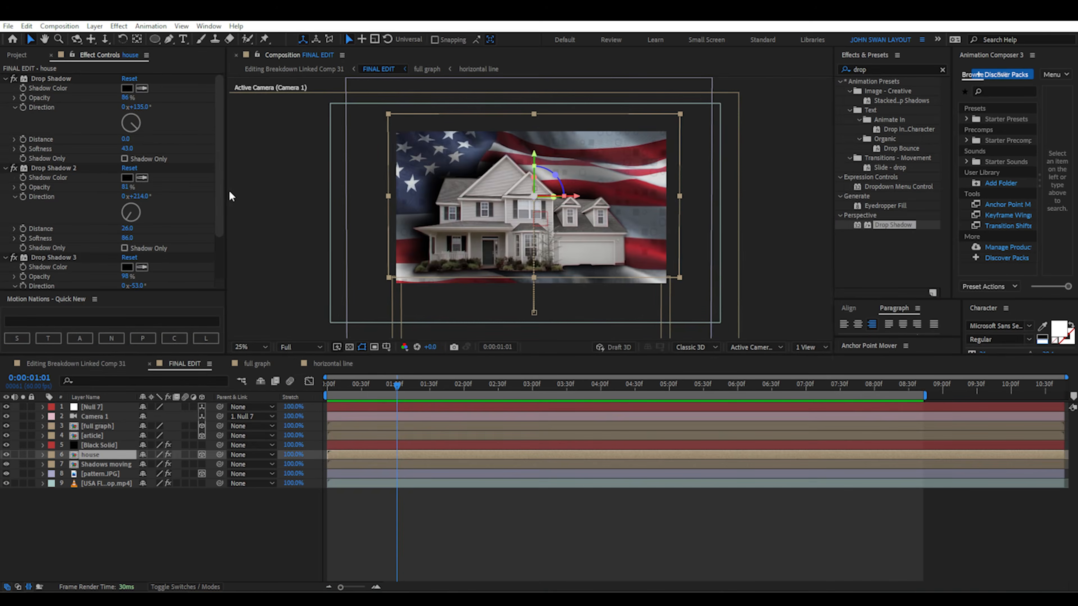
- Set the softness of the house layer's first Drop Shadow effect to 101 in the FINAL EDIT composition
{"action": "left_click_drag", "start_coordinate": [228, 192], "coordinate": [311, 193]}
{"action": "left_click_drag", "start_coordinate": [299, 354], "coordinate": [300, 473]}
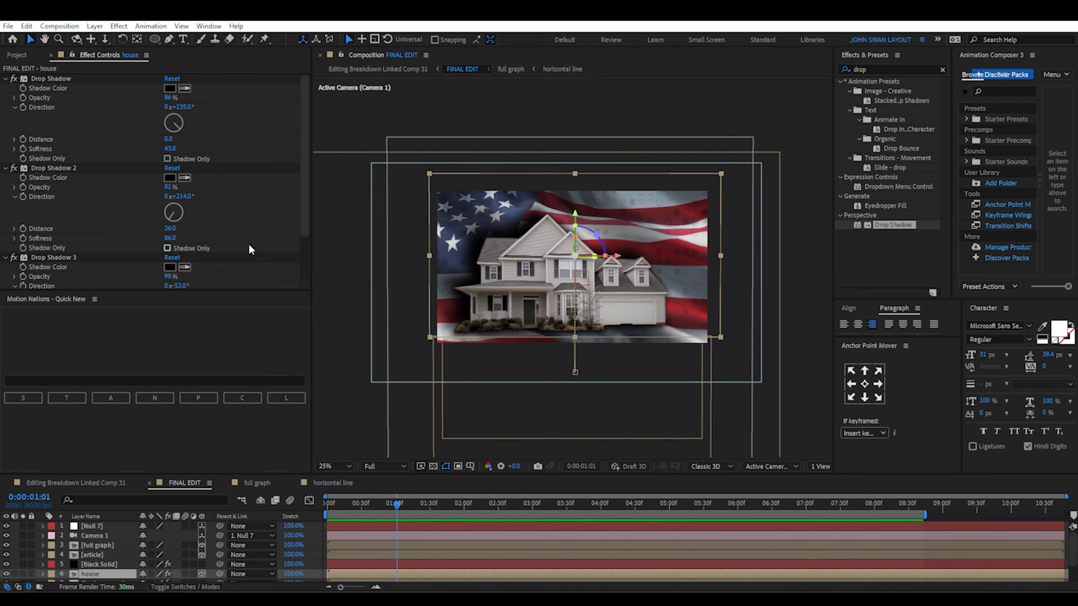
{"action": "left_click_drag", "start_coordinate": [255, 297], "coordinate": [243, 427]}
{"action": "left_click_drag", "start_coordinate": [170, 149], "coordinate": [281, 224]}
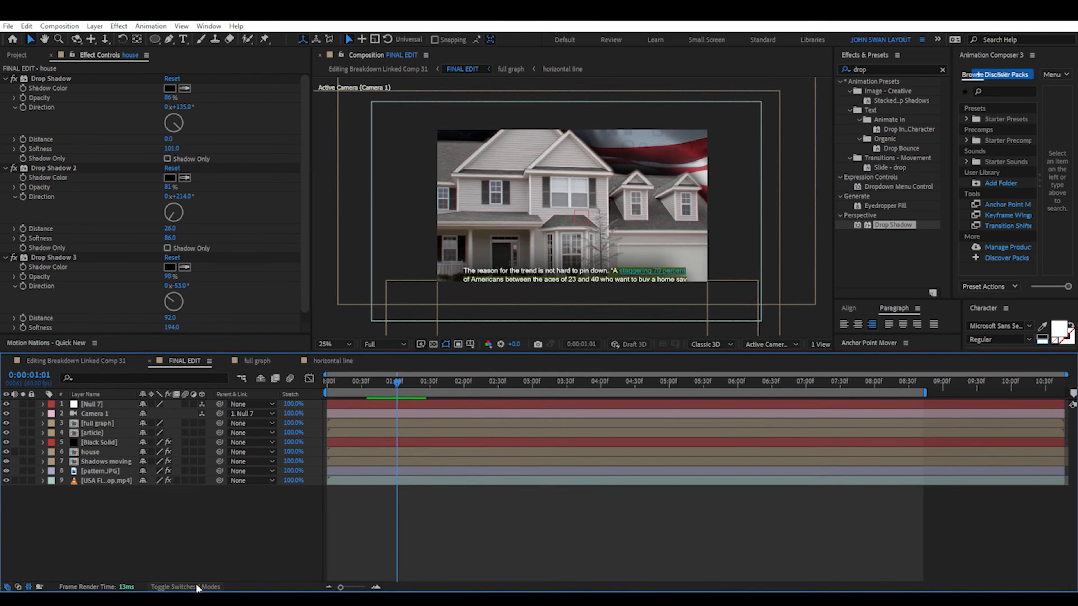
- Show the layer switches and make the pattern, house, article and full graph layers 3D
{"action": "left_click", "coordinate": [198, 587]}
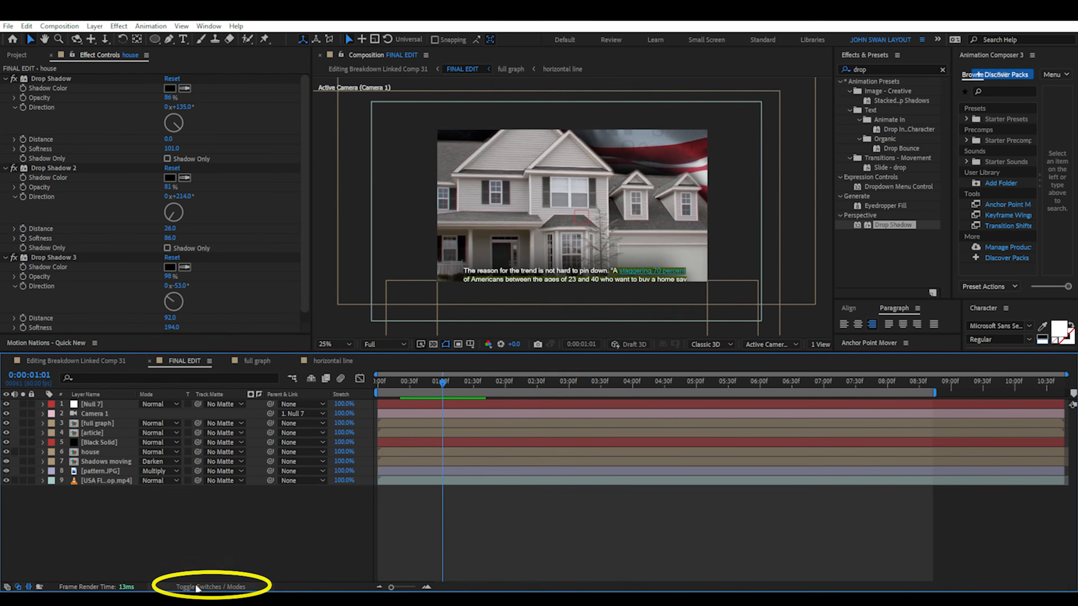
{"action": "left_click", "coordinate": [213, 588]}
{"action": "left_click", "coordinate": [202, 472]}
{"action": "left_click", "coordinate": [202, 452]}
{"action": "left_click", "coordinate": [201, 433]}
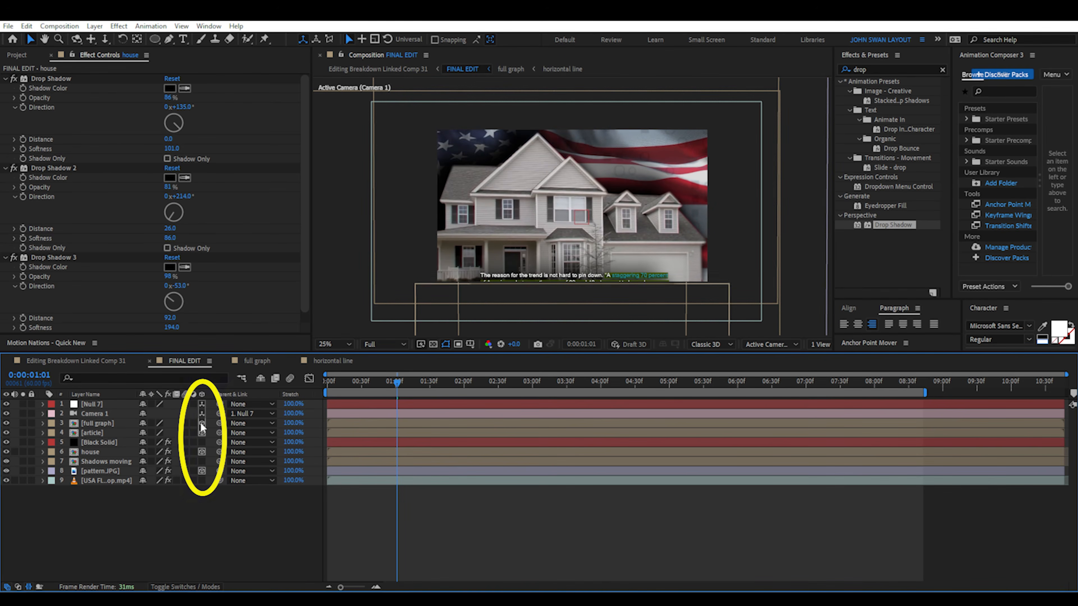
{"action": "left_click", "coordinate": [202, 424]}
- Add a two-node camera with the 35mm preset to the FINAL EDIT composition
{"action": "right_click", "coordinate": [144, 539]}
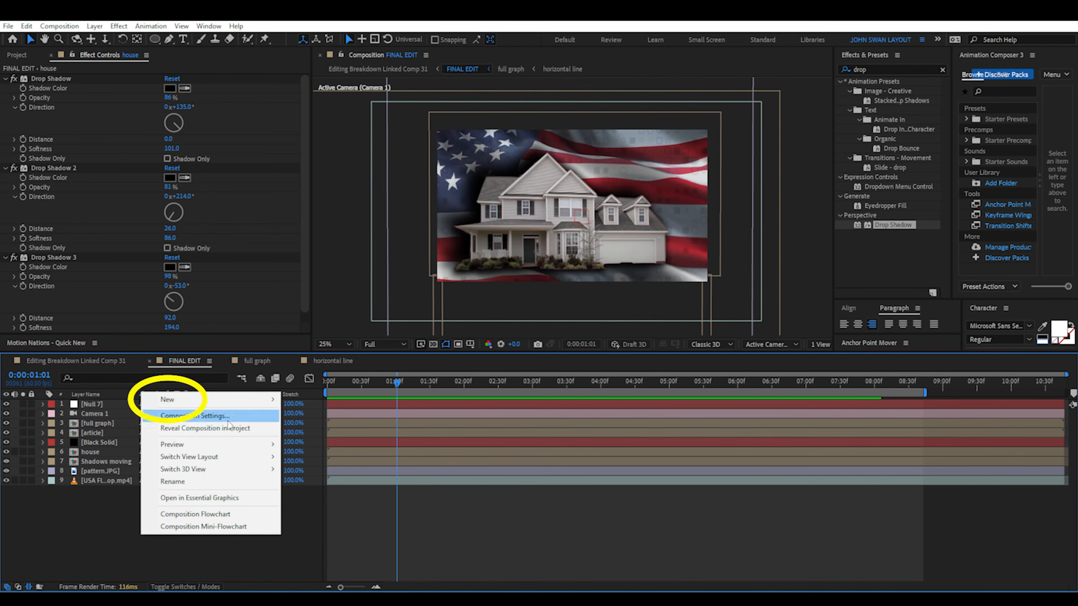
{"action": "mouse_move", "coordinate": [238, 399]}
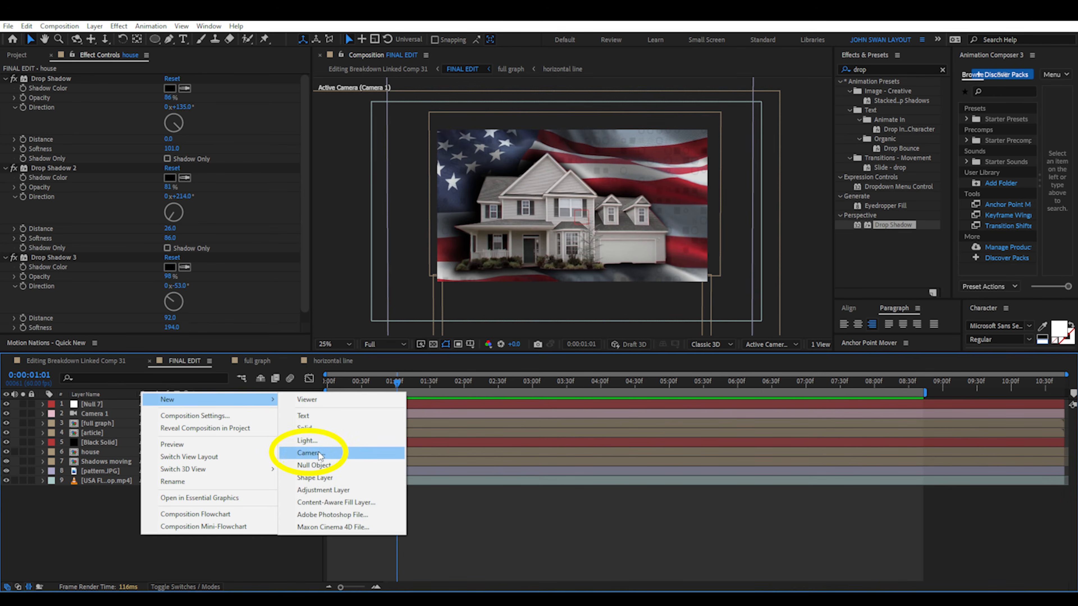
{"action": "left_click", "coordinate": [311, 452]}
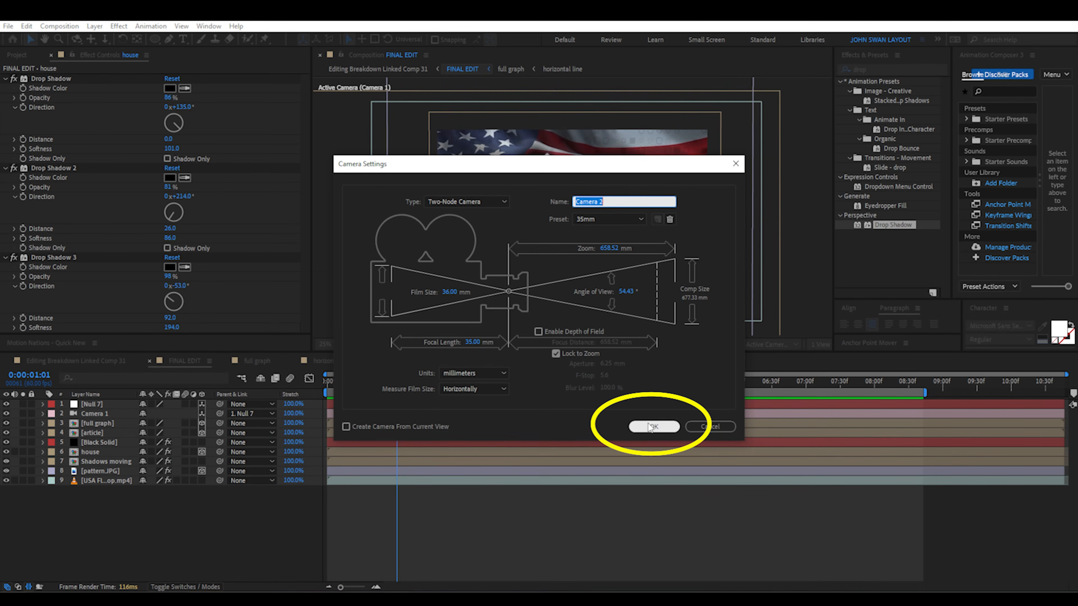
{"action": "left_click", "coordinate": [653, 427]}
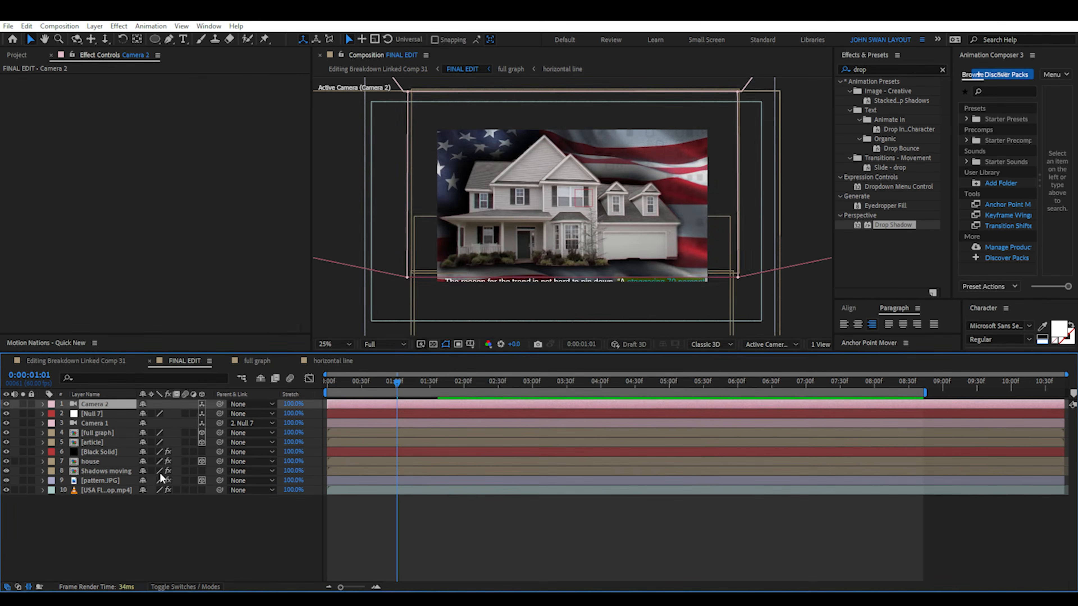
- Create the 35mm two-node camera again as a new layer with the same default settings
{"action": "left_click", "coordinate": [94, 26]}
{"action": "mouse_move", "coordinate": [128, 38]}
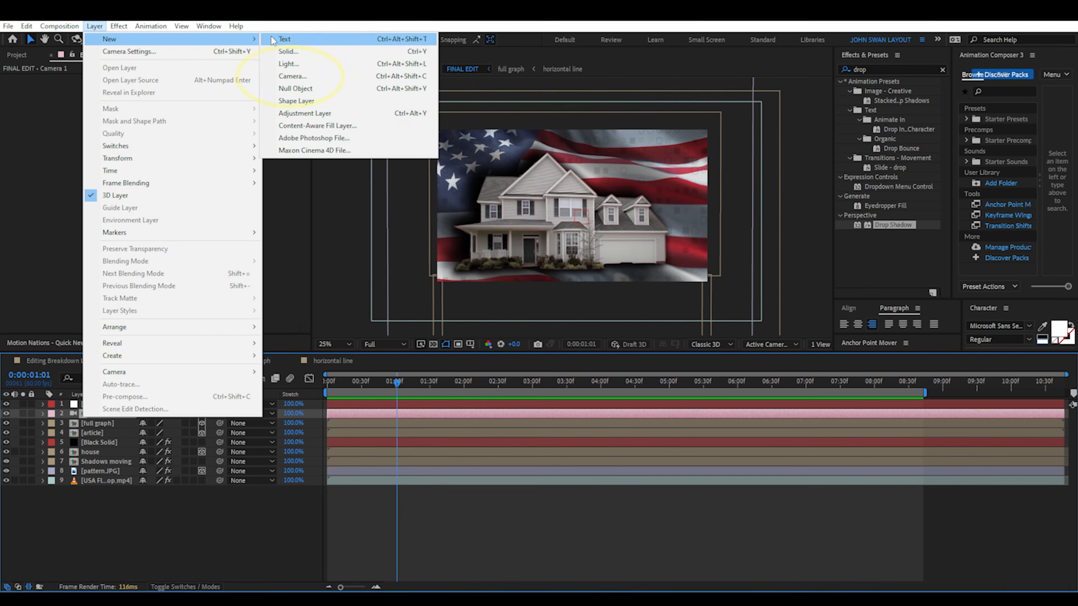
{"action": "left_click", "coordinate": [302, 78]}
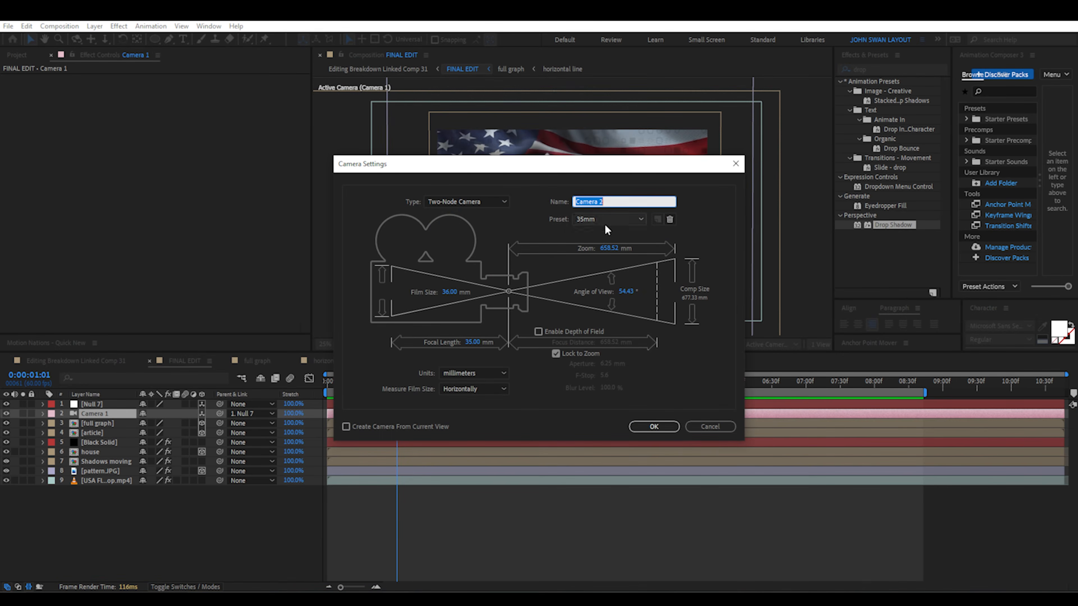
{"action": "left_click", "coordinate": [652, 427]}
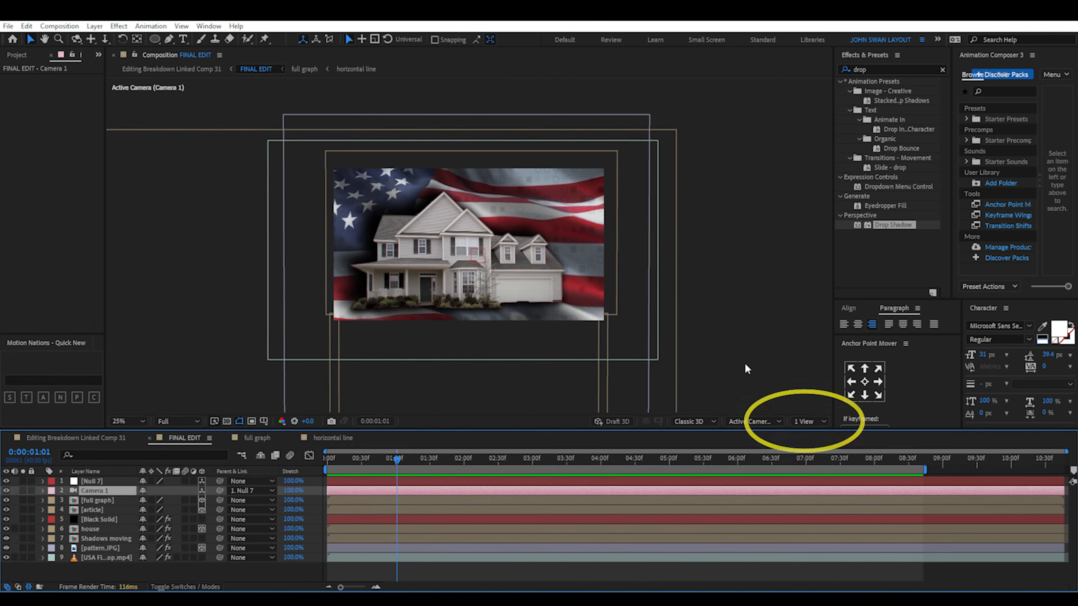
- Split the composition viewer into 2 Views and set one of them to the Left view
{"action": "left_click", "coordinate": [808, 421]}
{"action": "left_click", "coordinate": [813, 444]}
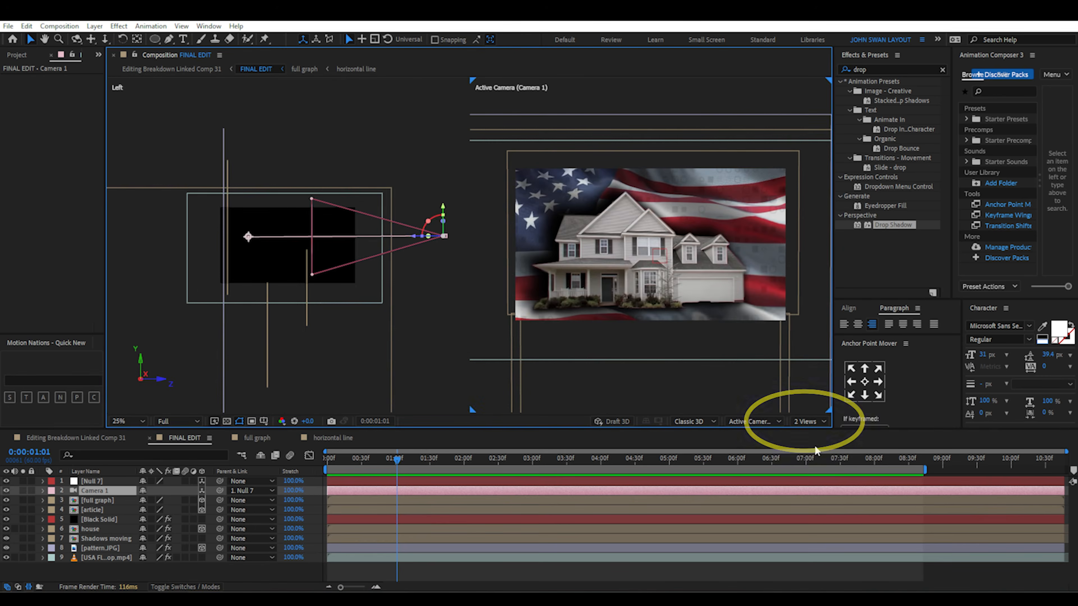
{"action": "left_click", "coordinate": [736, 421]}
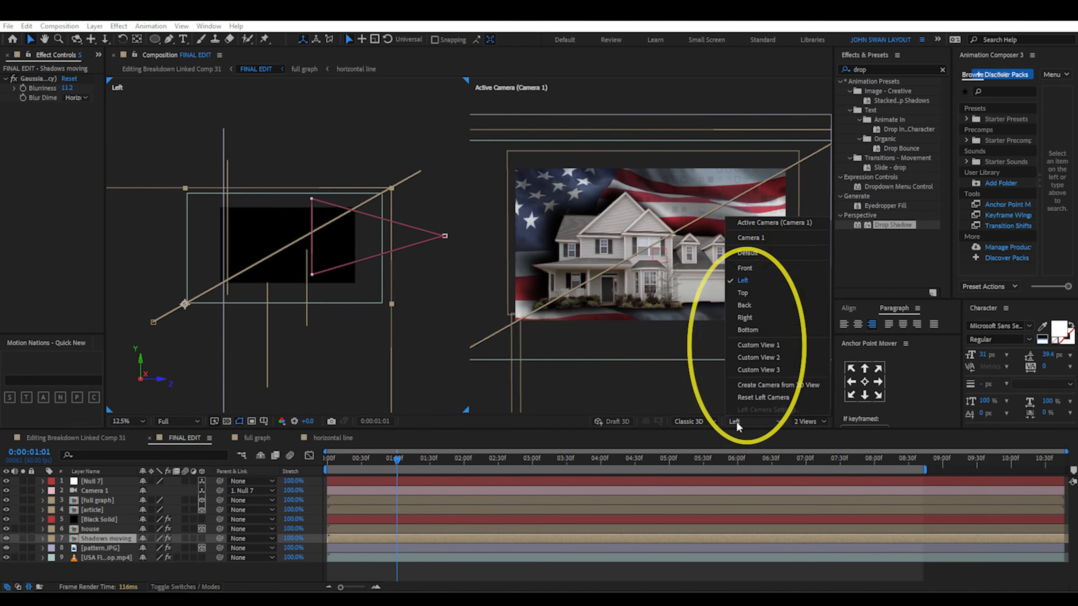
{"action": "left_click", "coordinate": [743, 280]}
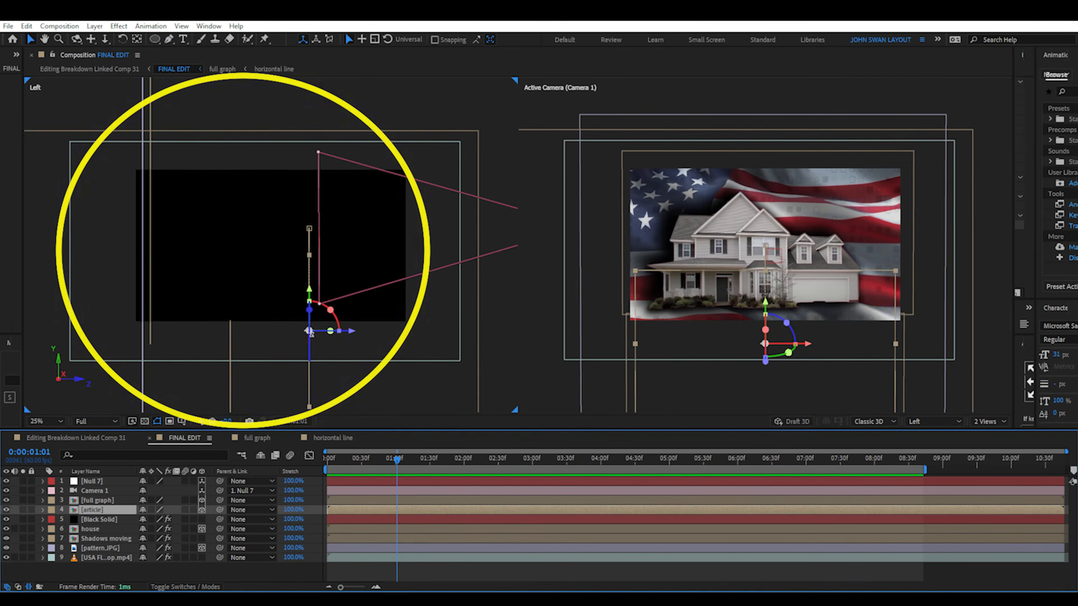
- Try moving the article, full graph and house layers vertically in the Left view
{"action": "left_click_drag", "start_coordinate": [309, 290], "coordinate": [309, 231]}
{"action": "mouse_move", "coordinate": [251, 306]}
{"action": "left_mouse_down"}
{"action": "mouse_move", "coordinate": [250, 227]}
{"action": "mouse_move", "coordinate": [251, 297]}
{"action": "left_mouse_up"}
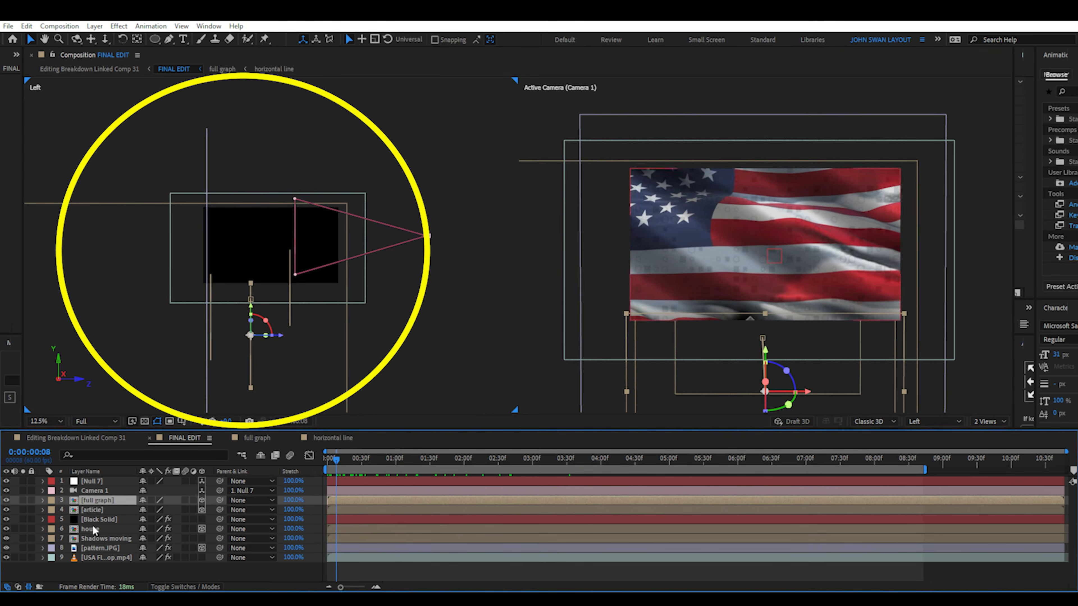
{"action": "mouse_move", "coordinate": [221, 299]}
{"action": "left_mouse_down"}
{"action": "mouse_move", "coordinate": [220, 203]}
{"action": "mouse_move", "coordinate": [222, 283]}
{"action": "left_mouse_up"}
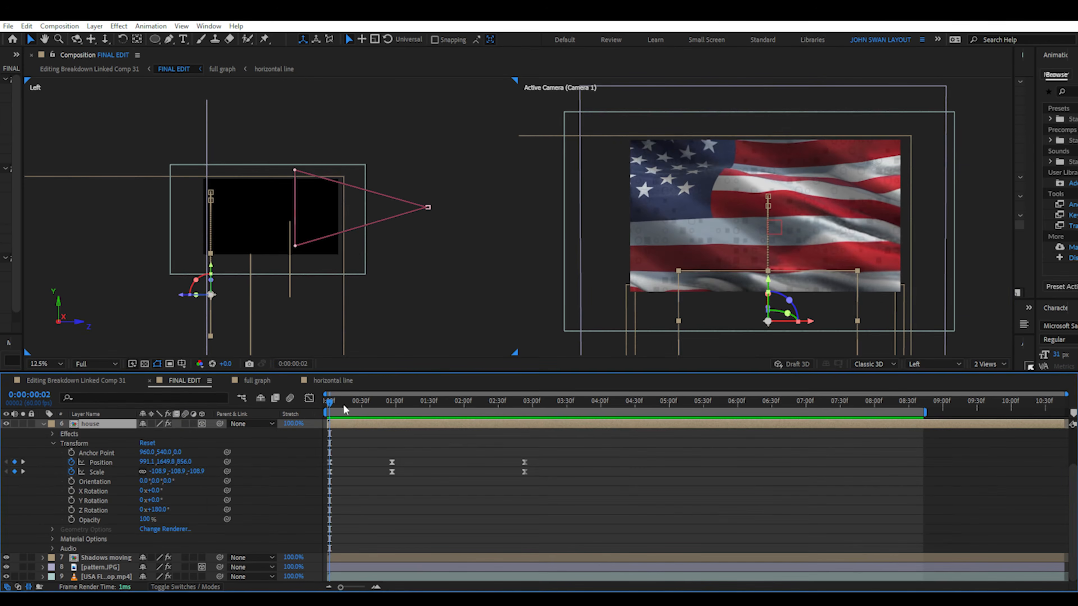
- Go to the house layer's keyframe at 0:00:00:57 and try a Y position of 333.2
{"action": "left_click_drag", "start_coordinate": [337, 402], "coordinate": [392, 408]}
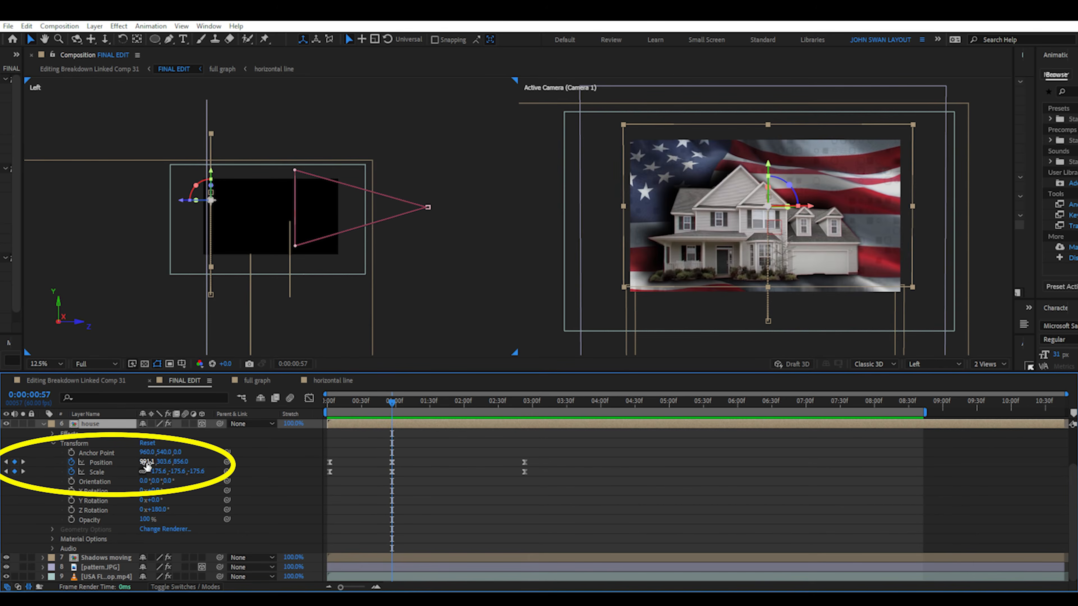
{"action": "mouse_move", "coordinate": [161, 463]}
{"action": "left_mouse_down"}
{"action": "mouse_move", "coordinate": [197, 463]}
{"action": "mouse_move", "coordinate": [85, 467]}
{"action": "mouse_move", "coordinate": [1075, 437]}
{"action": "left_mouse_up"}
{"action": "left_click_drag", "start_coordinate": [335, 473], "coordinate": [284, 472]}
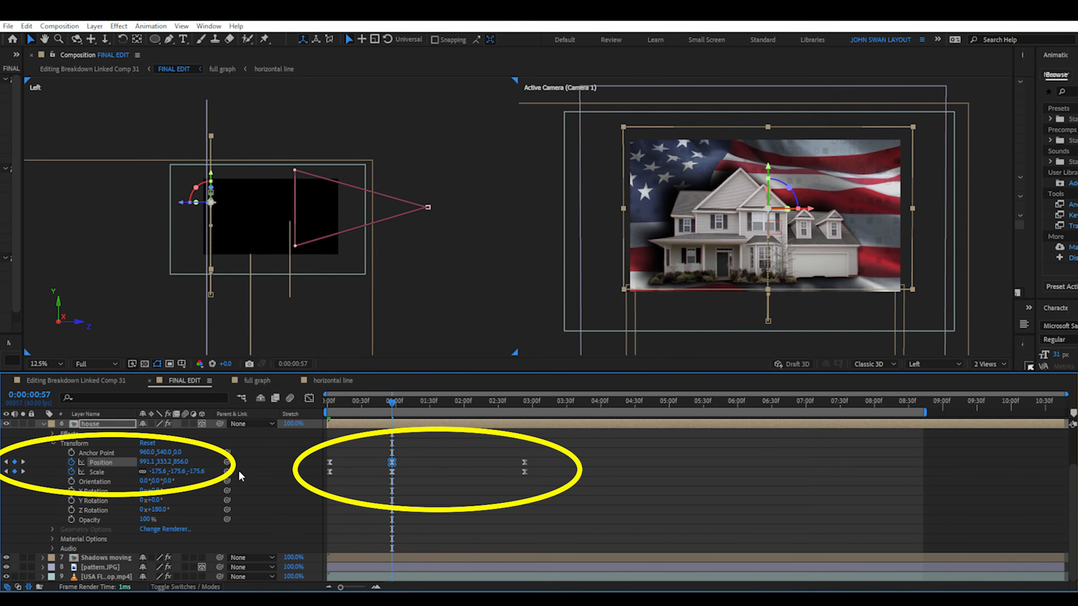
{"action": "left_click", "coordinate": [246, 474]}
- Try a Z position of 968 and an X position of 926.1 on the house layer, undoing each change
{"action": "left_click_drag", "start_coordinate": [181, 463], "coordinate": [260, 462]}
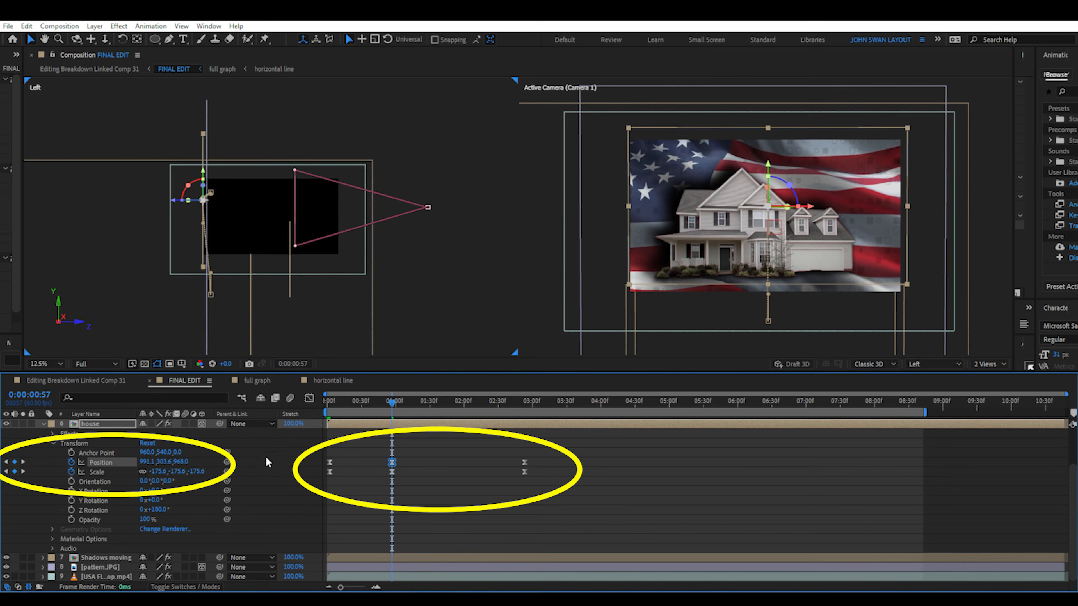
{"action": "key", "text": "ctrl+z"}
{"action": "left_click_drag", "start_coordinate": [144, 467], "coordinate": [72, 471]}
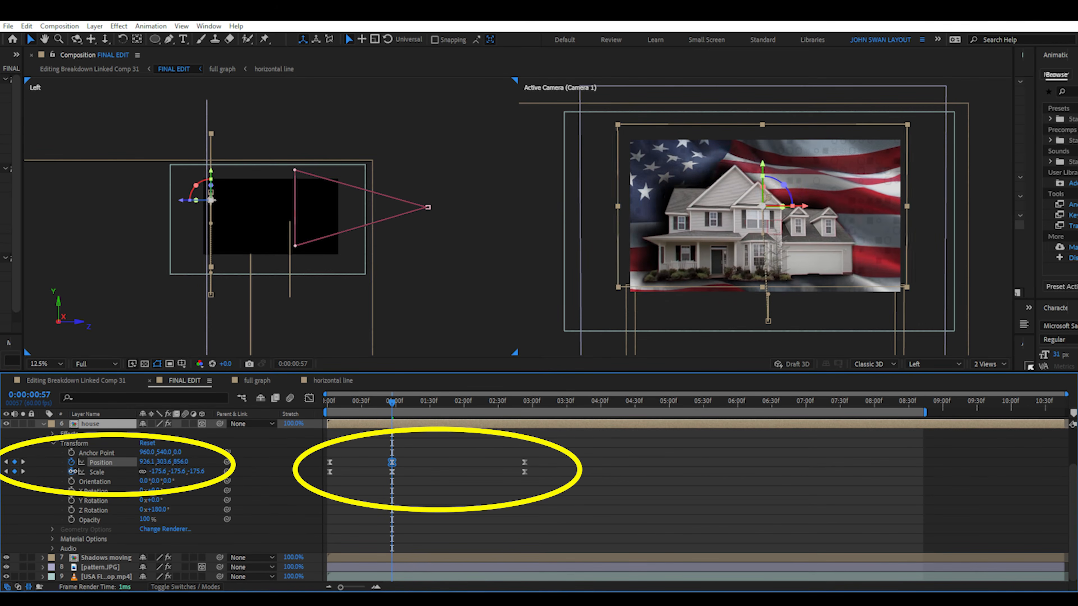
{"action": "left_click_drag", "start_coordinate": [240, 470], "coordinate": [259, 472]}
{"action": "key", "text": "ctrl+z"}
- Open the Graph Editor and display the speed curves of the house layer's Position and Scale keyframes
{"action": "left_click_drag", "start_coordinate": [404, 409], "coordinate": [382, 414]}
{"action": "left_click_drag", "start_coordinate": [382, 414], "coordinate": [389, 414]}
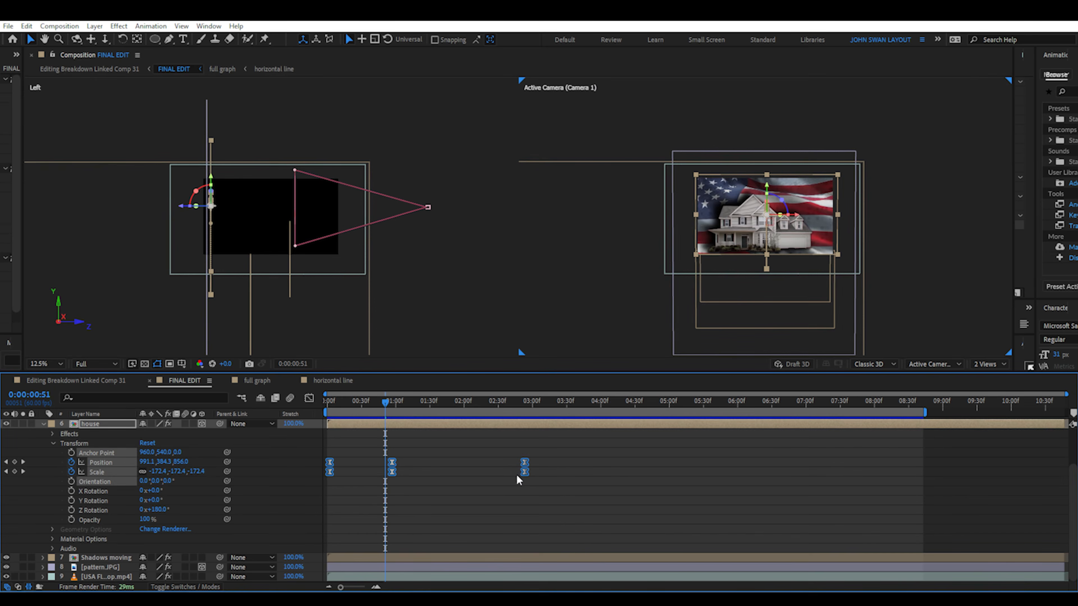
{"action": "left_click", "coordinate": [578, 493]}
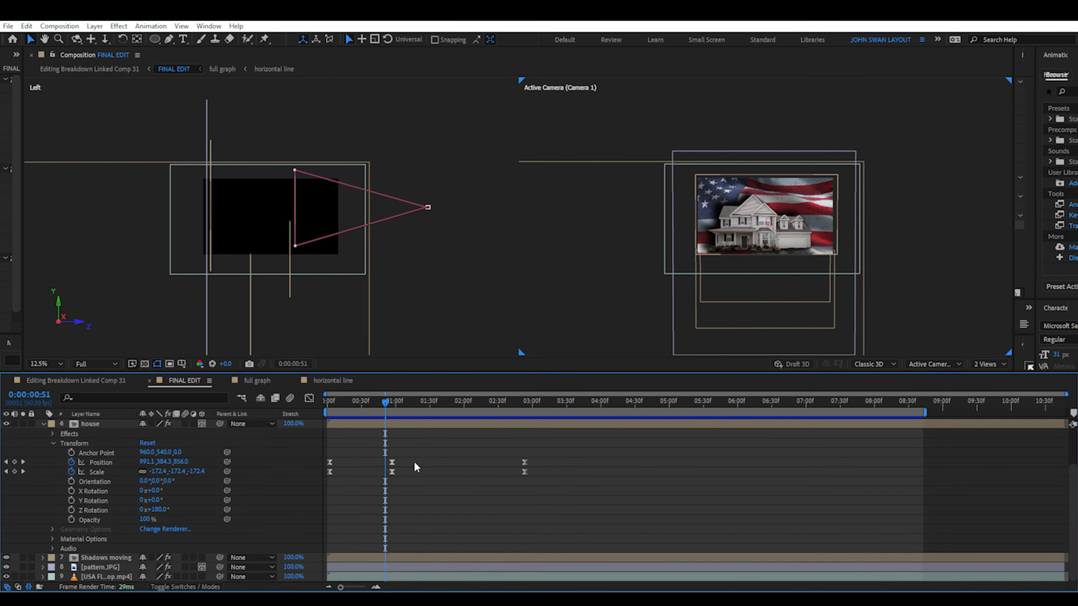
{"action": "left_click", "coordinate": [310, 399]}
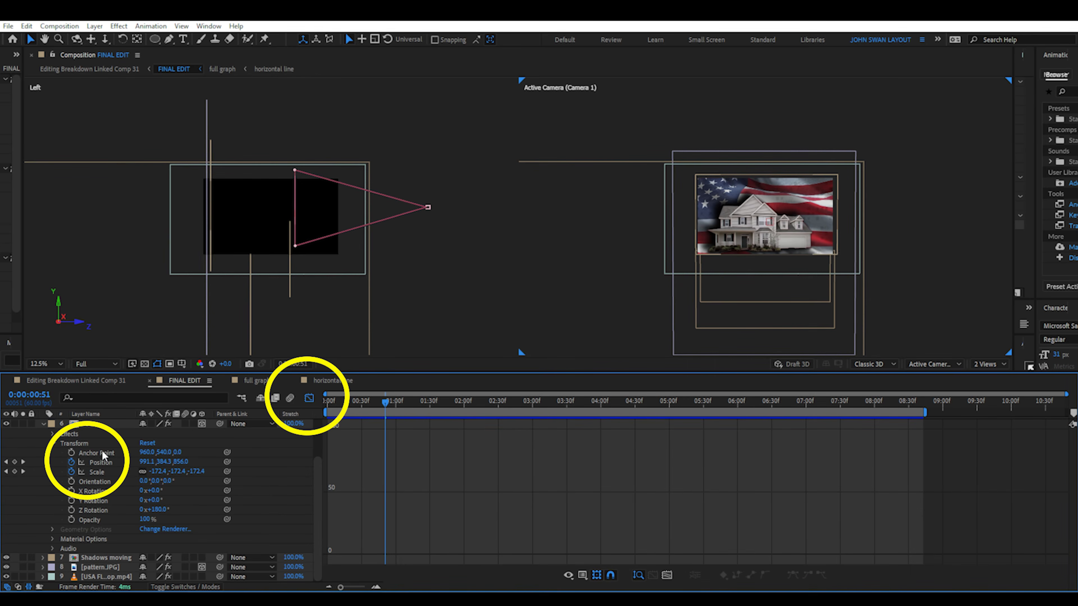
{"action": "left_click", "coordinate": [96, 465]}
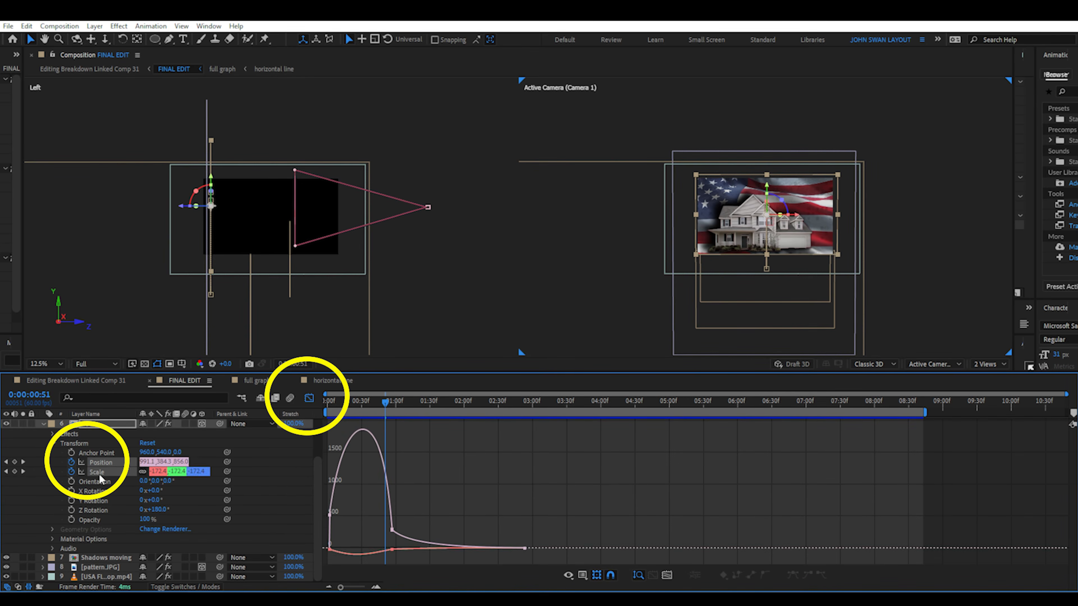
{"action": "left_click", "coordinate": [99, 474], "text": "shift"}
{"action": "left_click", "coordinate": [99, 464], "text": "shift"}
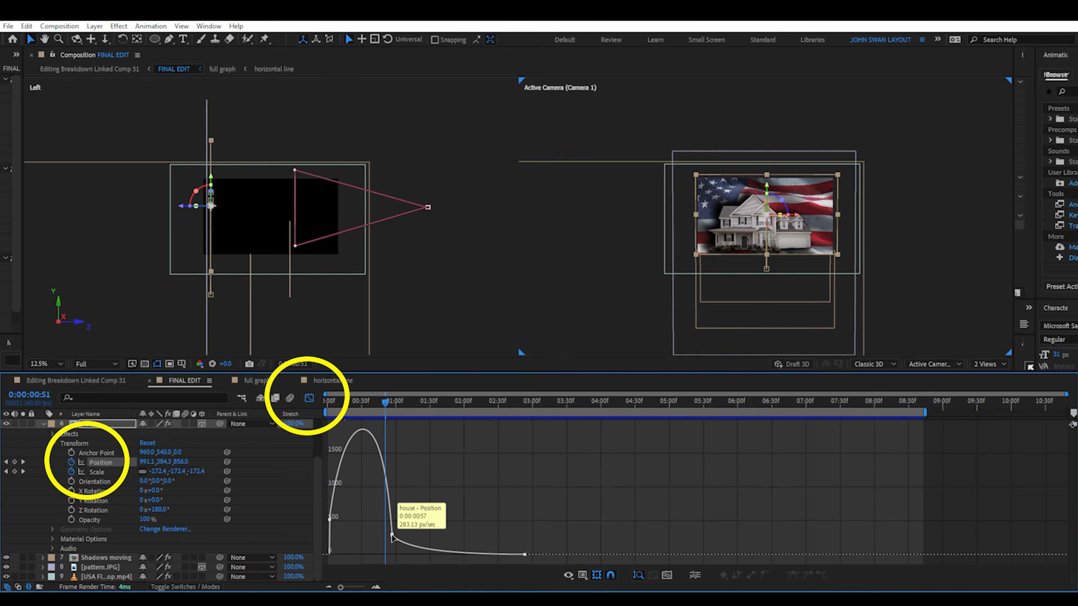
- Try reshaping the house layer's Position speed curve at the 0:00:00:57 keyframe, undo the changes and preview the motion
{"action": "left_click", "coordinate": [391, 535]}
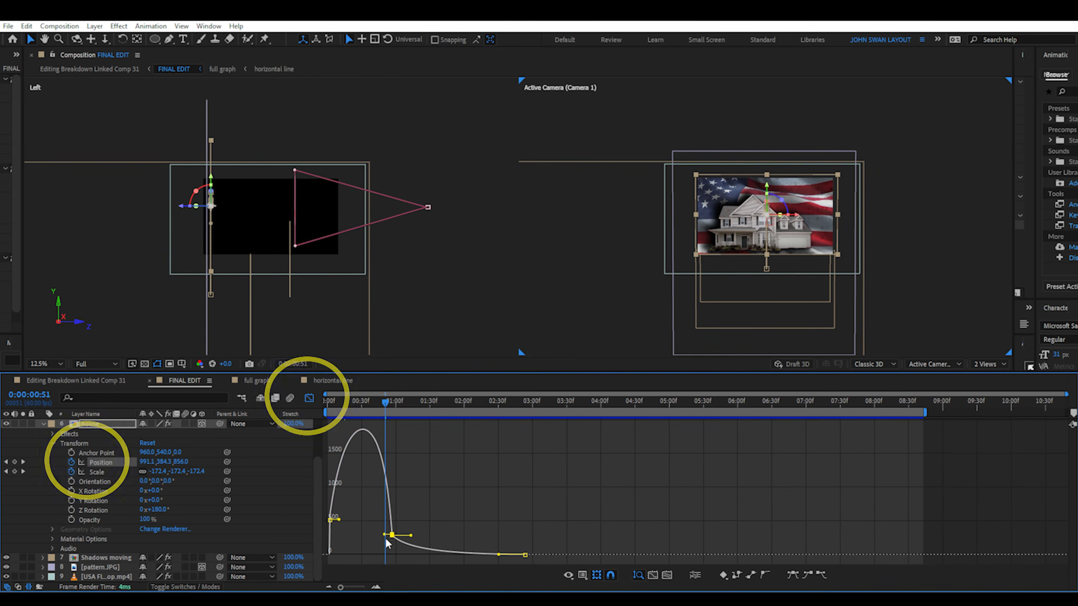
{"action": "left_click_drag", "start_coordinate": [431, 540], "coordinate": [462, 554]}
{"action": "key", "text": "ctrl+z"}
{"action": "key", "text": "ctrl+z"}
{"action": "mouse_move", "coordinate": [383, 535]}
{"action": "left_mouse_down"}
{"action": "mouse_move", "coordinate": [369, 535]}
{"action": "mouse_move", "coordinate": [384, 535]}
{"action": "left_mouse_up"}
{"action": "key", "text": "space"}
{"action": "left_click_drag", "start_coordinate": [473, 418], "coordinate": [350, 421]}
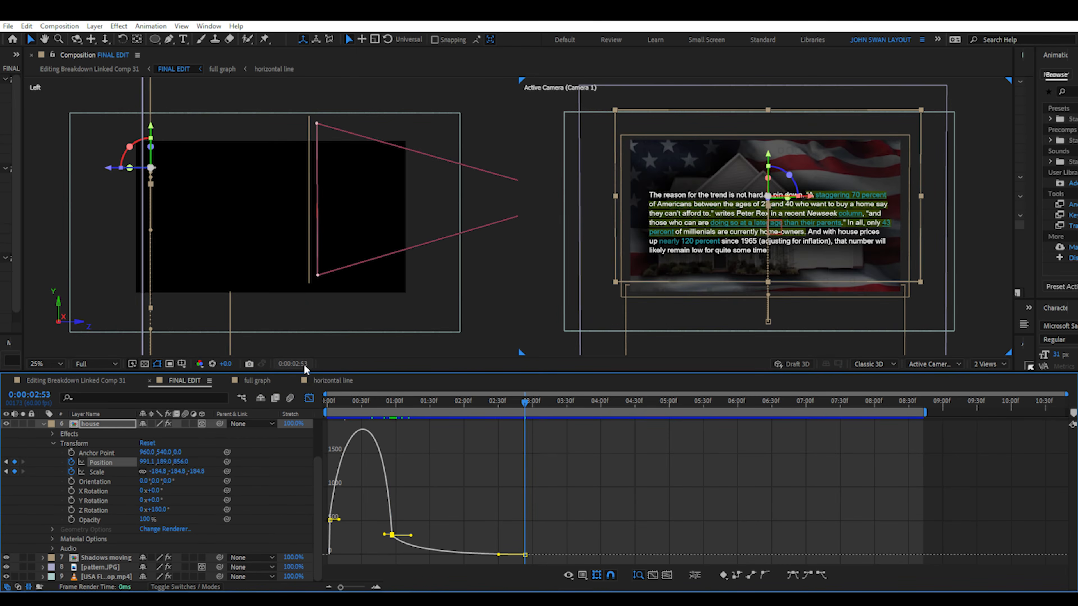
- Close the house layer's curves, reveal the article layer's transform keyframes and scrub through its upward slide
{"action": "key", "text": "u"}
{"action": "left_click", "coordinate": [89, 454]}
{"action": "left_click", "coordinate": [310, 399]}
{"action": "left_click", "coordinate": [42, 453]}
{"action": "left_click_drag", "start_coordinate": [392, 401], "coordinate": [512, 404]}
- Try moving the article layer in the Left view and downward in the Active Camera view
{"action": "mouse_move", "coordinate": [311, 162]}
{"action": "left_mouse_down"}
{"action": "mouse_move", "coordinate": [313, 212]}
{"action": "mouse_move", "coordinate": [323, 170]}
{"action": "left_mouse_up"}
{"action": "key", "text": "ctrl+z"}
{"action": "left_click_drag", "start_coordinate": [767, 176], "coordinate": [761, 260]}
- Display the speed curve of the article layer's Position keyframes in the Graph Editor and scrub through it
{"action": "key", "text": "shift+F3"}
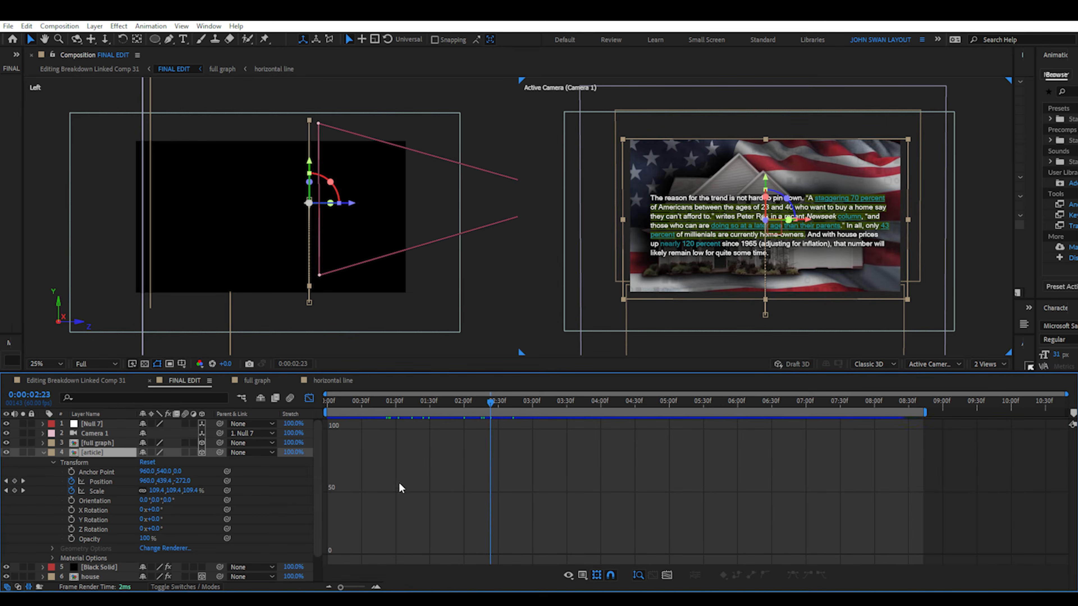
{"action": "left_click", "coordinate": [100, 482]}
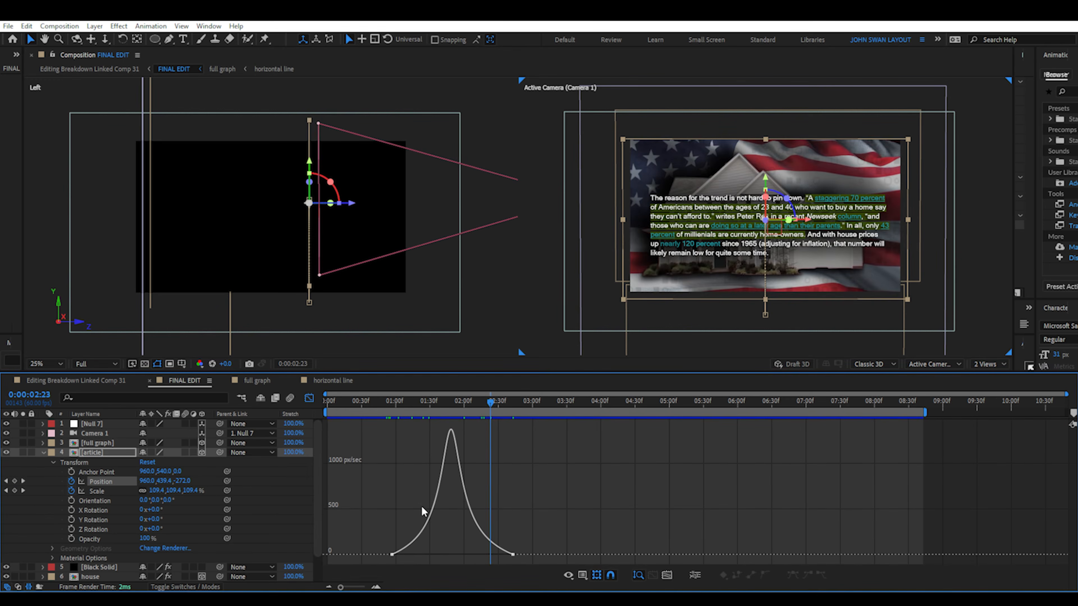
{"action": "left_click_drag", "start_coordinate": [384, 401], "coordinate": [491, 408]}
- Leave the Graph Editor and scrub through the article's entrance on the timeline, collapsing the layer's properties
{"action": "left_click", "coordinate": [44, 453]}
{"action": "left_click", "coordinate": [474, 406]}
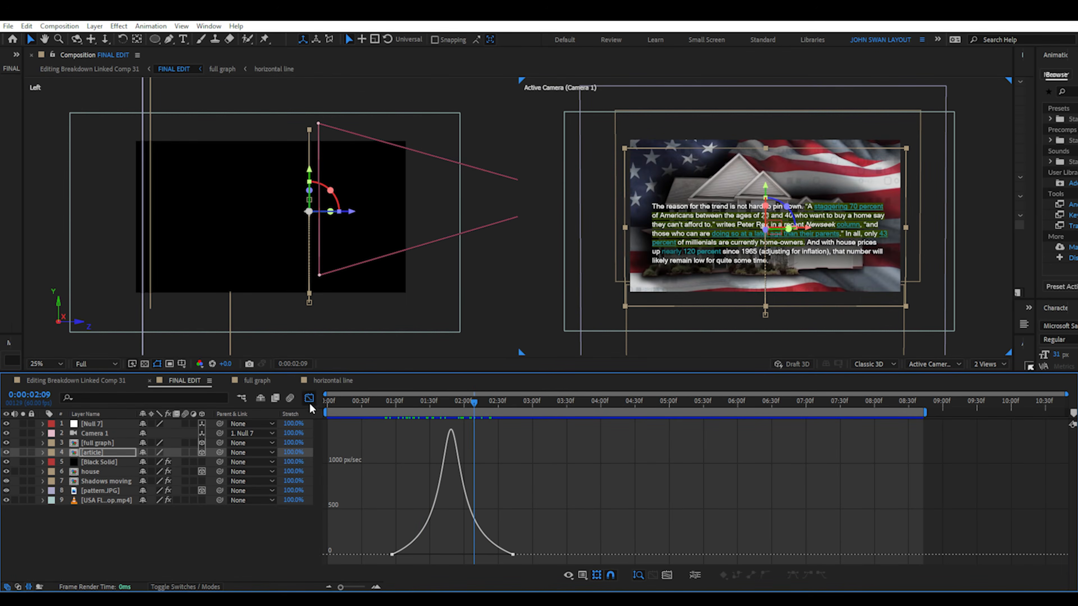
{"action": "left_click", "coordinate": [309, 398]}
{"action": "left_click", "coordinate": [145, 515]}
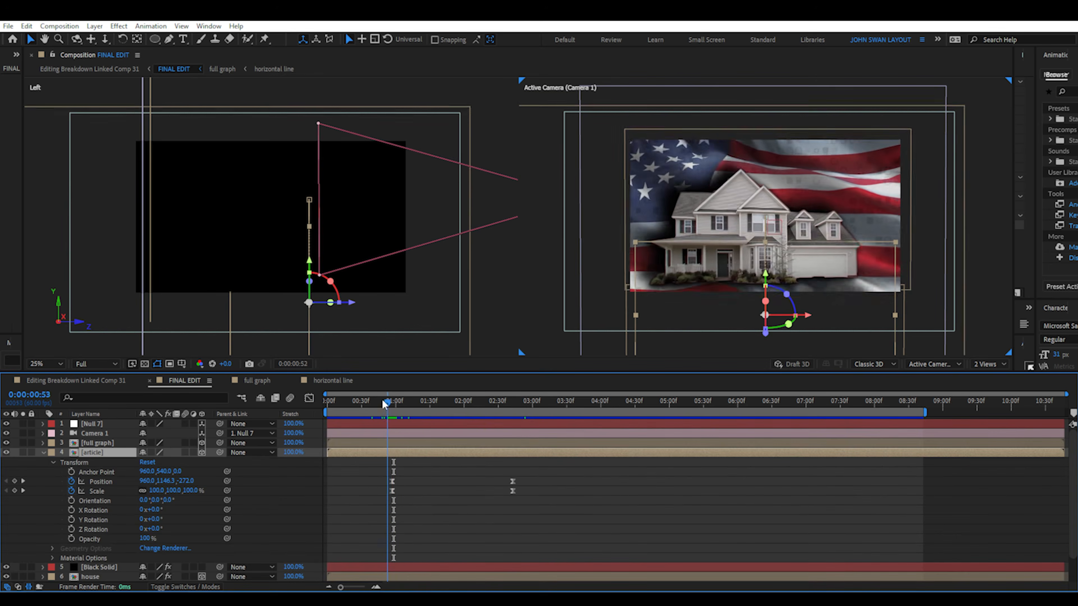
{"action": "left_click_drag", "start_coordinate": [384, 402], "coordinate": [473, 404]}
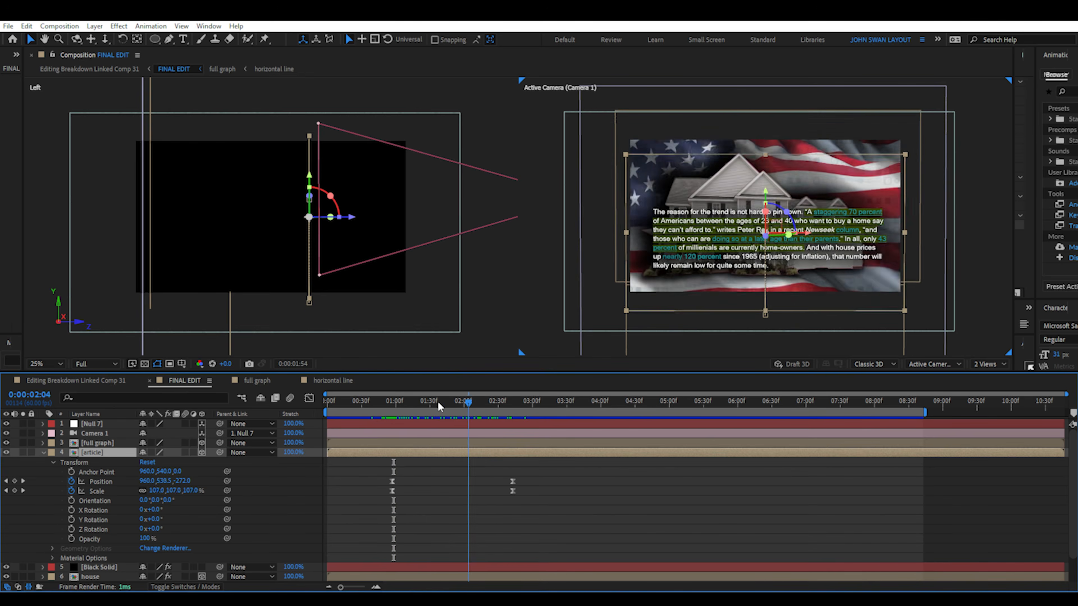
{"action": "left_click", "coordinate": [43, 452]}
- Add a new null object to the FINAL EDIT composition
{"action": "right_click", "coordinate": [137, 552]}
{"action": "mouse_move", "coordinate": [233, 415]}
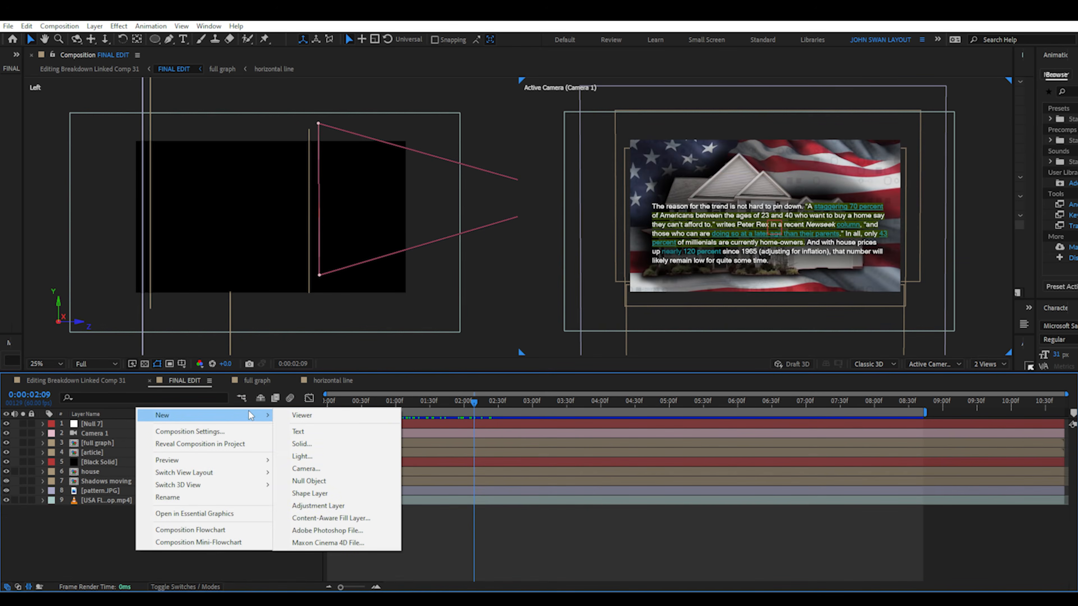
{"action": "left_click", "coordinate": [312, 482]}
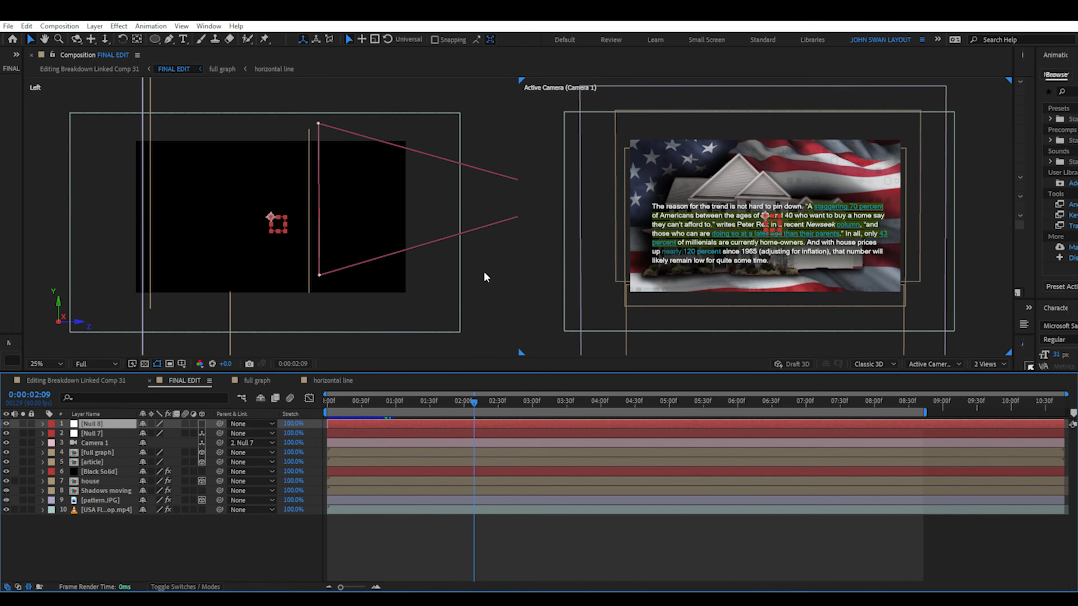
{"action": "left_click", "coordinate": [95, 27]}
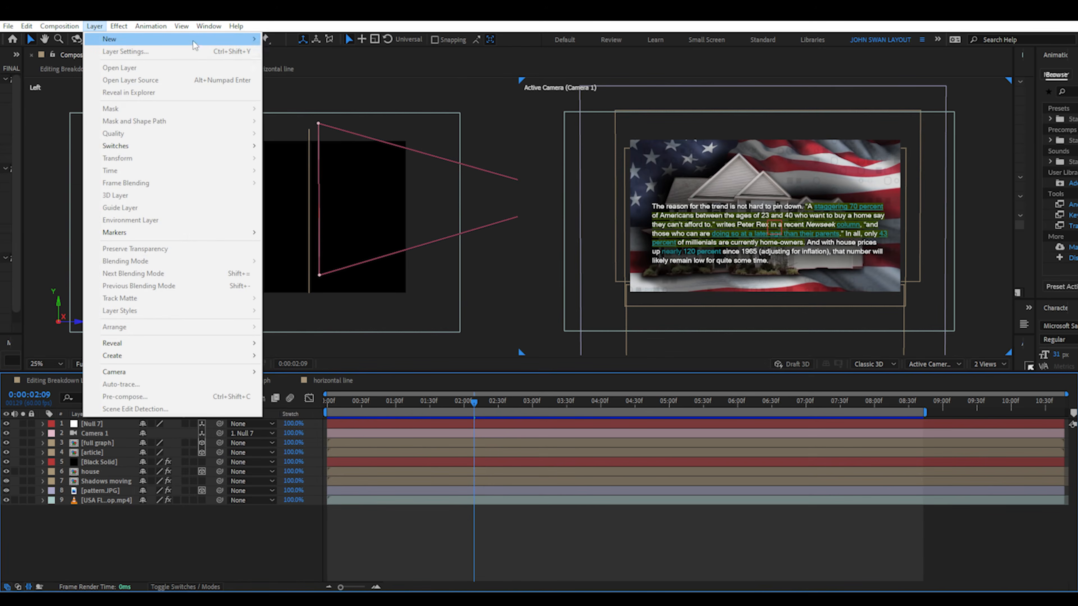
{"action": "mouse_move", "coordinate": [194, 45]}
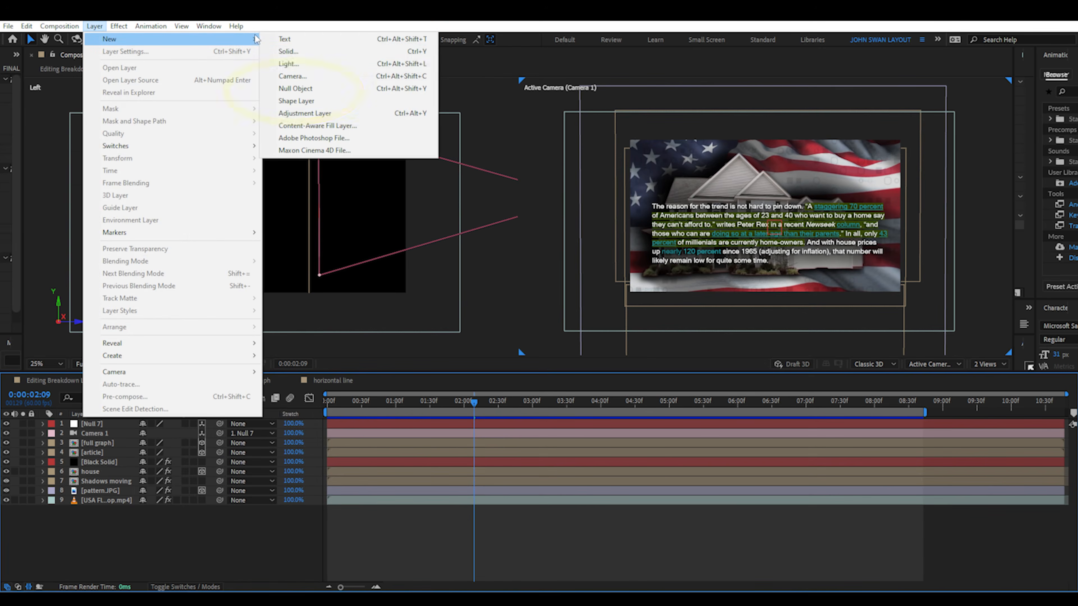
{"action": "left_click", "coordinate": [305, 88]}
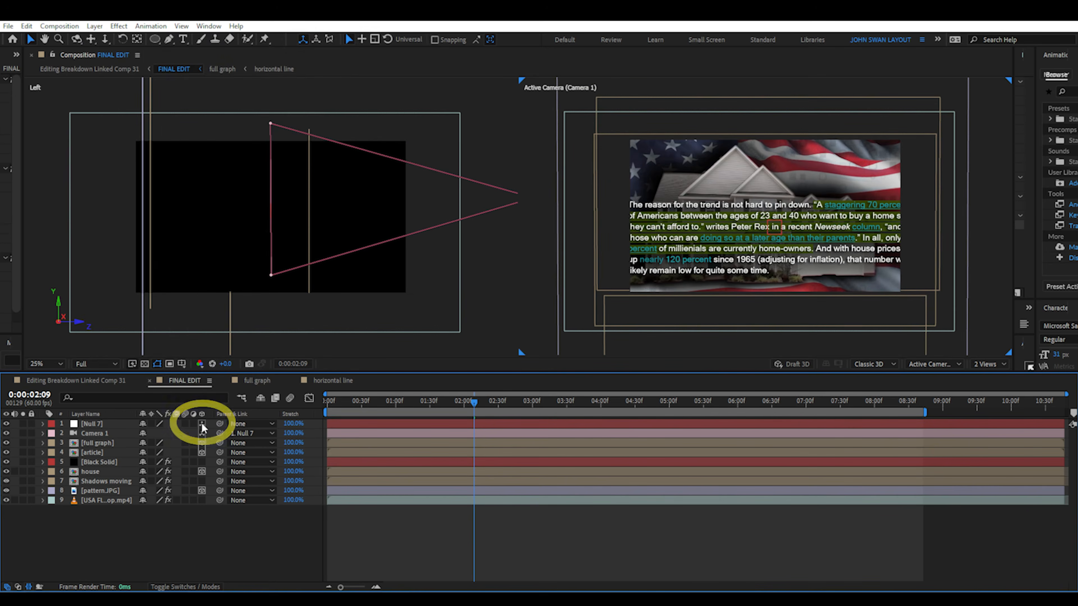
- Reveal Null 7's transform properties and step through its Position keyframes at 0:00:02:42 and 0:00:03:53
{"action": "left_click_drag", "start_coordinate": [166, 436], "coordinate": [97, 428]}
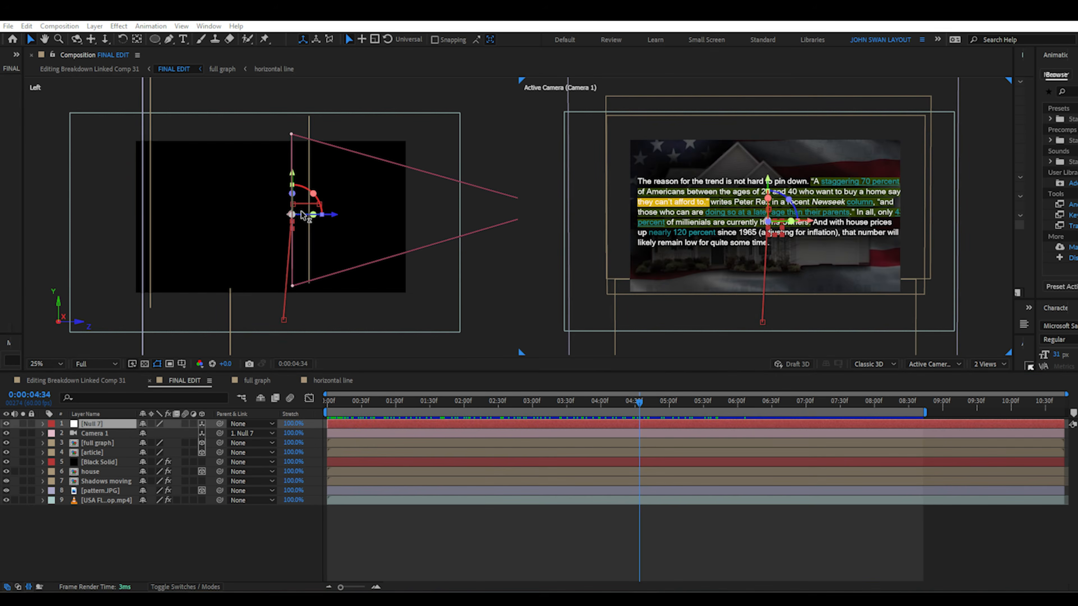
{"action": "left_click", "coordinate": [43, 424]}
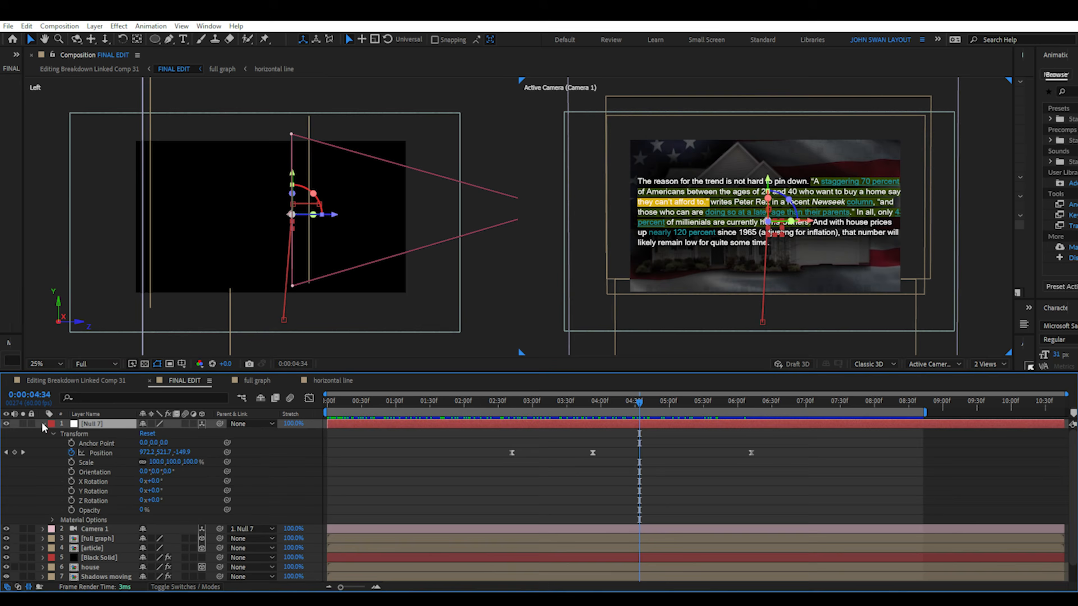
{"action": "left_click", "coordinate": [6, 453]}
{"action": "left_click", "coordinate": [6, 452]}
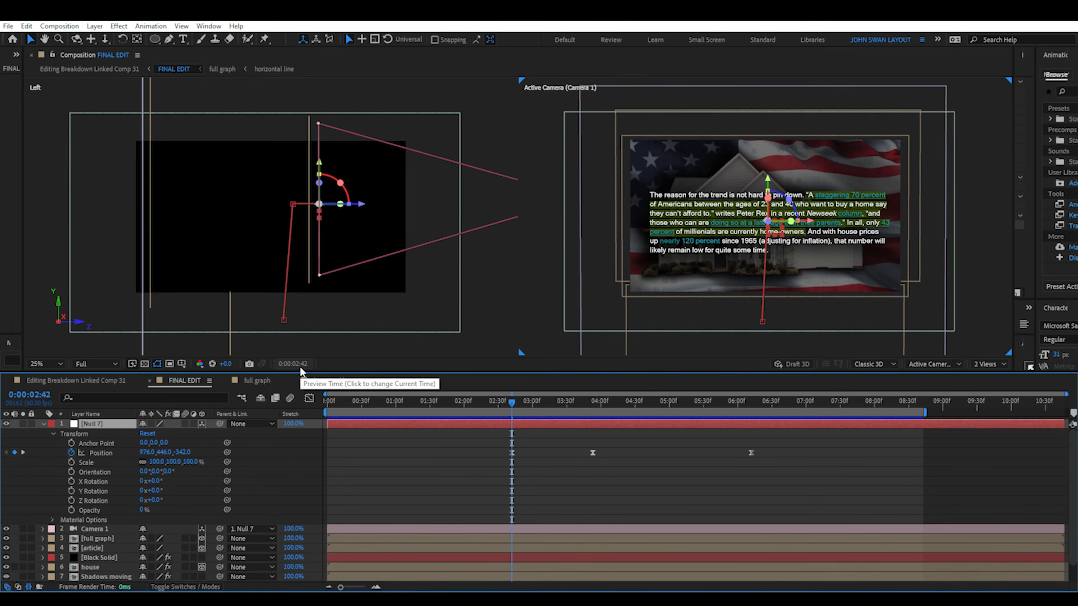
{"action": "left_click", "coordinate": [23, 452]}
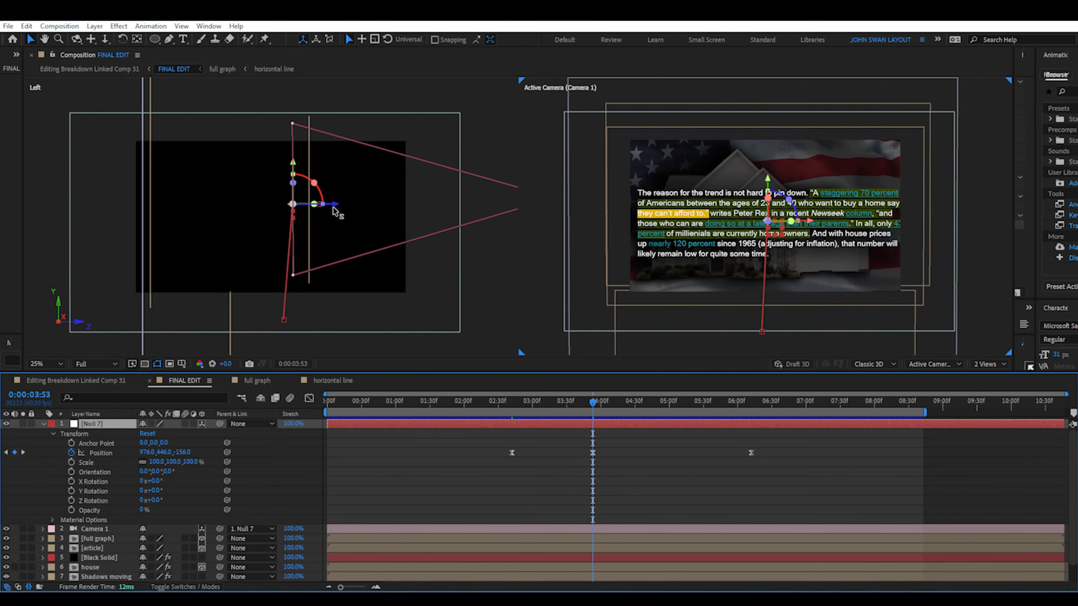
- Try moving Null 7 along the Z axis to -92.0 in the Left view at 0:00:03:53, and undo it
{"action": "mouse_move", "coordinate": [334, 204]}
{"action": "left_mouse_down"}
{"action": "mouse_move", "coordinate": [377, 212]}
{"action": "mouse_move", "coordinate": [330, 210]}
{"action": "left_mouse_up"}
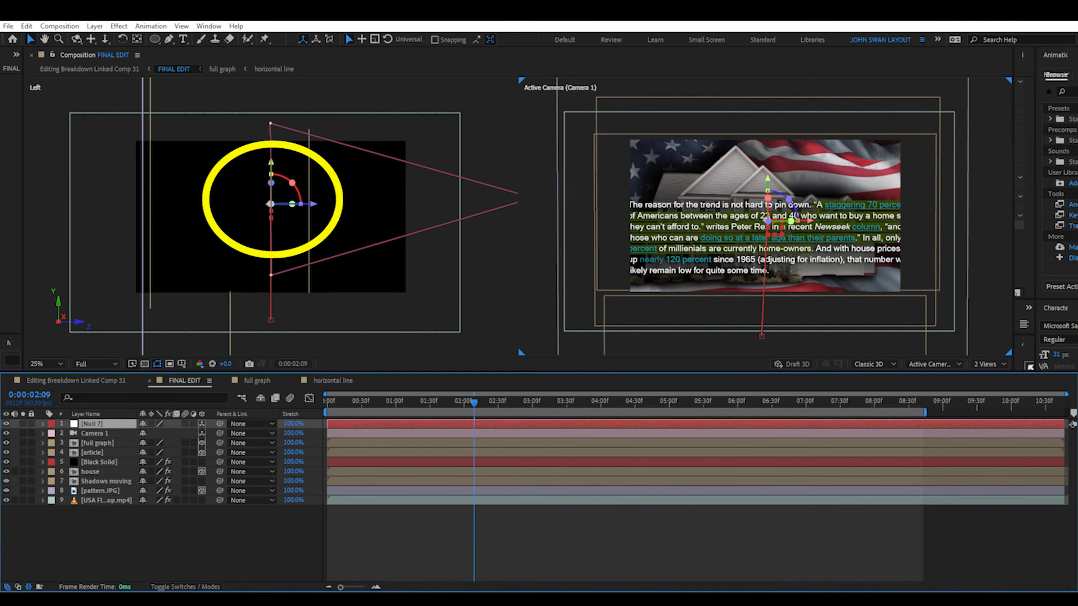
{"action": "left_click", "coordinate": [782, 237]}
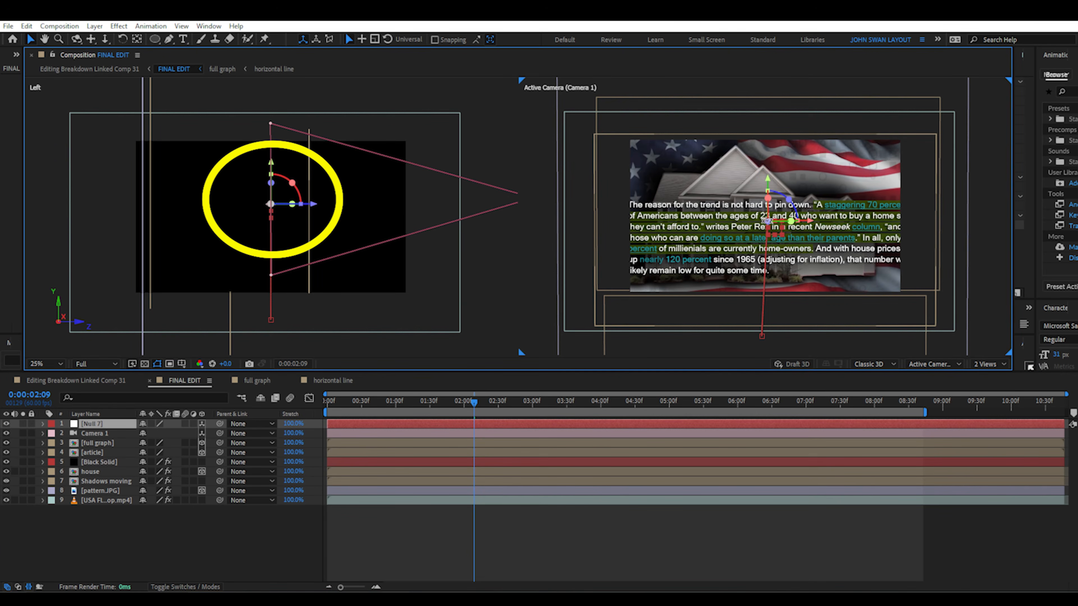
{"action": "left_click_drag", "start_coordinate": [314, 207], "coordinate": [327, 207]}
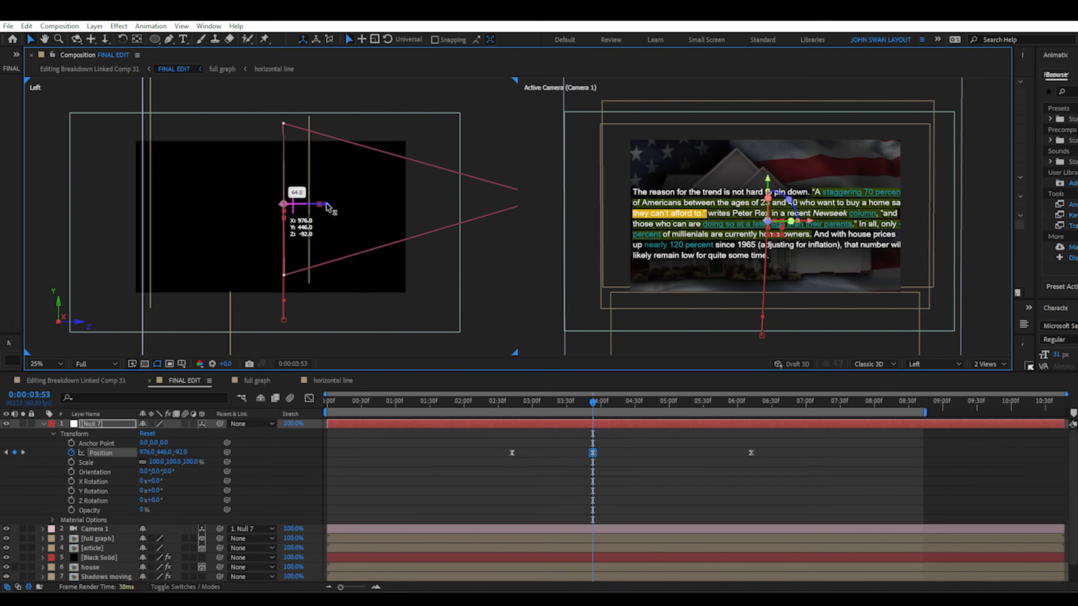
{"action": "key", "text": "ctrl+z"}
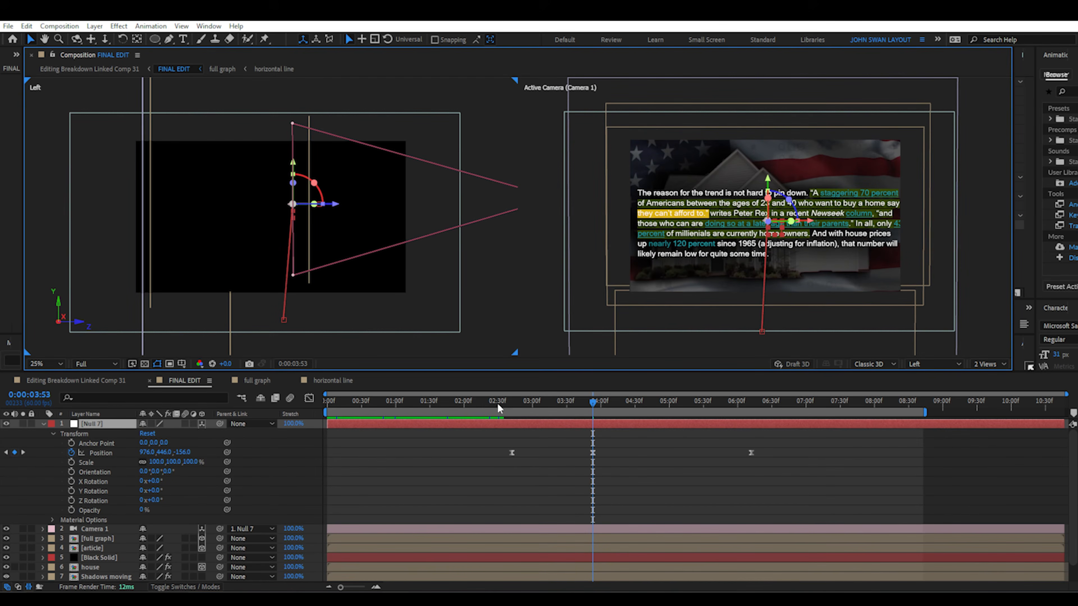
- Scrub through the camera push to 0:00:03:53, try a Z position of -158.7 on Null 7 and undo it
{"action": "left_click", "coordinate": [507, 405]}
{"action": "left_click_drag", "start_coordinate": [510, 408], "coordinate": [594, 414]}
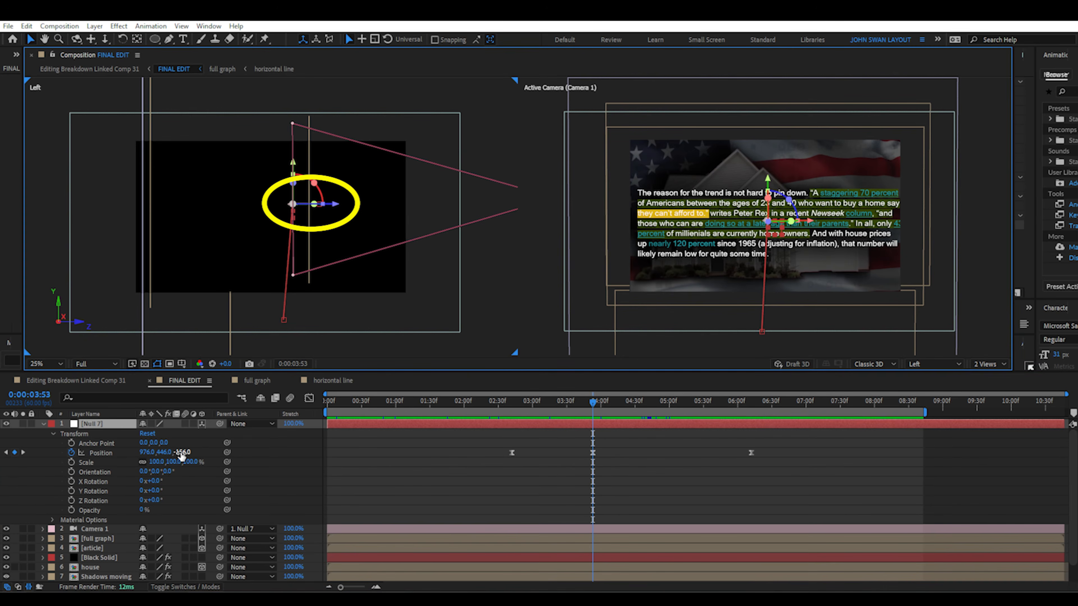
{"action": "mouse_move", "coordinate": [182, 453]}
{"action": "left_mouse_down"}
{"action": "mouse_move", "coordinate": [436, 444]}
{"action": "mouse_move", "coordinate": [3, 462]}
{"action": "mouse_move", "coordinate": [268, 457]}
{"action": "mouse_move", "coordinate": [167, 457]}
{"action": "left_mouse_up"}
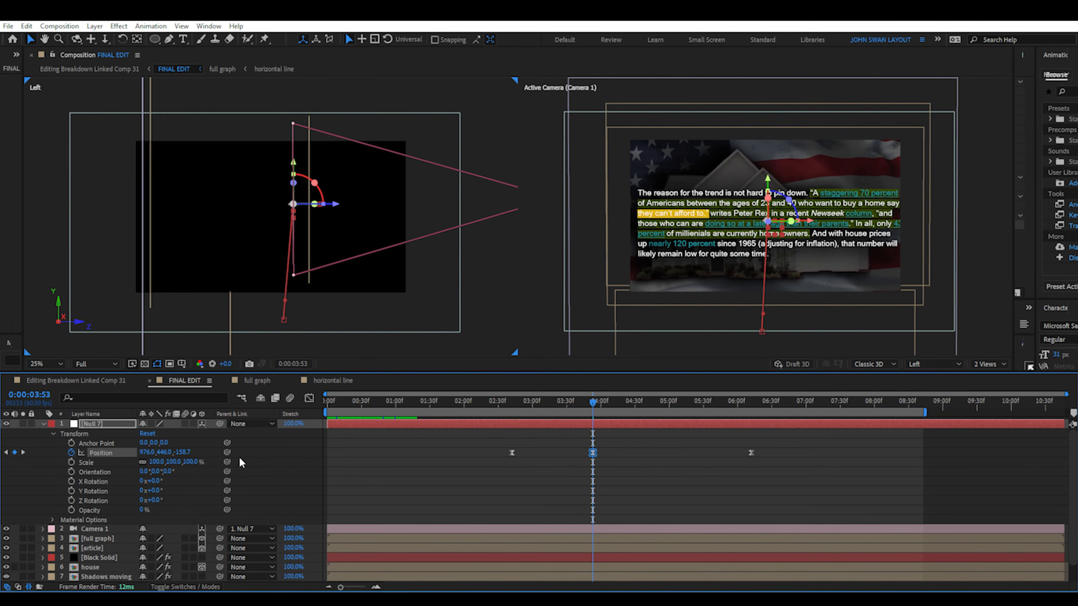
{"action": "key", "text": "ctrl+z"}
- Try raising Null 7 in the Left view at its 0:00:06:12 Position keyframe, undo it and scrub through the camera move
{"action": "left_click", "coordinate": [23, 453]}
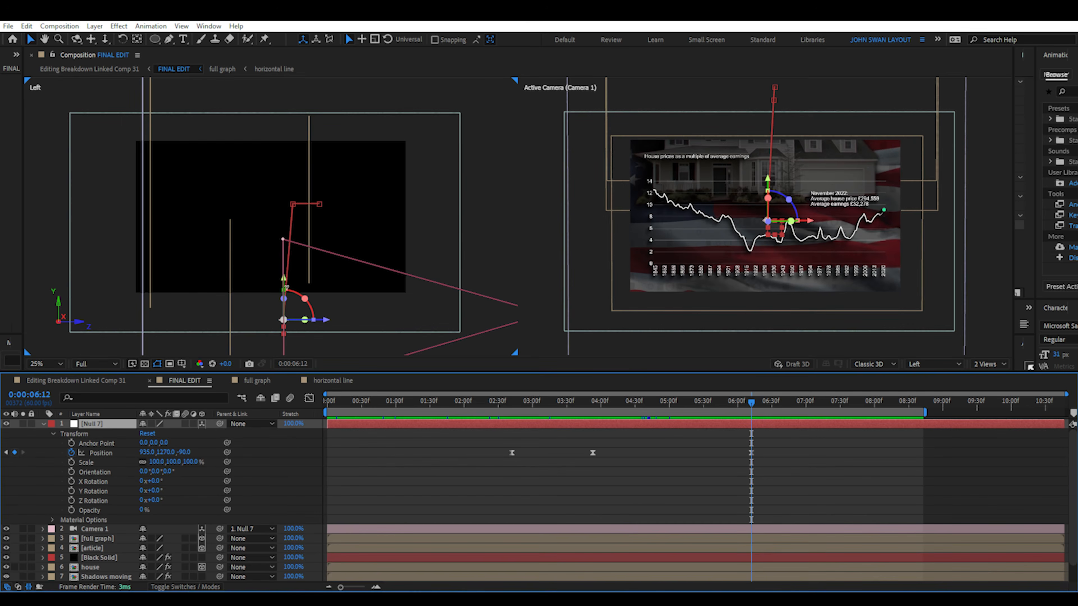
{"action": "left_click_drag", "start_coordinate": [301, 296], "coordinate": [309, 173]}
{"action": "key", "text": "ctrl+z"}
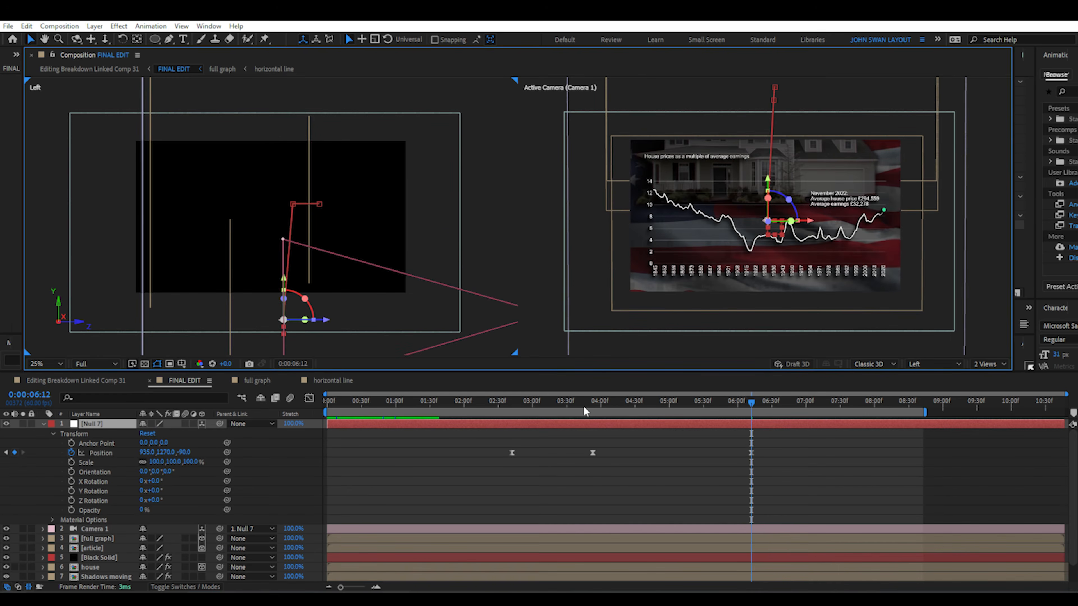
{"action": "left_click_drag", "start_coordinate": [539, 406], "coordinate": [746, 405]}
{"action": "left_click_drag", "start_coordinate": [758, 410], "coordinate": [749, 410]}
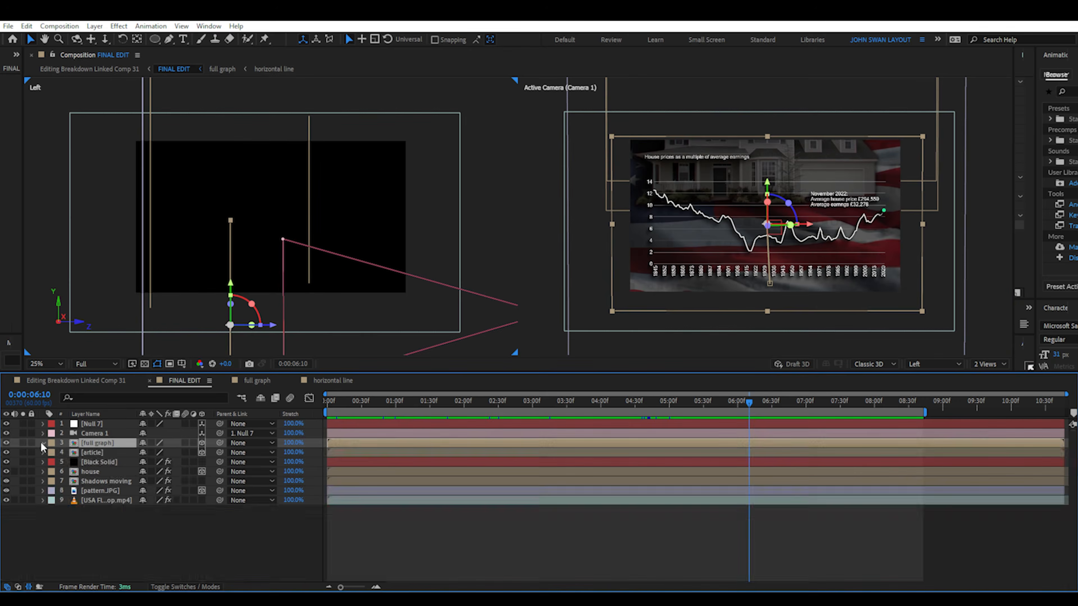
- Reveal the full graph layer's keyframes and try lowering the graph in the camera view at 0:00:06:10
{"action": "left_click", "coordinate": [43, 443]}
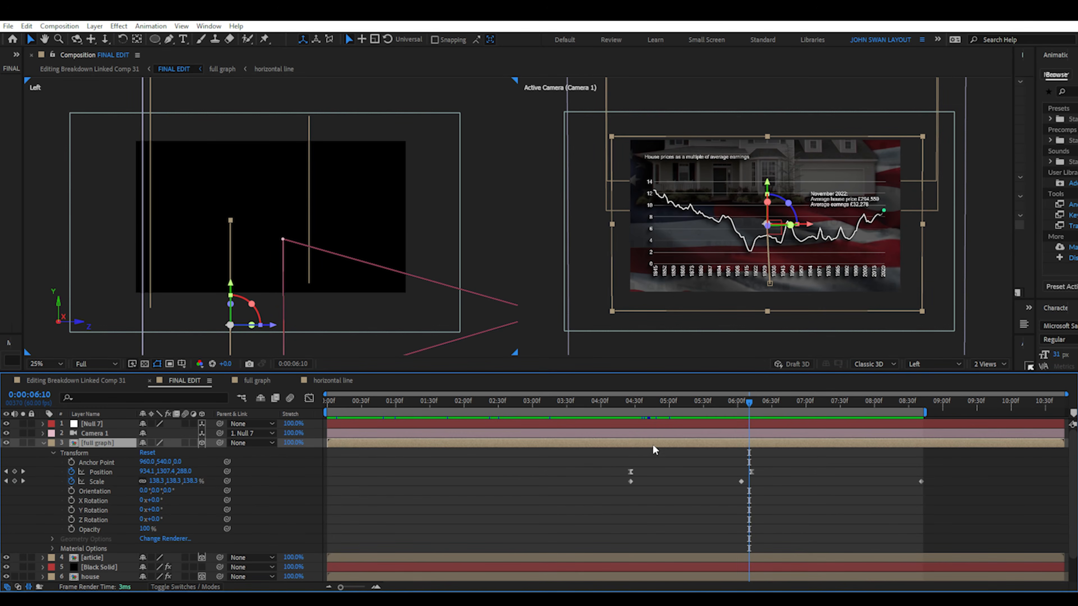
{"action": "left_click_drag", "start_coordinate": [629, 407], "coordinate": [643, 408]}
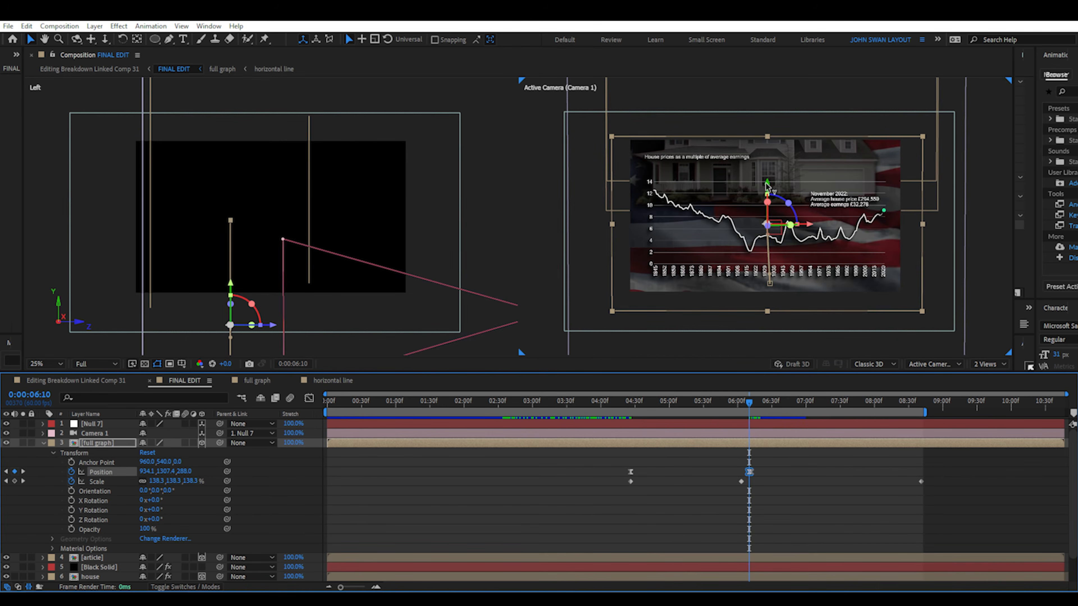
{"action": "left_click_drag", "start_coordinate": [767, 187], "coordinate": [770, 214]}
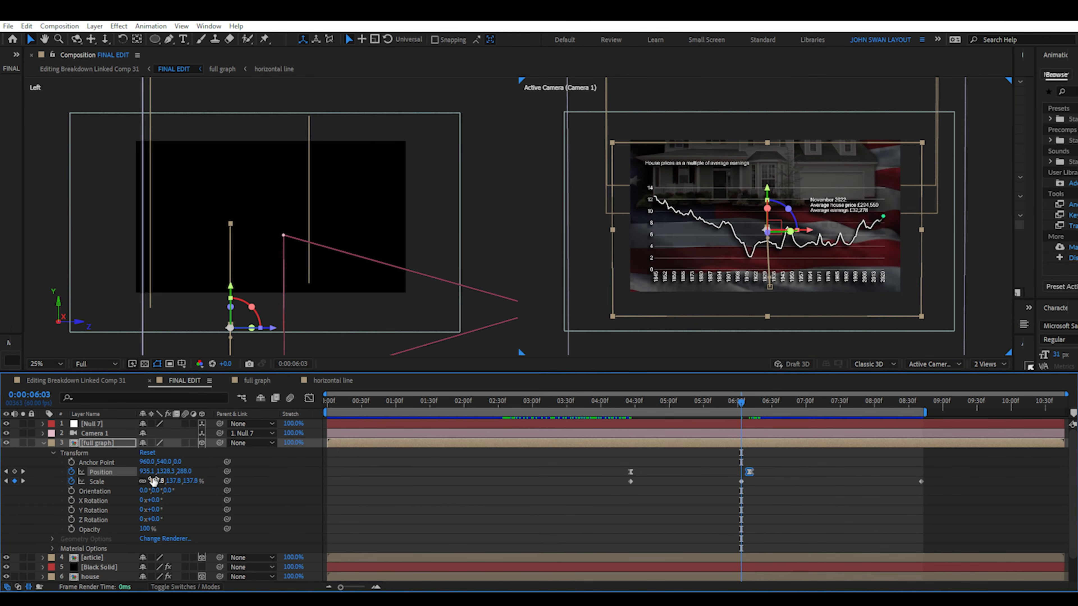
- Try a Scale of 152.1% on the full graph layer at 0:00:06:03 and visit its Scale keyframe at 0:00:08:41
{"action": "left_click_drag", "start_coordinate": [154, 480], "coordinate": [246, 481]}
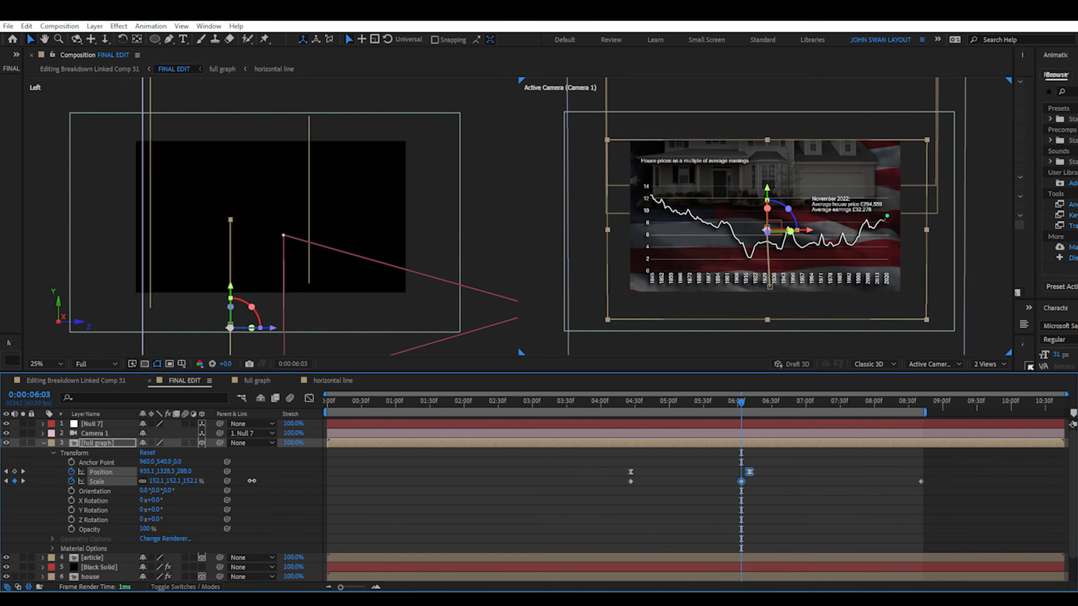
{"action": "key", "text": "k"}
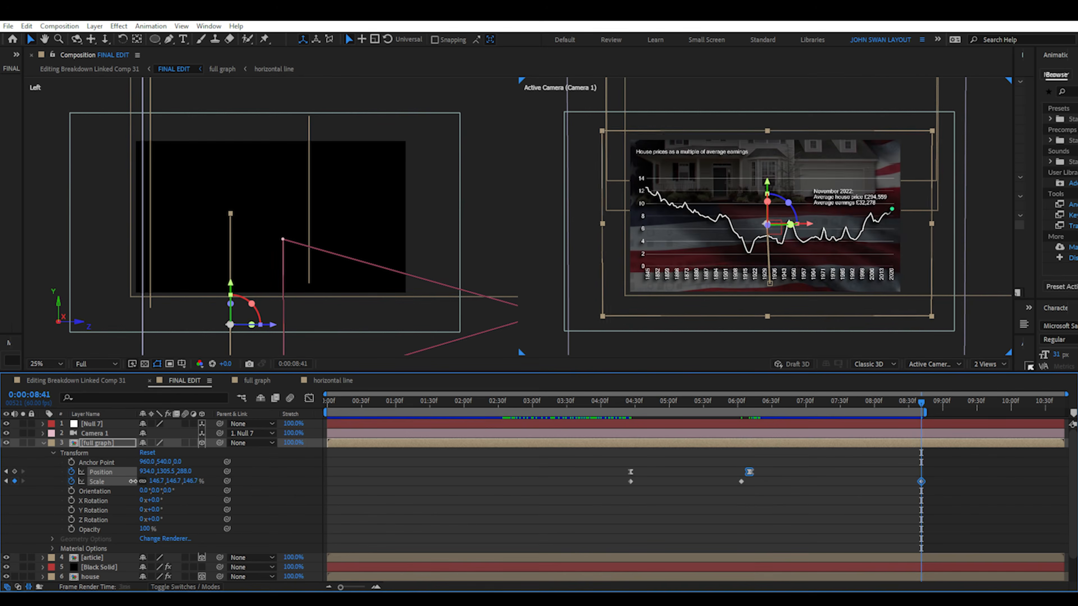
{"action": "left_click", "coordinate": [665, 402]}
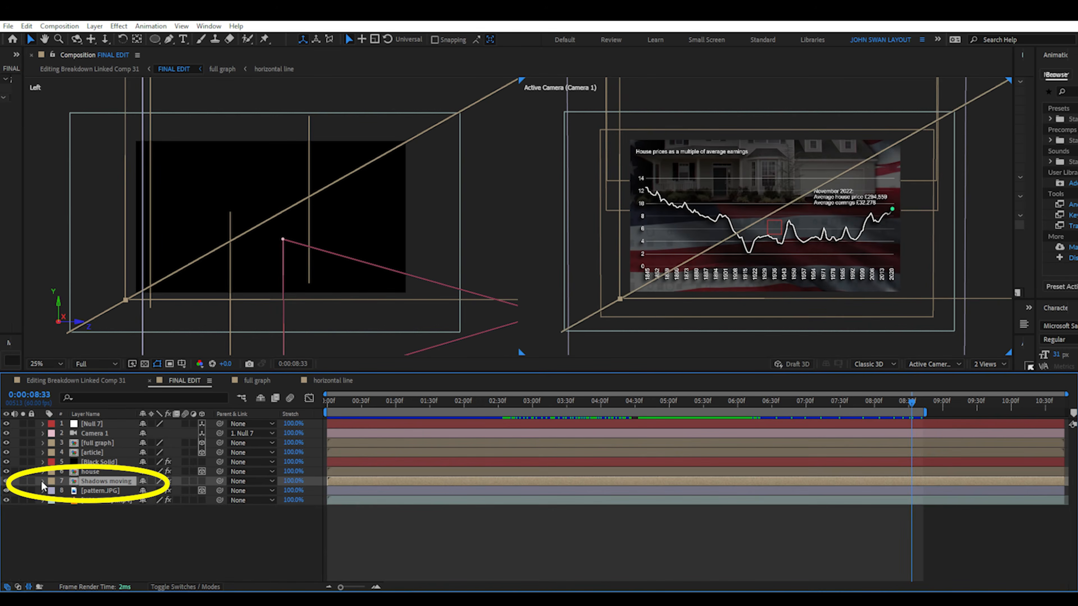
- Reveal the Shadows moving layer's Position keyframes, try moving the layer diagonally upward, undo it and scrub through its animation
{"action": "left_click", "coordinate": [42, 481]}
{"action": "scroll", "coordinate": [341, 234], "scroll_direction": "down", "scroll_amount": 2}
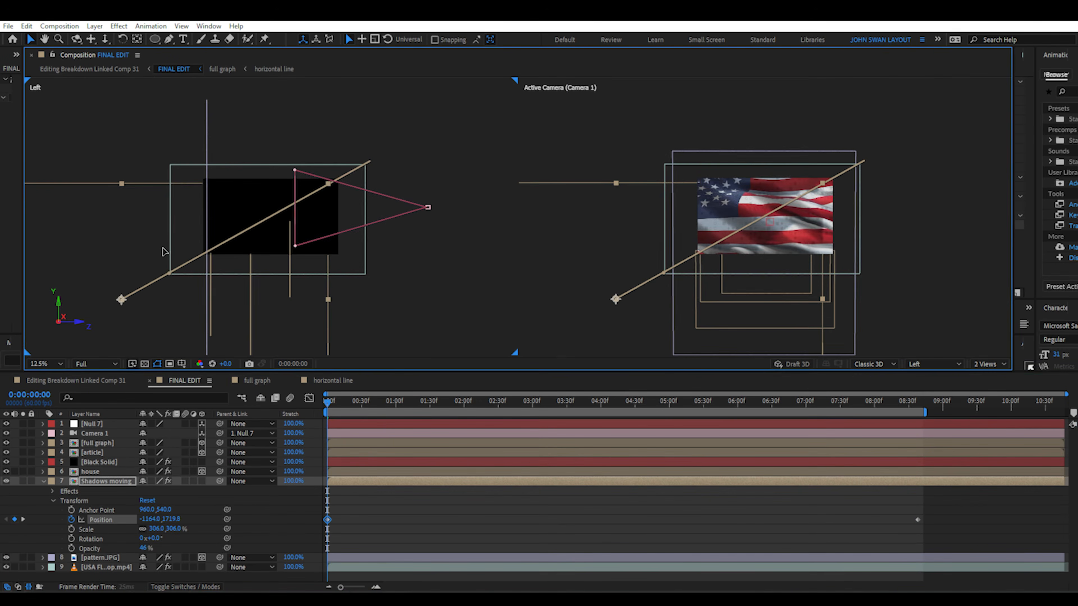
{"action": "left_click_drag", "start_coordinate": [163, 248], "coordinate": [451, 93]}
{"action": "key", "text": "ctrl+z"}
{"action": "left_click_drag", "start_coordinate": [331, 402], "coordinate": [891, 403]}
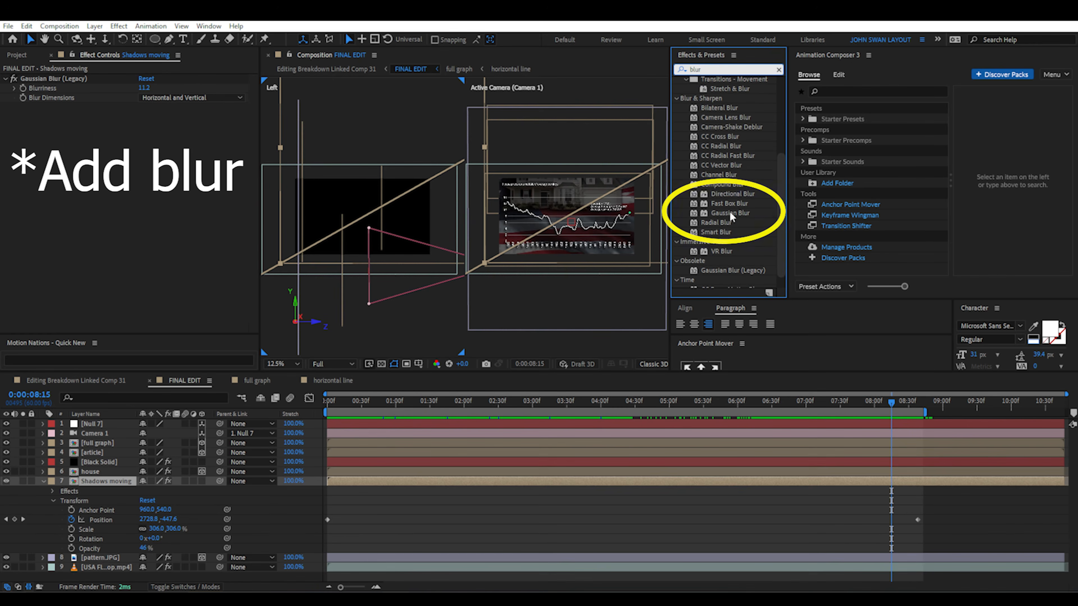
- Create a new solid layer in the FINAL EDIT composition
{"action": "left_click", "coordinate": [95, 25]}
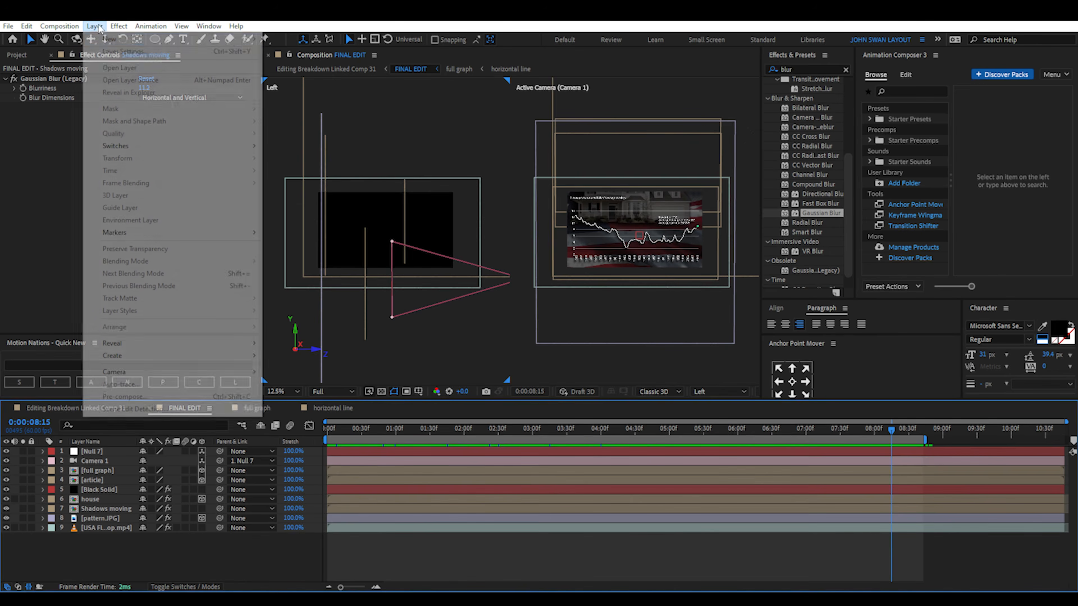
{"action": "mouse_move", "coordinate": [111, 39]}
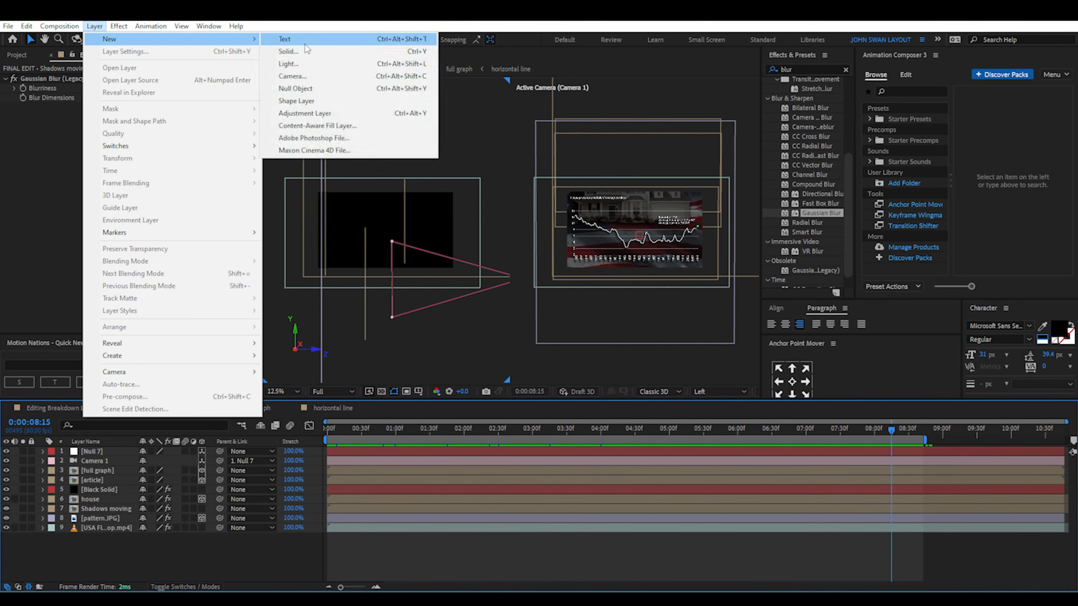
{"action": "left_click", "coordinate": [293, 51]}
{"action": "left_click", "coordinate": [533, 373]}
{"action": "left_click", "coordinate": [899, 180]}
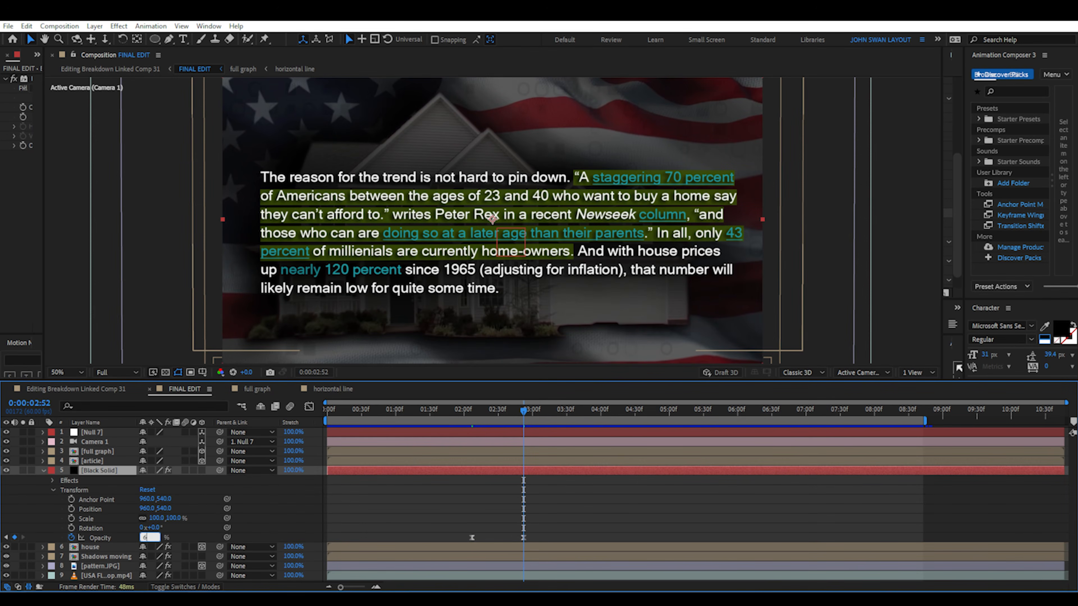
- Scrub through the Black Solid's opacity fade and switch to Premiere Pro to play the finished animation
{"action": "left_click_drag", "start_coordinate": [475, 410], "coordinate": [652, 411]}
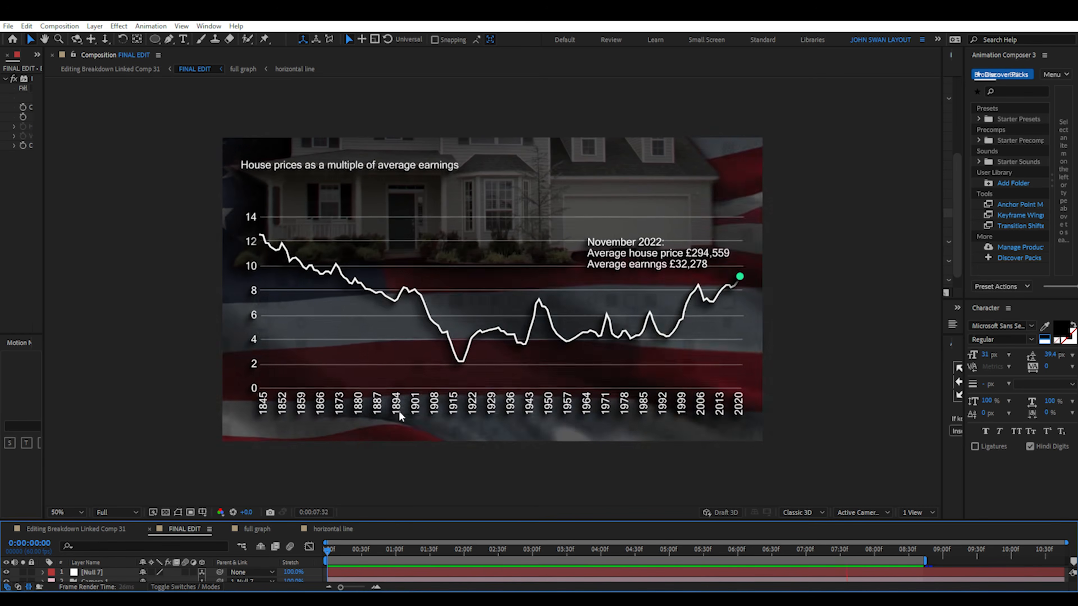
{"action": "left_click", "coordinate": [561, 481]}
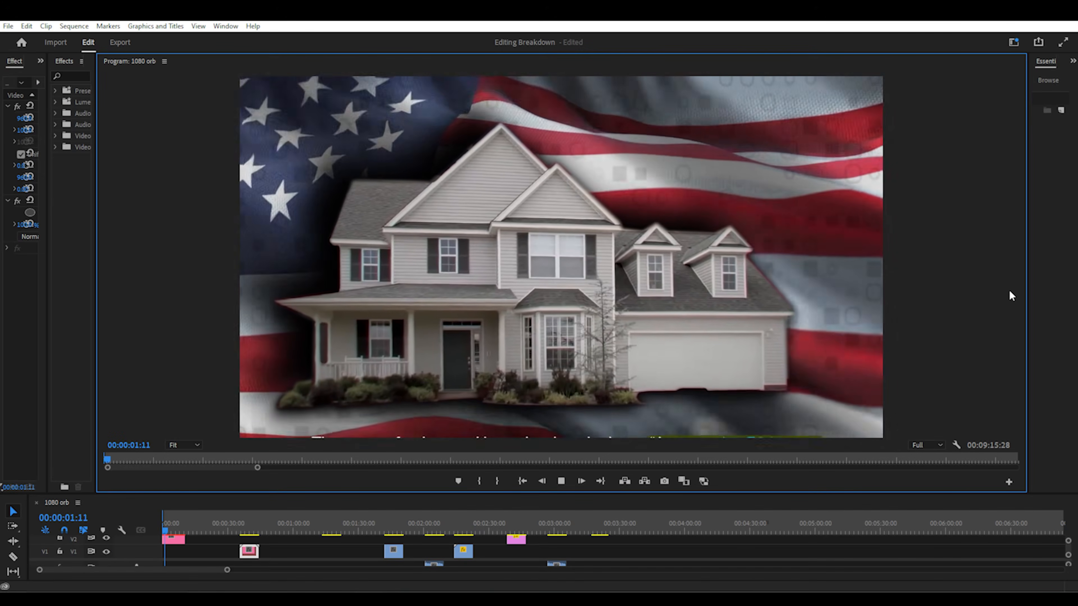